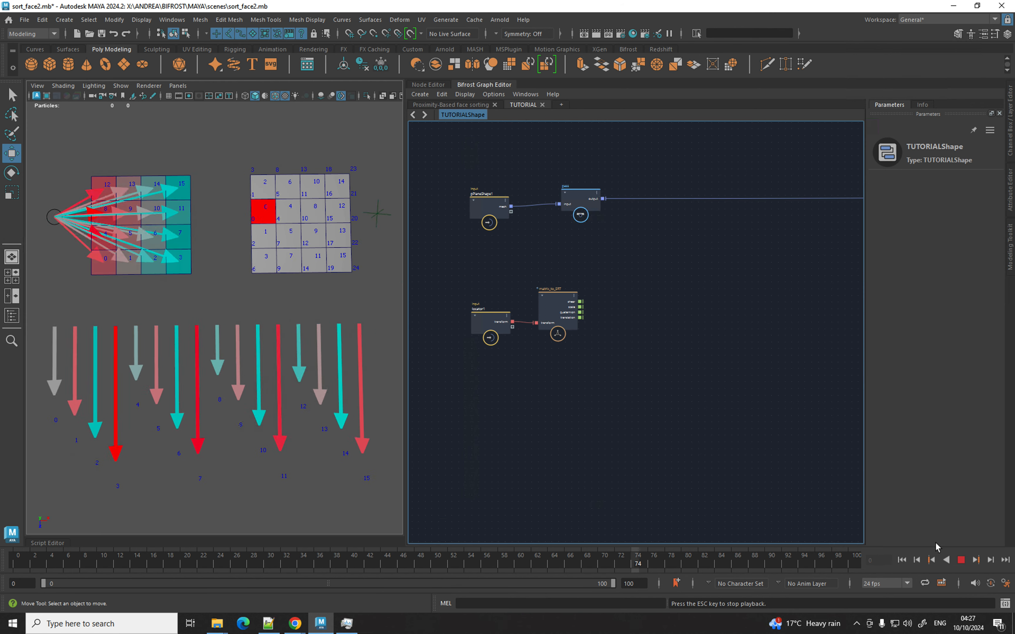
# Stop playback, rewind to frame 0, and frame the view on the locator-sorted grid and arrows.
pyautogui.click(962, 560)
pyautogui.click(901, 561)
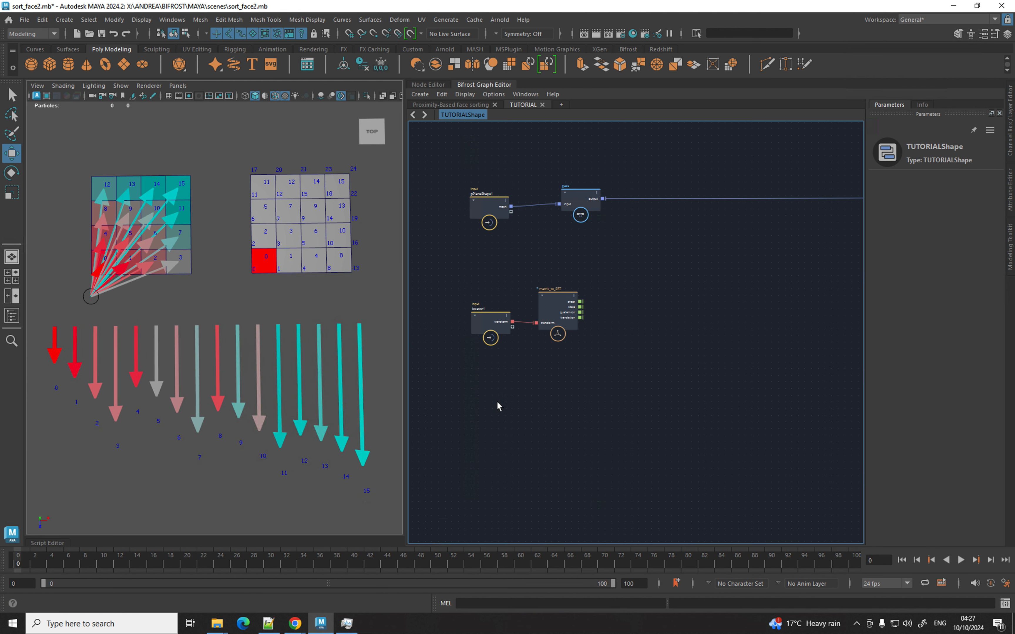
pyautogui.scroll(5, 326, 322)
pyautogui.scroll(-1, 240, 301)
pyautogui.keyDown('alt'); pyautogui.moveTo(240, 301); pyautogui.dragTo(221, 295); pyautogui.keyUp('alt')
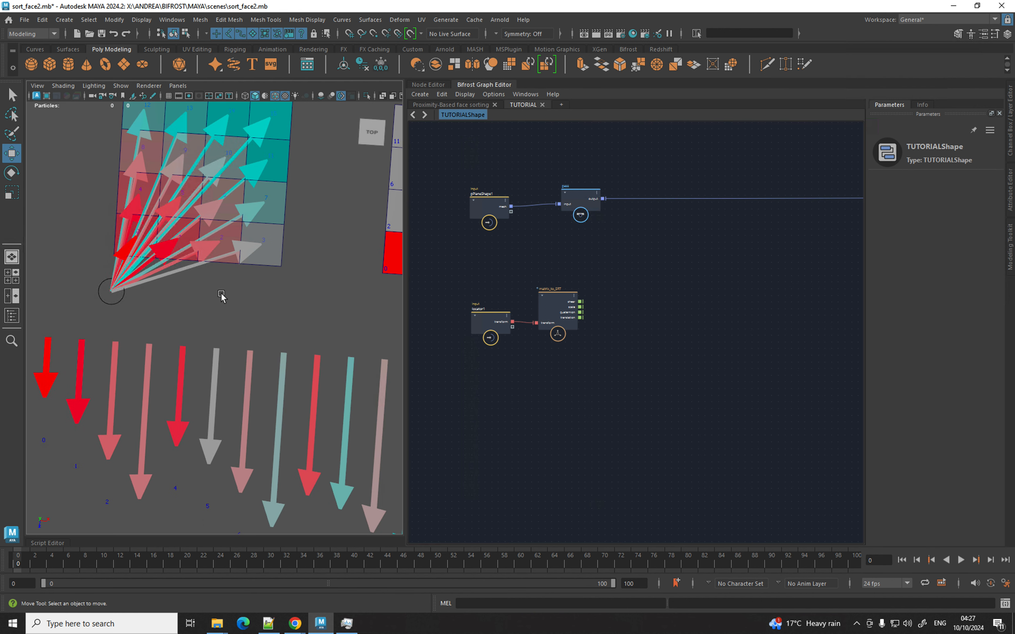
pyautogui.keyDown('alt'); pyautogui.moveTo(221, 295); pyautogui.dragTo(217, 309, button='middle'); pyautogui.keyUp('alt')
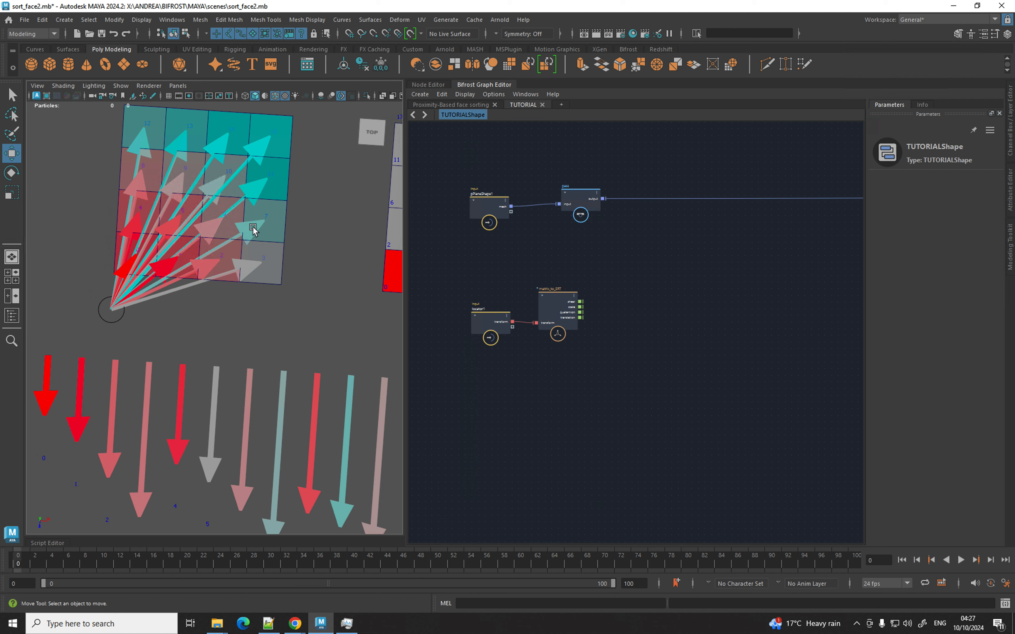
pyautogui.keyDown('alt'); pyautogui.moveTo(221, 238); pyautogui.dragTo(258, 235); pyautogui.keyUp('alt')
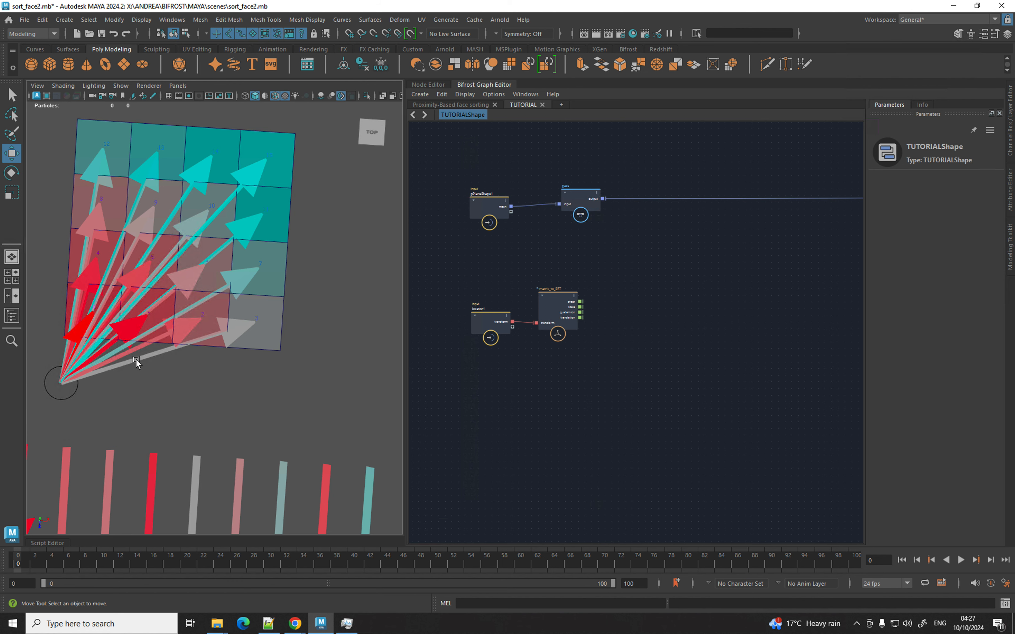
# Add an update_face_centers node below matrix_to_SRT, fed by the pass output.
pyautogui.moveTo(656, 258); pyautogui.dragTo(612, 267, button='middle')
pyautogui.press('Tab')
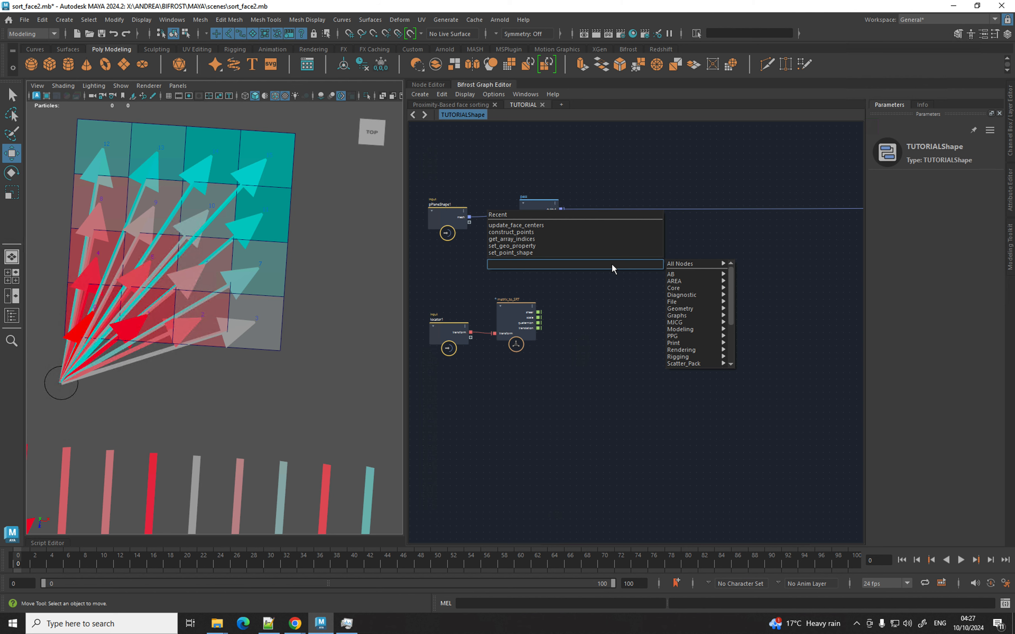
pyautogui.write('upda')
pyautogui.press('Down')
pyautogui.press('Down')
pyautogui.press('Down')
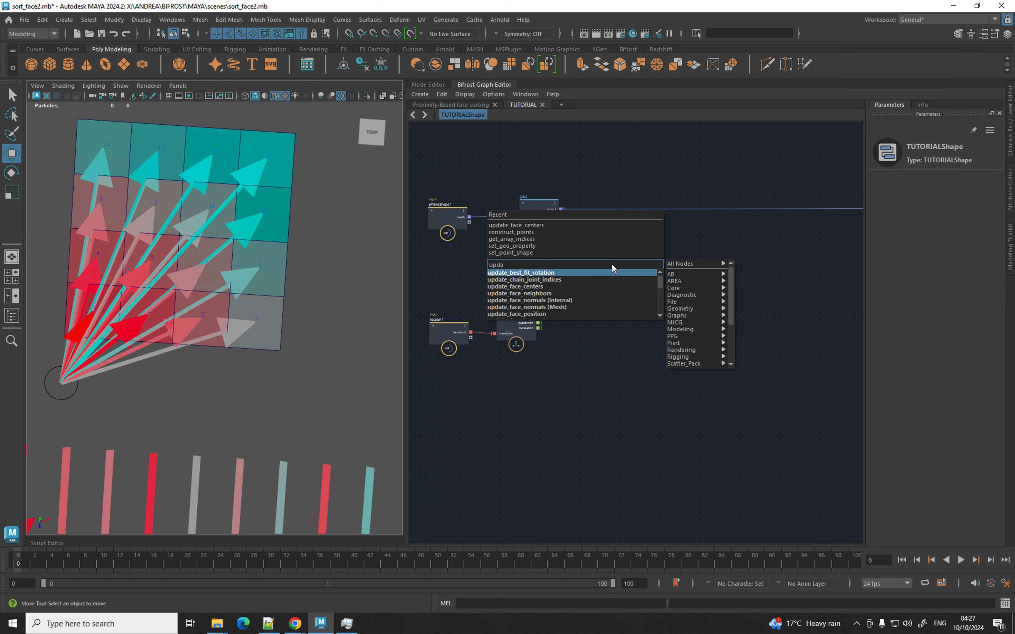
pyautogui.press('Return')
pyautogui.scroll(3, 600, 291)
pyautogui.moveTo(629, 302); pyautogui.dragTo(614, 378)
pyautogui.moveTo(557, 179); pyautogui.dragTo(572, 396)
pyautogui.click(620, 263)
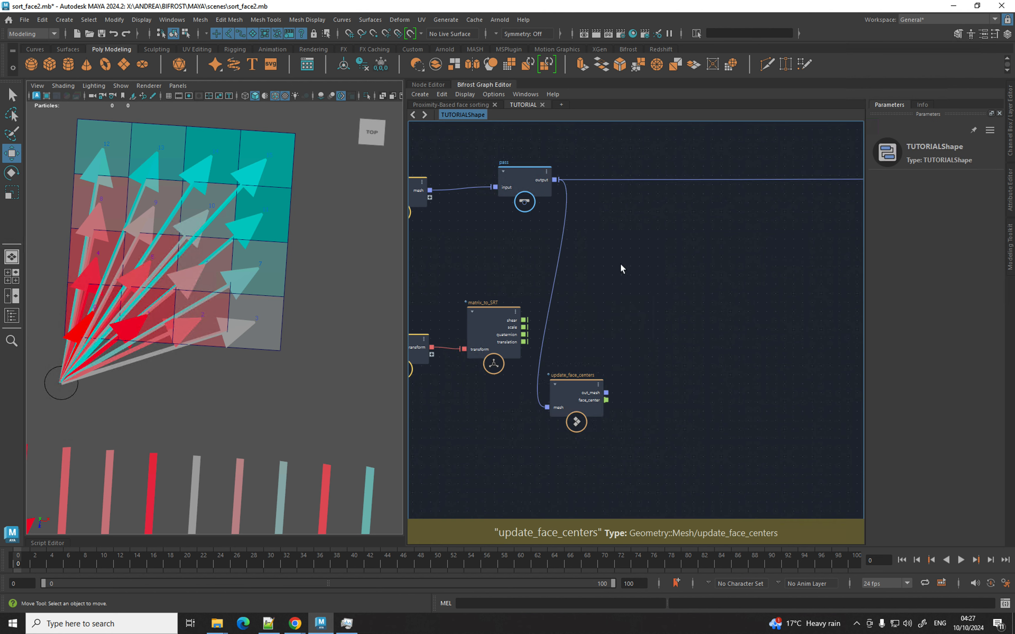
# Add a get_point_position node reading geometry from the pass output.
pyautogui.press('Tab')
pyautogui.write('getpo')
pyautogui.press('Down')
pyautogui.press('Down')
pyautogui.press('Down')
pyautogui.press('Down')
pyautogui.press('Return')
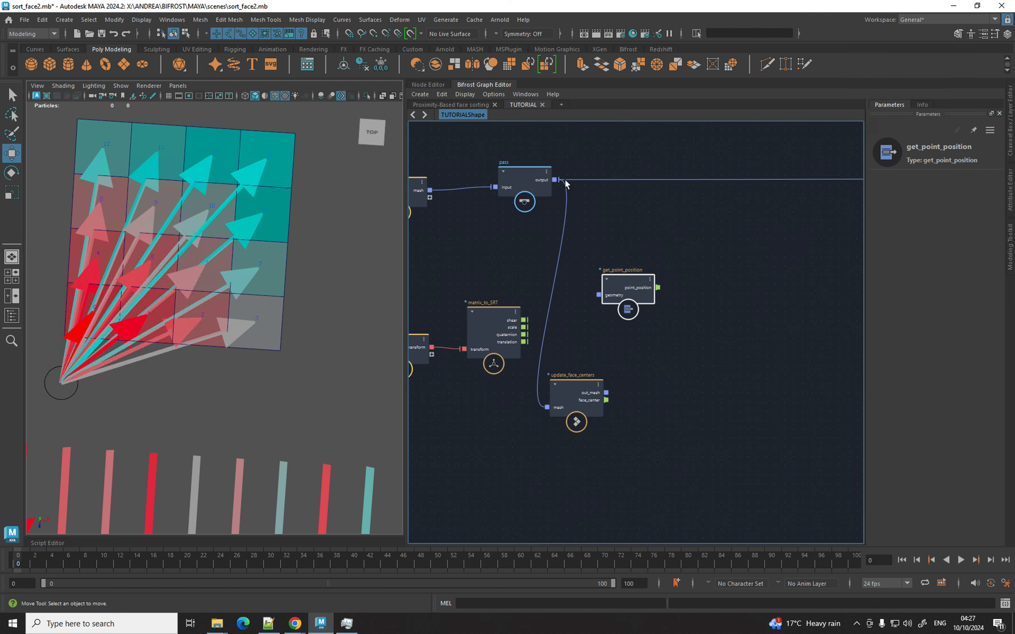
pyautogui.moveTo(555, 180); pyautogui.dragTo(587, 241)
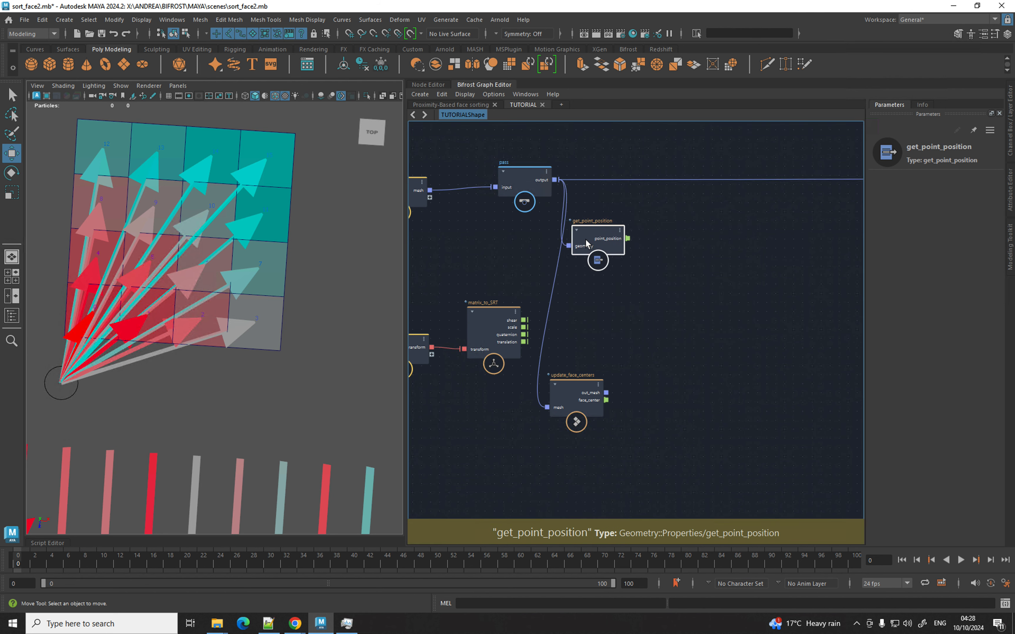
pyautogui.keyDown('alt'); pyautogui.moveTo(645, 264); pyautogui.dragTo(589, 278, button='middle'); pyautogui.keyUp('alt')
# Measure point_position to locator translation with a distance node, then duplicate it for face_center.
pyautogui.press('Tab')
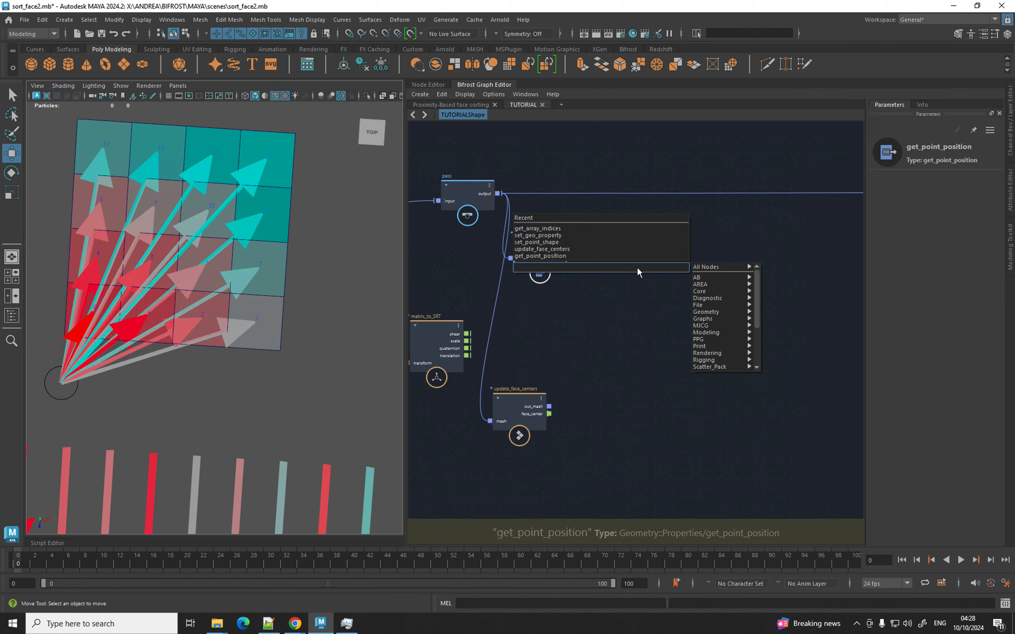
pyautogui.write('distance')
pyautogui.press('Return')
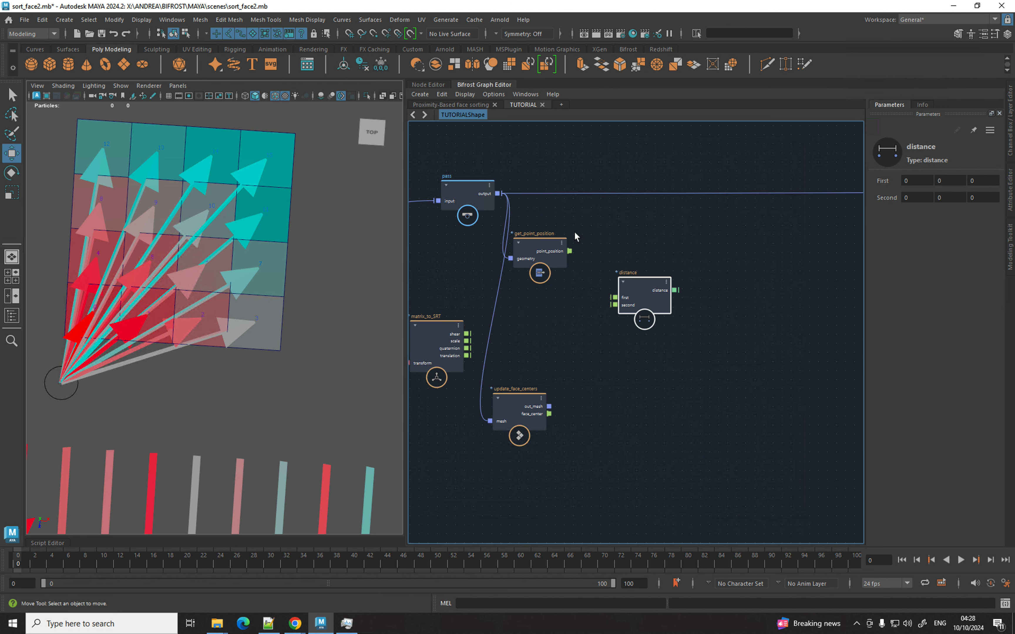
pyautogui.moveTo(570, 251); pyautogui.dragTo(614, 297)
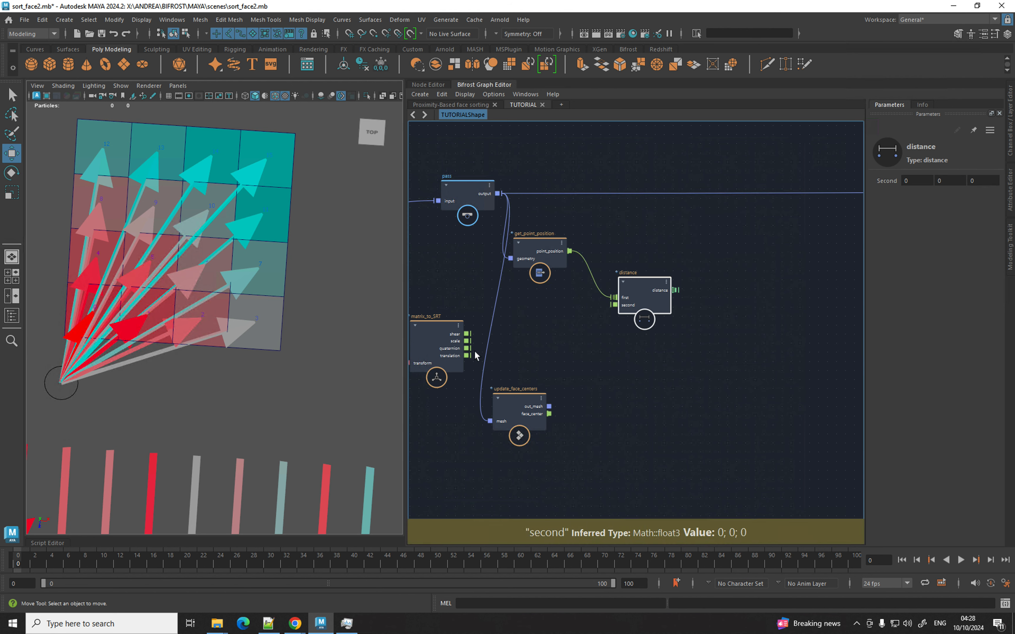
pyautogui.moveTo(468, 356); pyautogui.dragTo(619, 309)
pyautogui.moveTo(468, 356); pyautogui.dragTo(615, 305)
pyautogui.click(648, 331)
pyautogui.hotkey('ctrl', 'shift', 'd')
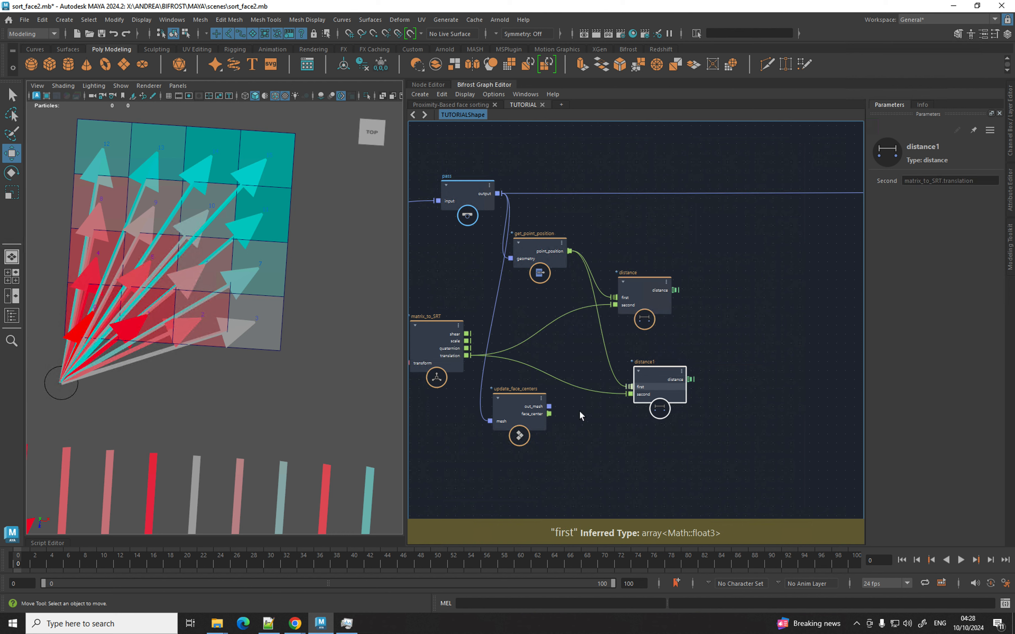
pyautogui.moveTo(549, 414); pyautogui.dragTo(634, 428)
pyautogui.moveTo(688, 358); pyautogui.dragTo(620, 348, button='middle')
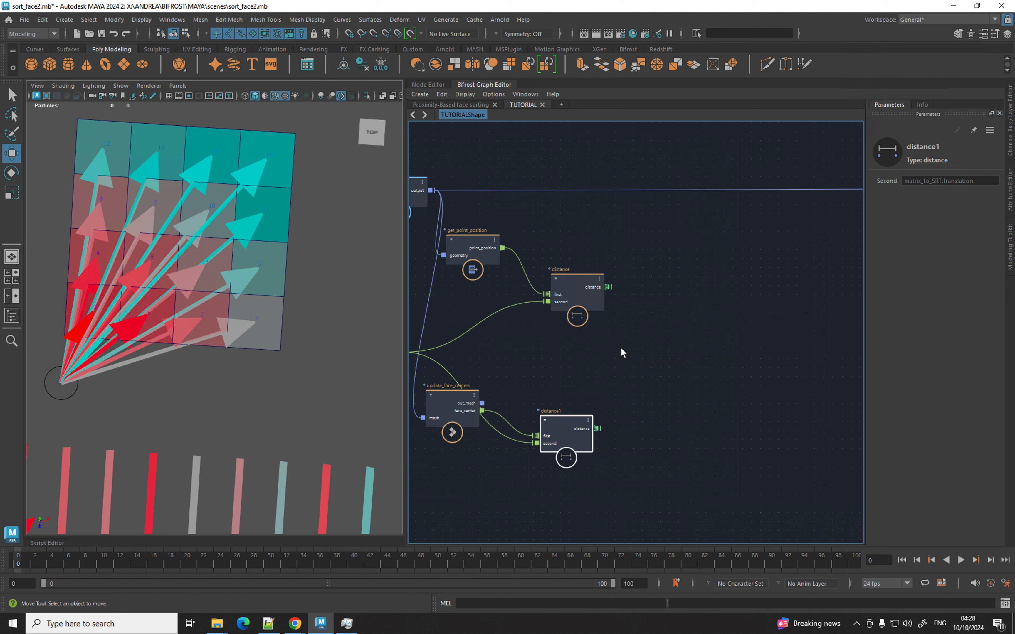
# Add a sort_array_with_indices node sorting distance1's output.
pyautogui.press('Tab')
pyautogui.write('aort')
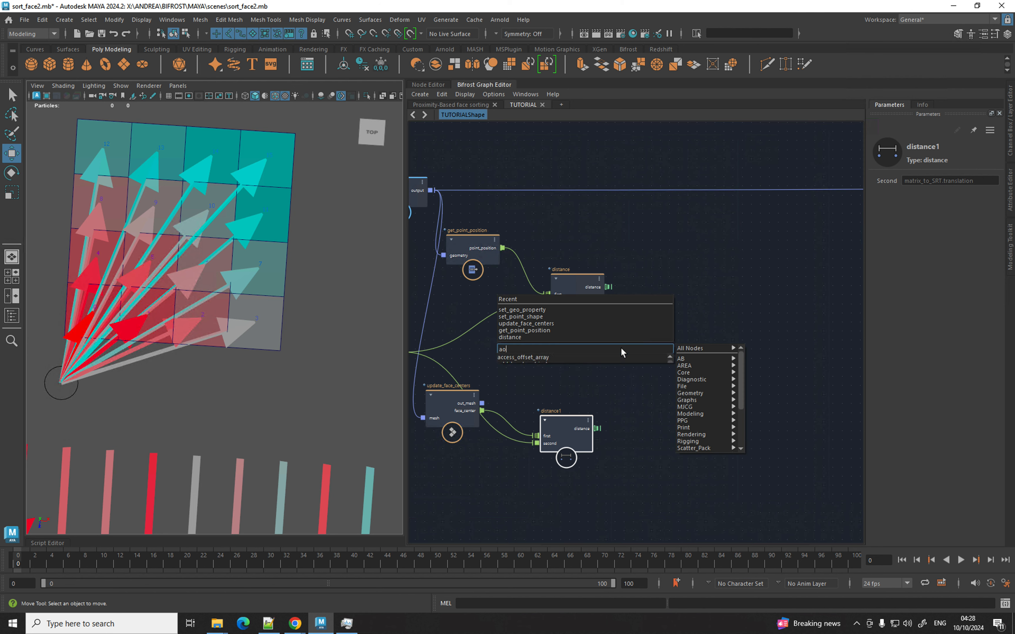
pyautogui.press('BackSpace')
pyautogui.press('BackSpace')
pyautogui.press('BackSpace')
pyautogui.press('BackSpace')
pyautogui.write('s')
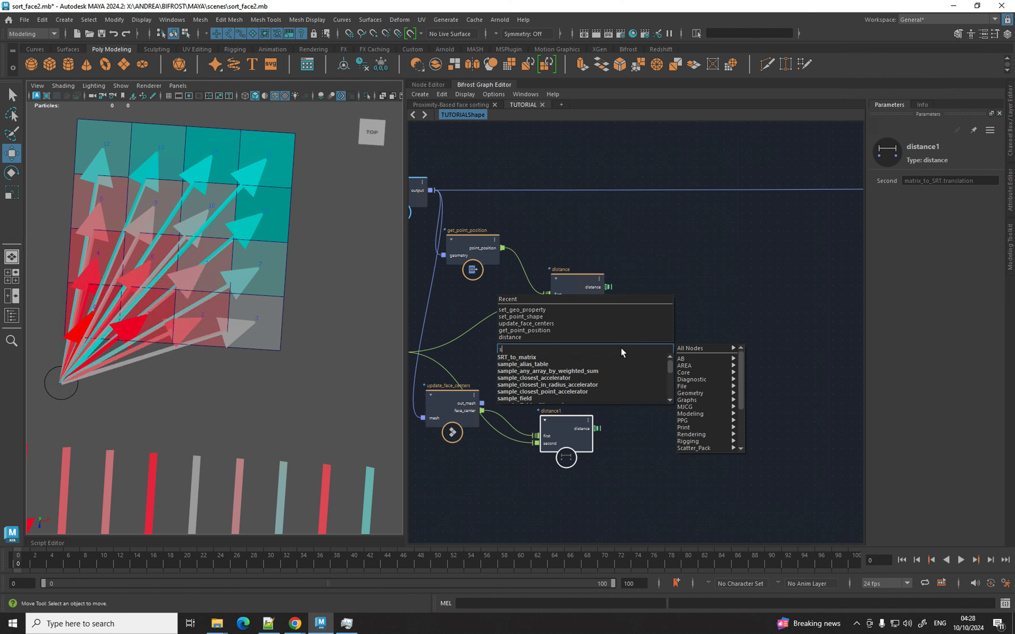
pyautogui.write('ort')
pyautogui.press('Down')
pyautogui.press('Down')
pyautogui.press('Down')
pyautogui.press('Down')
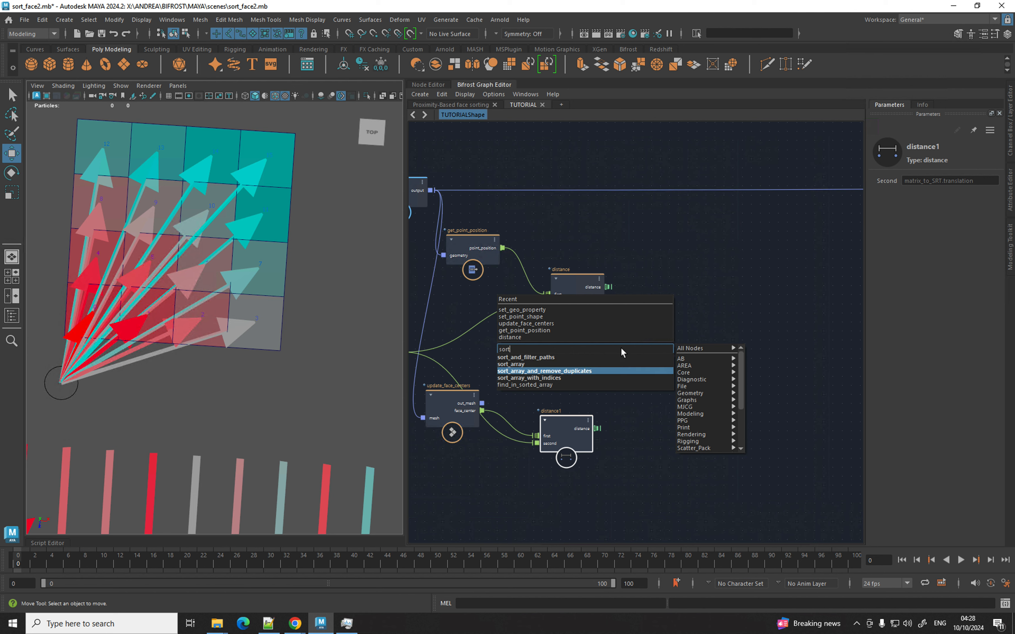
pyautogui.press('Return')
pyautogui.moveTo(623, 375); pyautogui.dragTo(681, 417)
pyautogui.moveTo(596, 429); pyautogui.dragTo(674, 414)
# Duplicate the sort node for the original distance node's output.
pyautogui.hotkey('ctrl', 'd')
pyautogui.moveTo(686, 372); pyautogui.dragTo(656, 288)
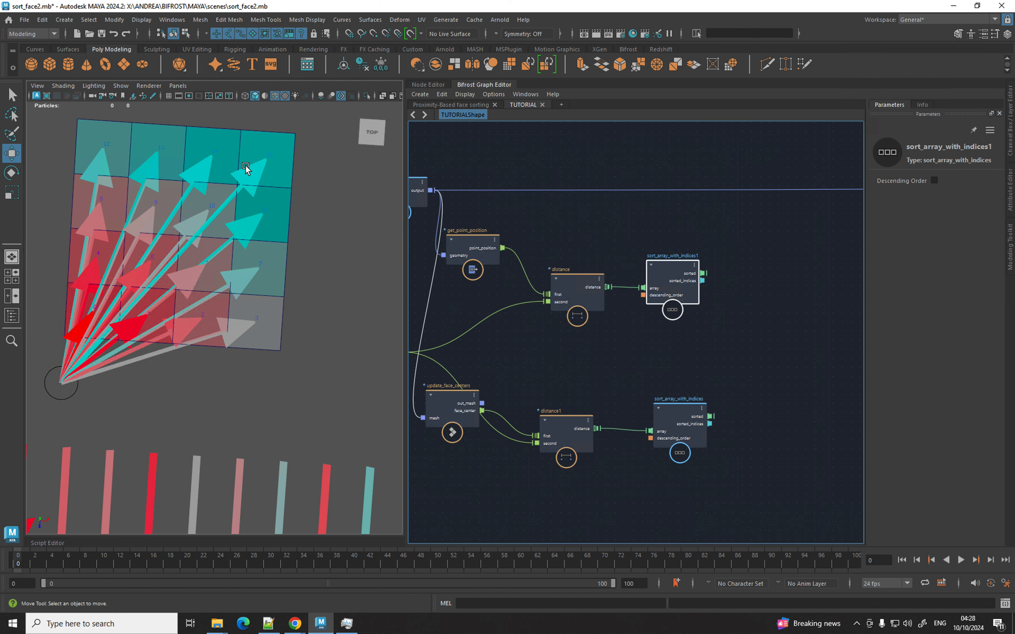
pyautogui.moveTo(573, 344); pyautogui.dragTo(568, 341, button='middle')
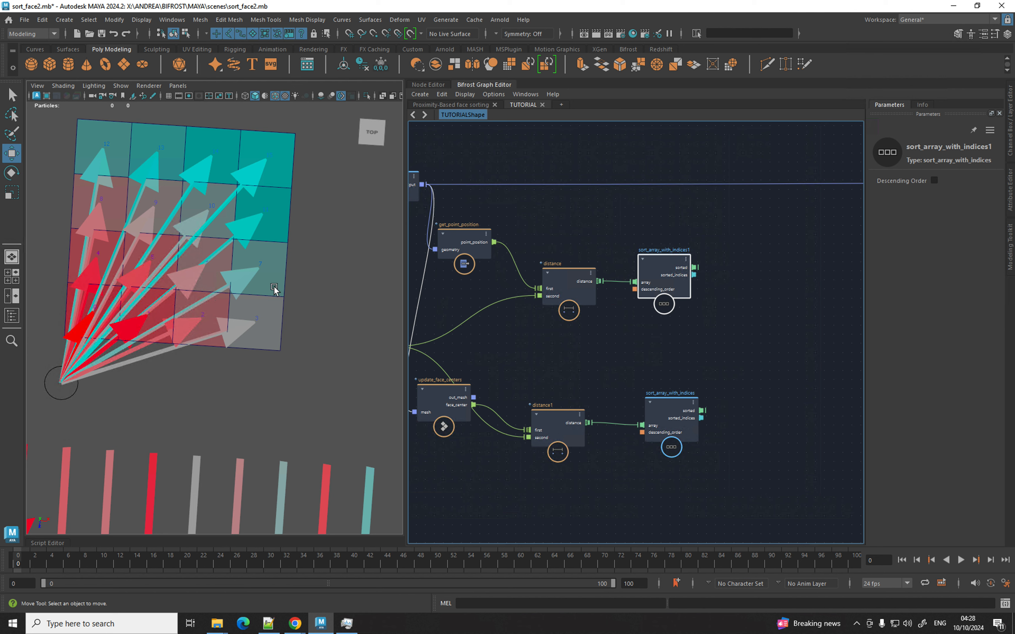
# Pan past the two numbered grids, then center and tumble around the plain 4×4 plane.
pyautogui.scroll(-2, 243, 284)
pyautogui.keyDown('alt'); pyautogui.moveTo(245, 283); pyautogui.dragTo(108, 277, button='middle'); pyautogui.keyUp('alt')
pyautogui.scroll(-2, 270, 276)
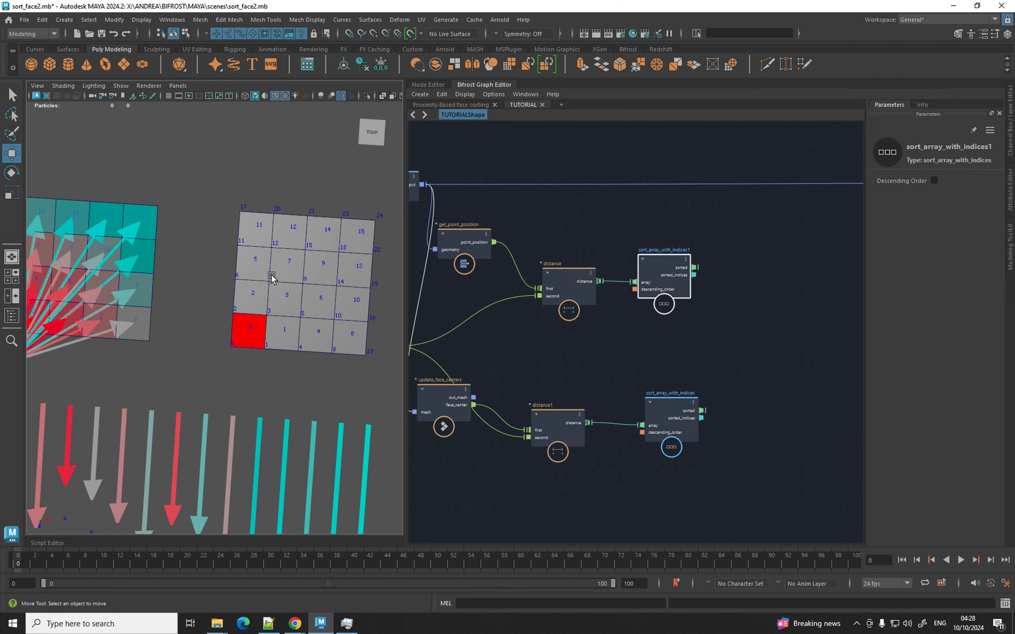
pyautogui.keyDown('alt'); pyautogui.moveTo(271, 277); pyautogui.dragTo(131, 285, button='middle'); pyautogui.keyUp('alt')
pyautogui.scroll(3, 268, 305)
pyautogui.keyDown('alt'); pyautogui.moveTo(267, 306); pyautogui.dragTo(194, 302, button='middle'); pyautogui.keyUp('alt')
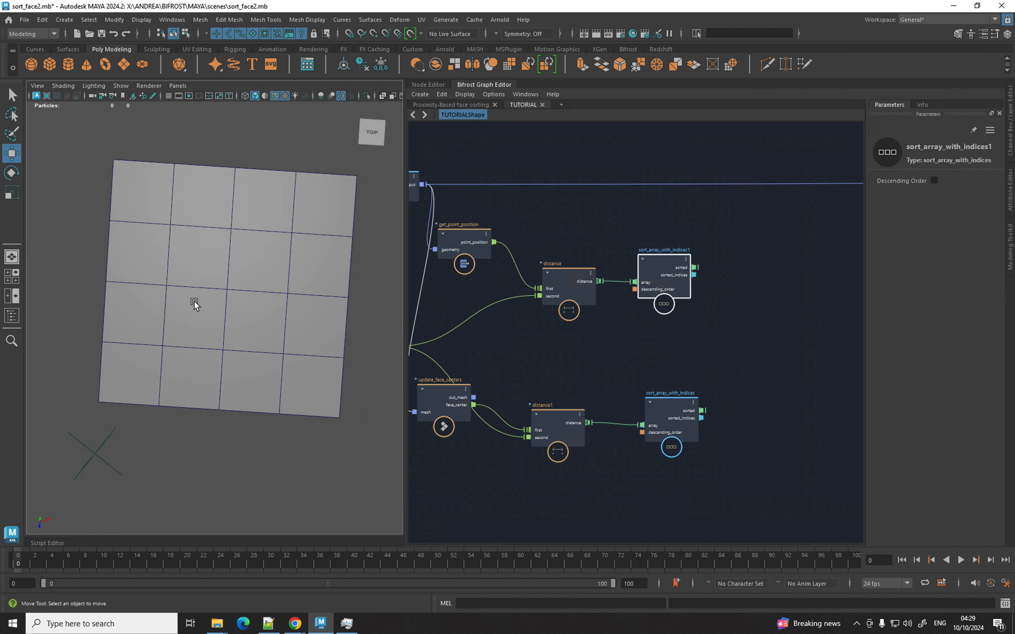
pyautogui.keyDown('alt'); pyautogui.moveTo(193, 301); pyautogui.dragTo(204, 296); pyautogui.keyUp('alt')
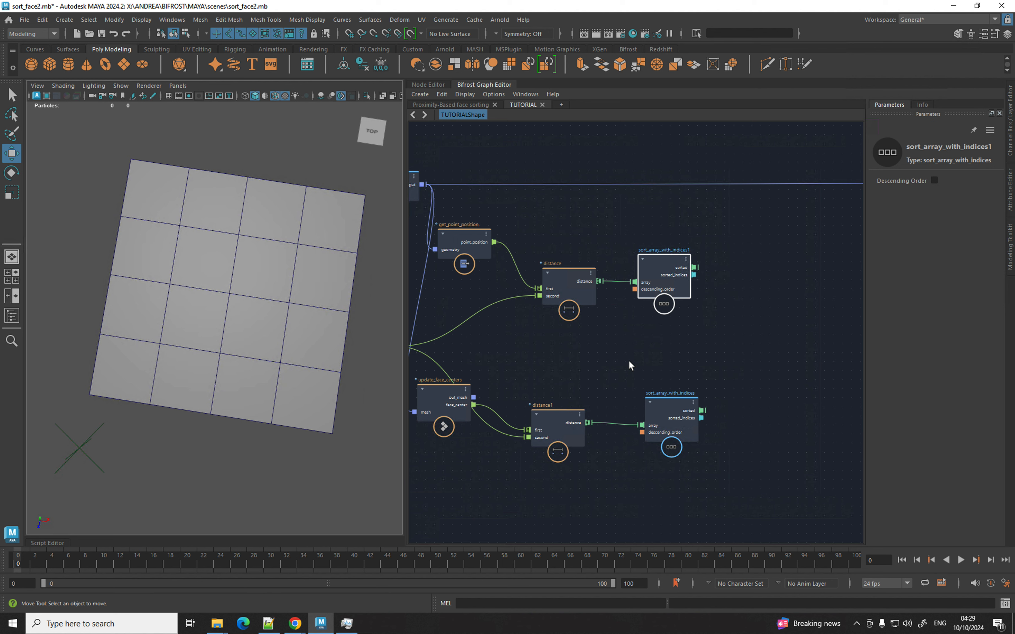
# Add a get_mesh_structure node fed by out_mesh.
pyautogui.click(711, 362)
pyautogui.press('Tab')
pyautogui.write('getmesh')
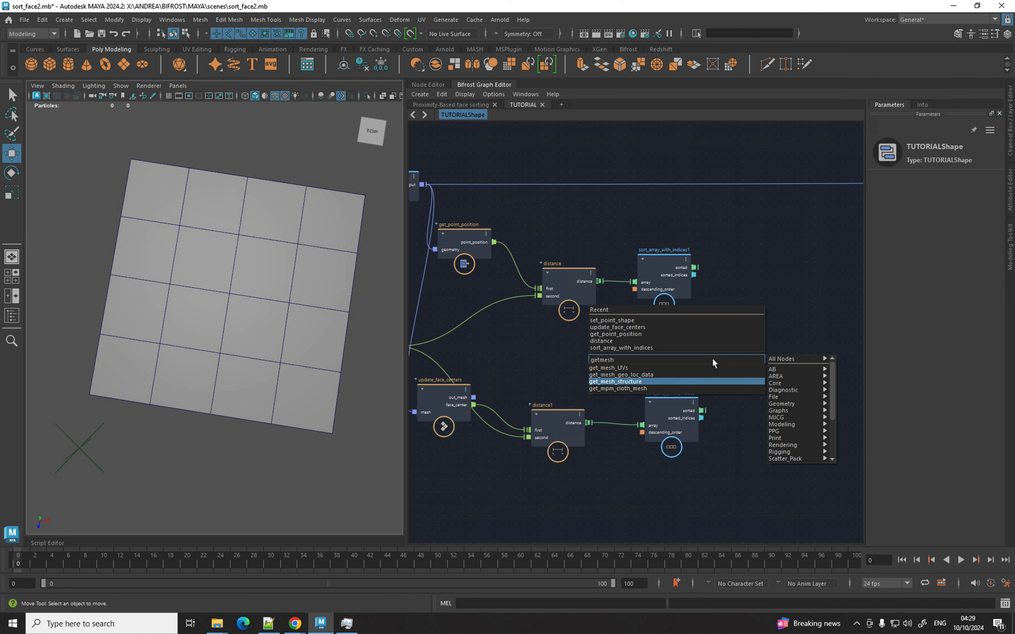
pyautogui.press('Return')
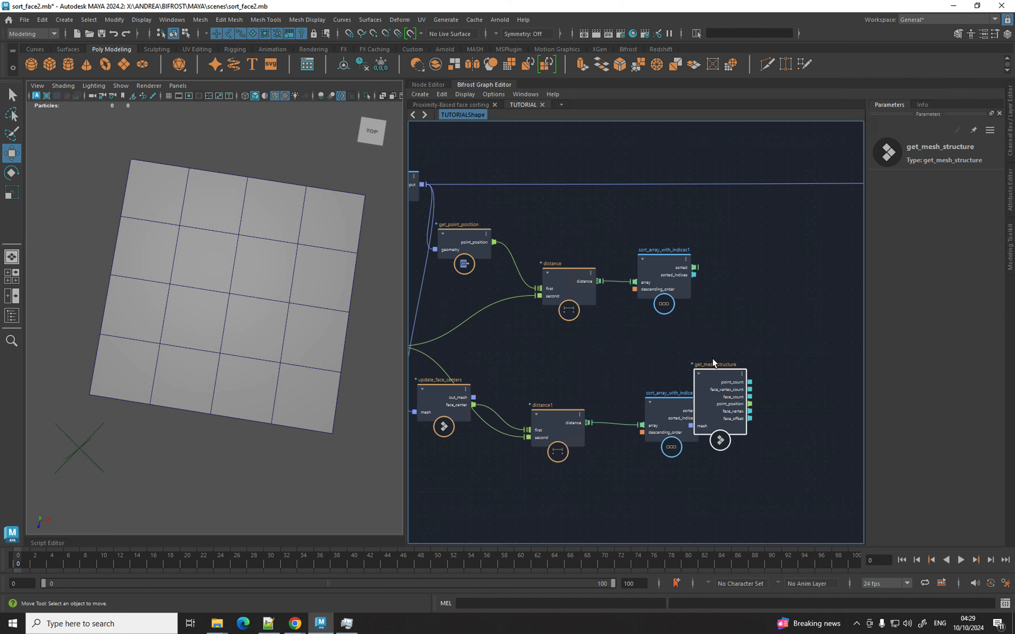
pyautogui.moveTo(474, 397); pyautogui.dragTo(690, 425)
pyautogui.moveTo(721, 394); pyautogui.dragTo(759, 343)
pyautogui.keyDown('alt'); pyautogui.moveTo(642, 347); pyautogui.dragTo(482, 347, button='middle'); pyautogui.keyUp('alt')
pyautogui.keyDown('alt'); pyautogui.moveTo(537, 347); pyautogui.dragTo(685, 354, button='right'); pyautogui.keyUp('alt')
pyautogui.keyDown('alt'); pyautogui.moveTo(693, 353); pyautogui.dragTo(607, 343, button='middle'); pyautogui.keyUp('alt')
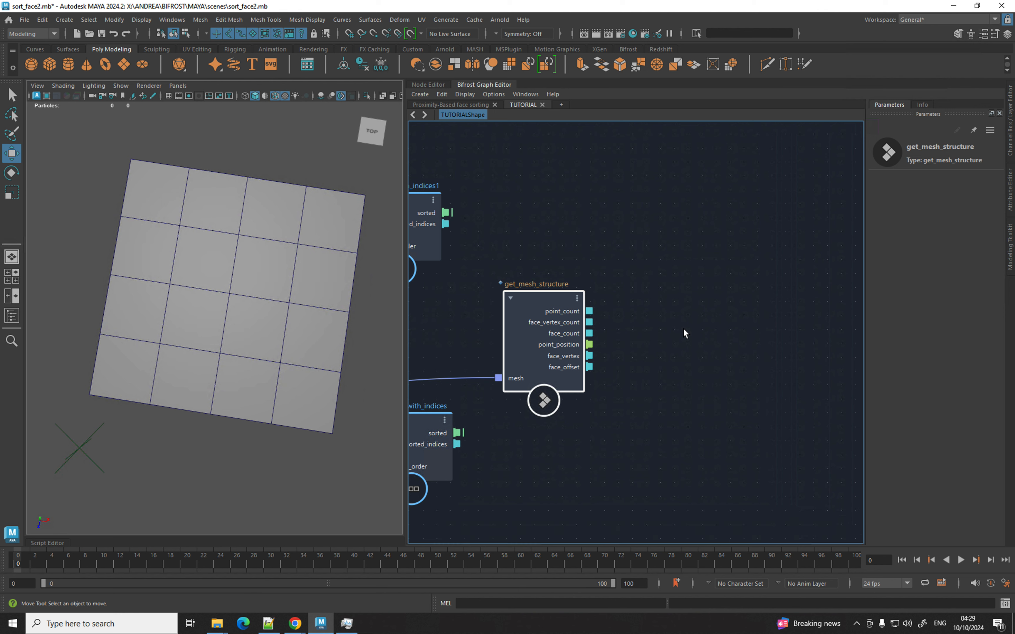
# Create an iterate compound with sorted_indices as an input and max_iterations removed.
pyautogui.press('Tab')
pyautogui.write('te')
pyautogui.press('BackSpace')
pyautogui.press('BackSpace')
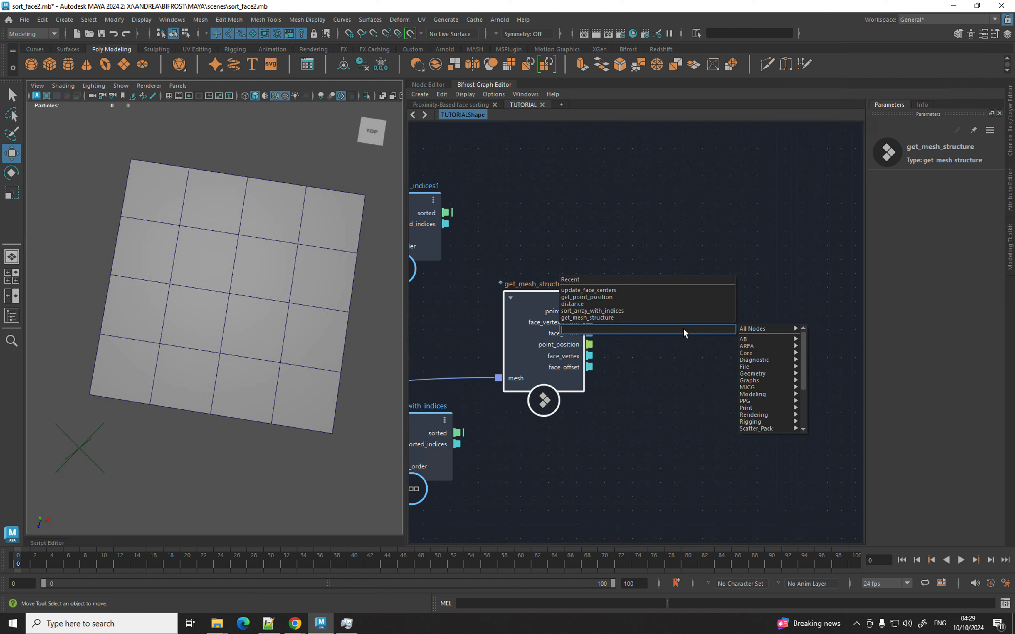
pyautogui.write('itera')
pyautogui.press('Down')
pyautogui.press('Return')
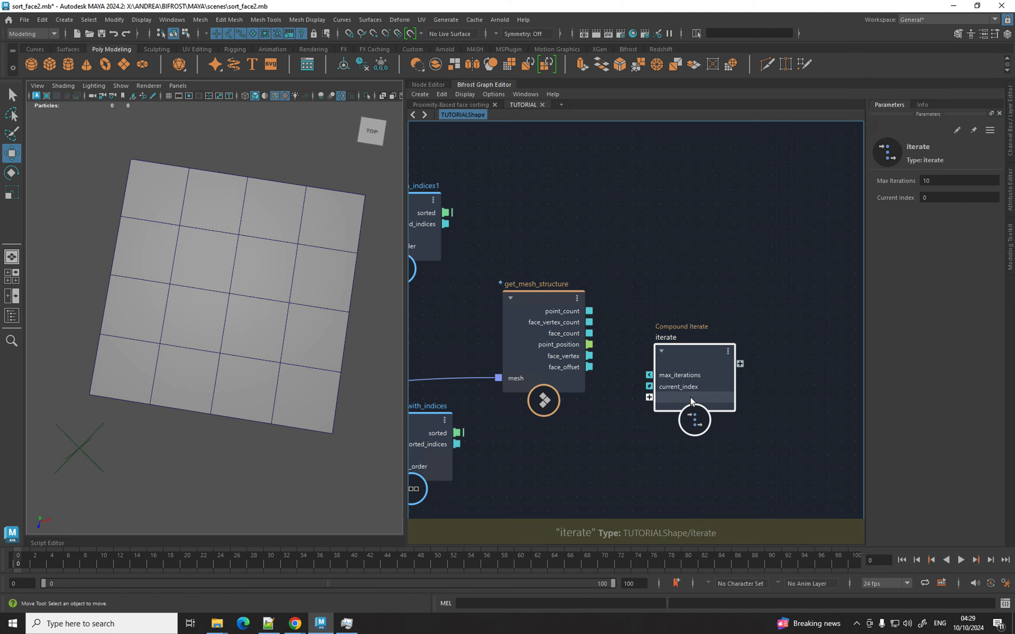
pyautogui.moveTo(691, 402); pyautogui.dragTo(717, 365)
pyautogui.moveTo(533, 445); pyautogui.dragTo(675, 361)
pyautogui.rightClick(703, 345)
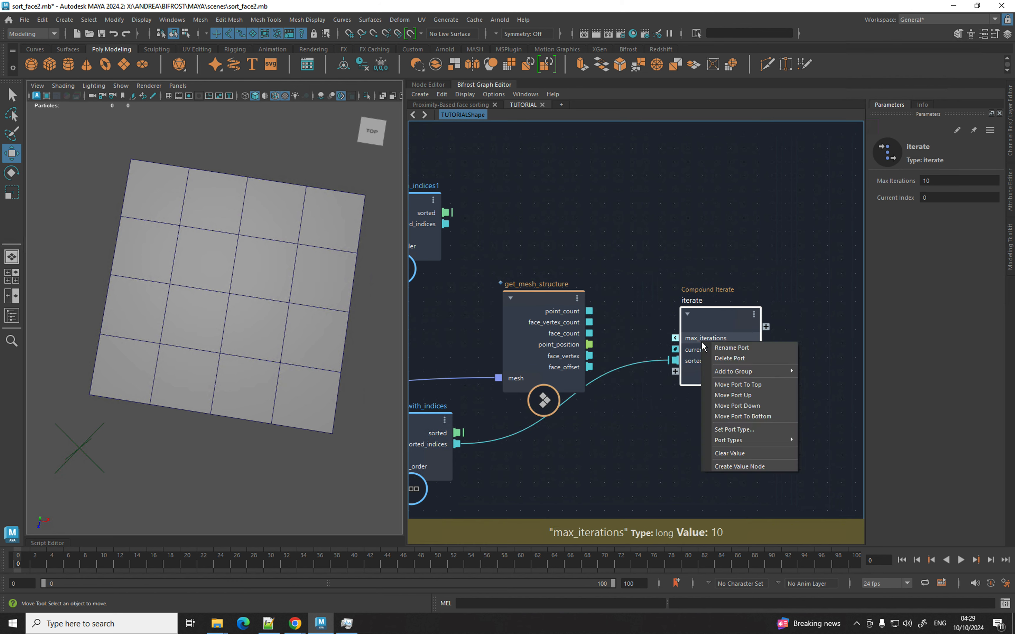
pyautogui.click(722, 359)
pyautogui.moveTo(646, 354); pyautogui.dragTo(558, 422)
pyautogui.moveTo(458, 444); pyautogui.dragTo(676, 349)
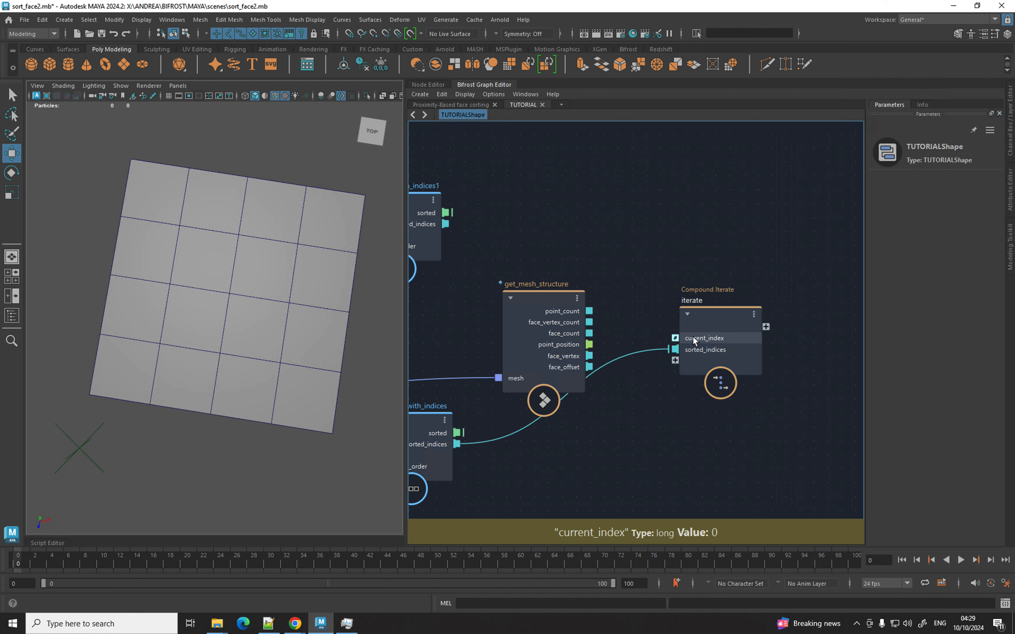
# Wire face_offset, face_vertex and point_position into the iterate compound.
pyautogui.moveTo(589, 367); pyautogui.dragTo(675, 360)
pyautogui.moveTo(590, 356); pyautogui.dragTo(676, 371)
pyautogui.moveTo(447, 214); pyautogui.dragTo(647, 374)
pyautogui.moveTo(590, 345); pyautogui.dragTo(675, 394)
# Inside iterate, set face_offset's iteration target to false and sorted_indices' to true.
pyautogui.doubleClick(721, 310)
pyautogui.rightClick(494, 365)
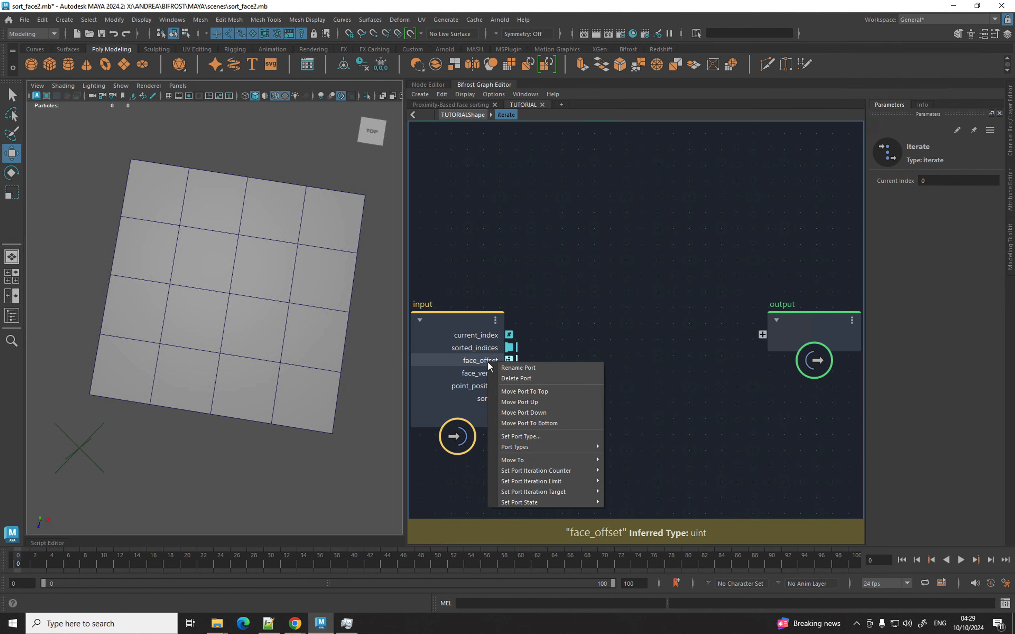
pyautogui.moveTo(587, 492)
pyautogui.click(622, 503)
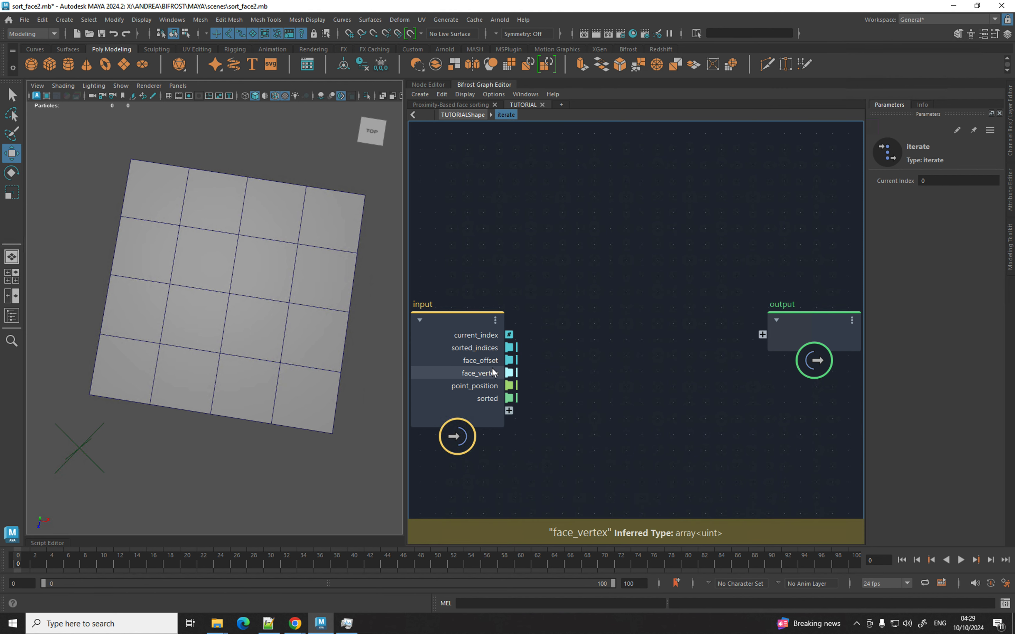
pyautogui.rightClick(497, 351)
pyautogui.moveTo(557, 479)
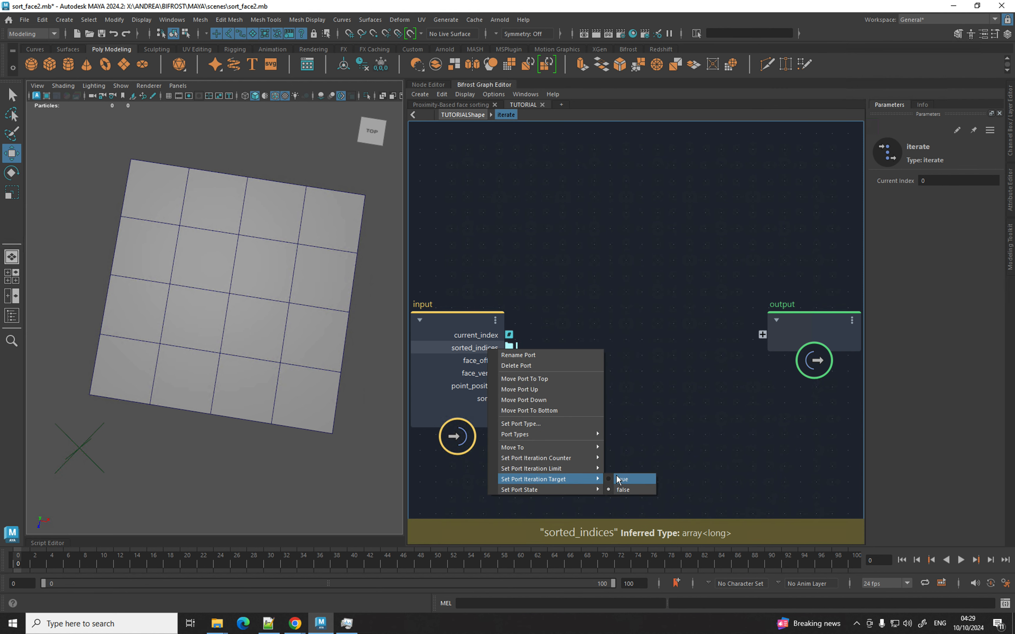
pyautogui.click(616, 477)
pyautogui.keyDown('alt'); pyautogui.moveTo(584, 378); pyautogui.dragTo(710, 319, button='middle'); pyautogui.keyUp('alt')
pyautogui.moveTo(549, 305); pyautogui.dragTo(481, 312)
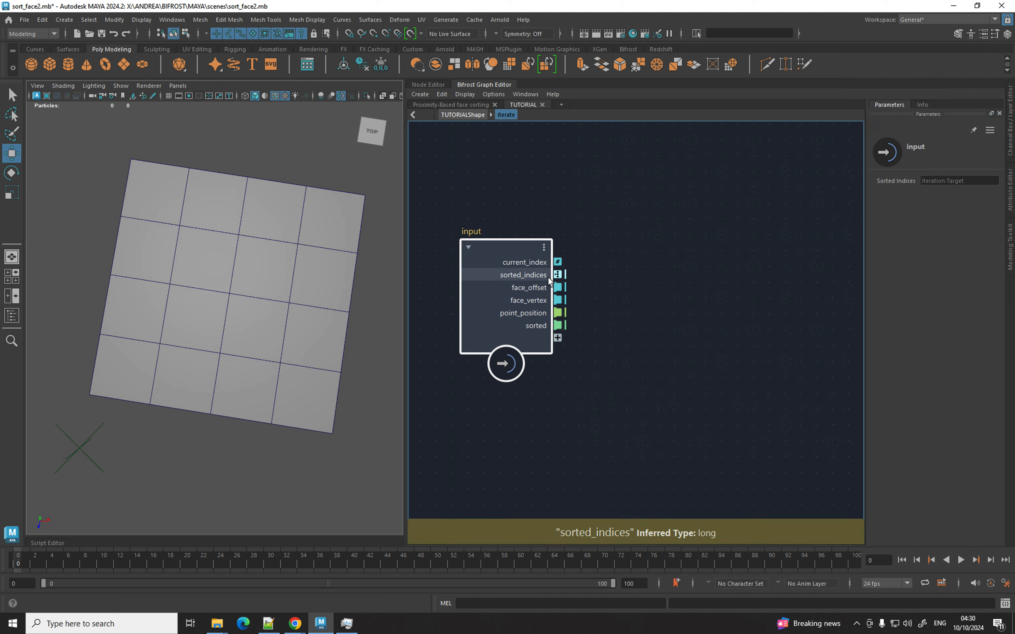
pyautogui.moveTo(645, 283); pyautogui.dragTo(632, 281, button='middle')
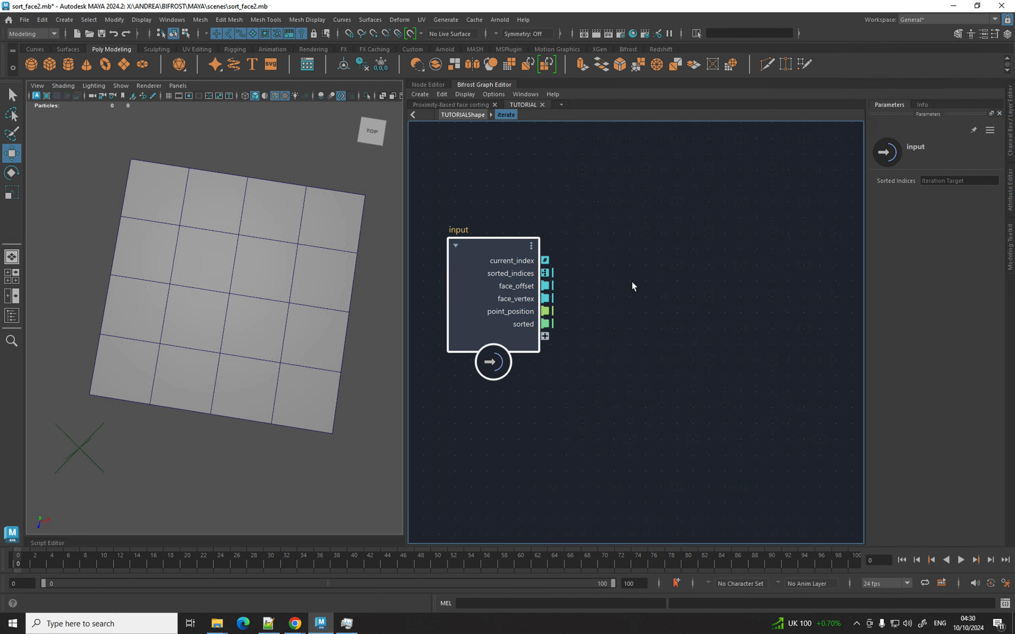
# Add a get_from_array reading face_offset at sorted_indices, then duplicate it with connections.
pyautogui.press('Tab')
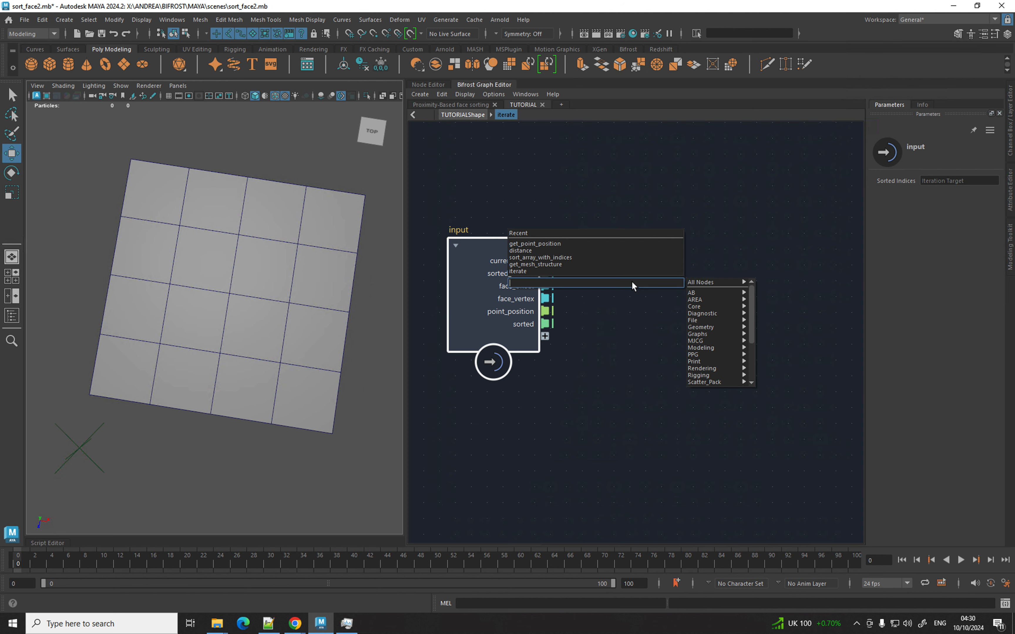
pyautogui.write('getfrom')
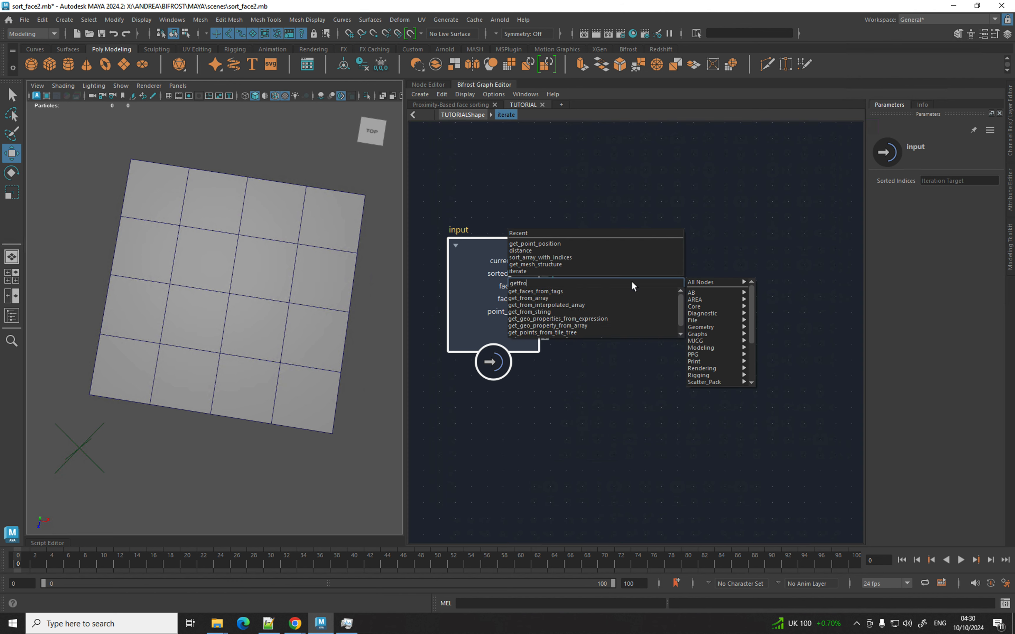
pyautogui.press('Down')
pyautogui.press('Down')
pyautogui.press('Return')
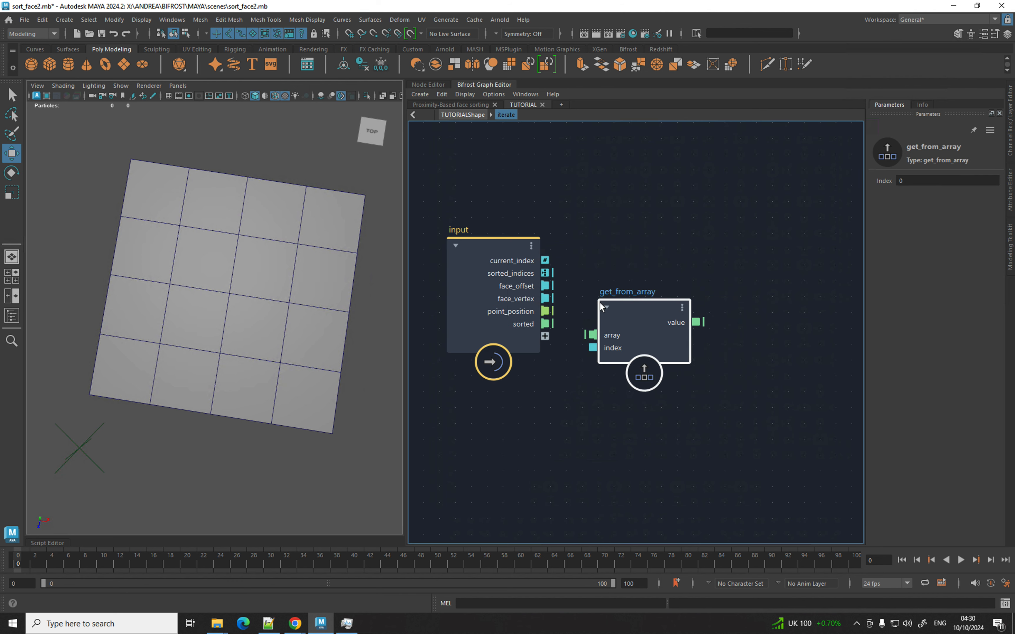
pyautogui.moveTo(552, 273); pyautogui.dragTo(594, 344)
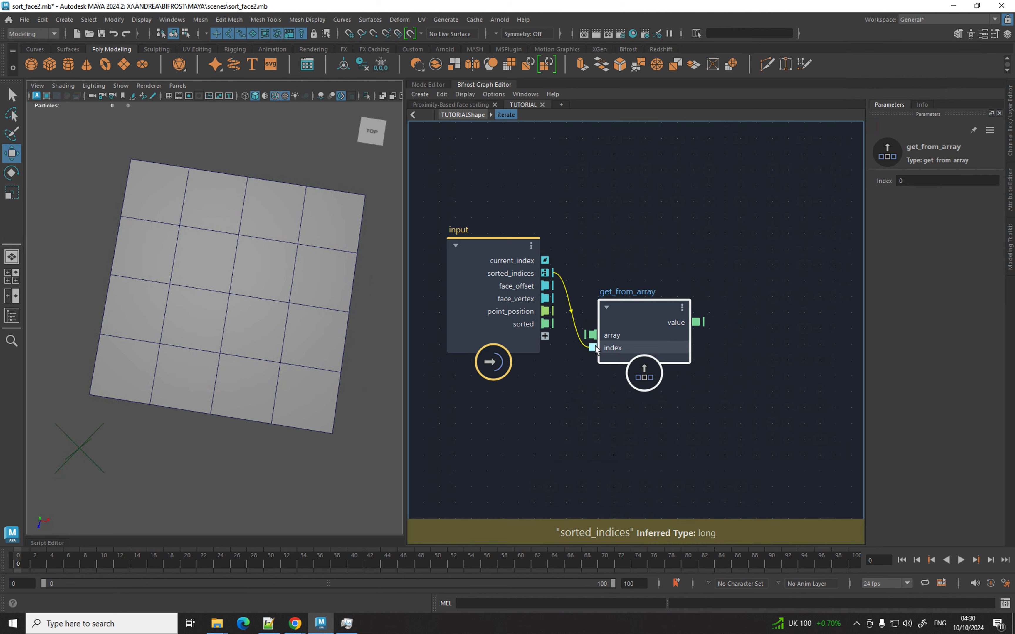
pyautogui.moveTo(547, 287); pyautogui.dragTo(652, 287)
pyautogui.hotkey('ctrl', 'shift', 'd')
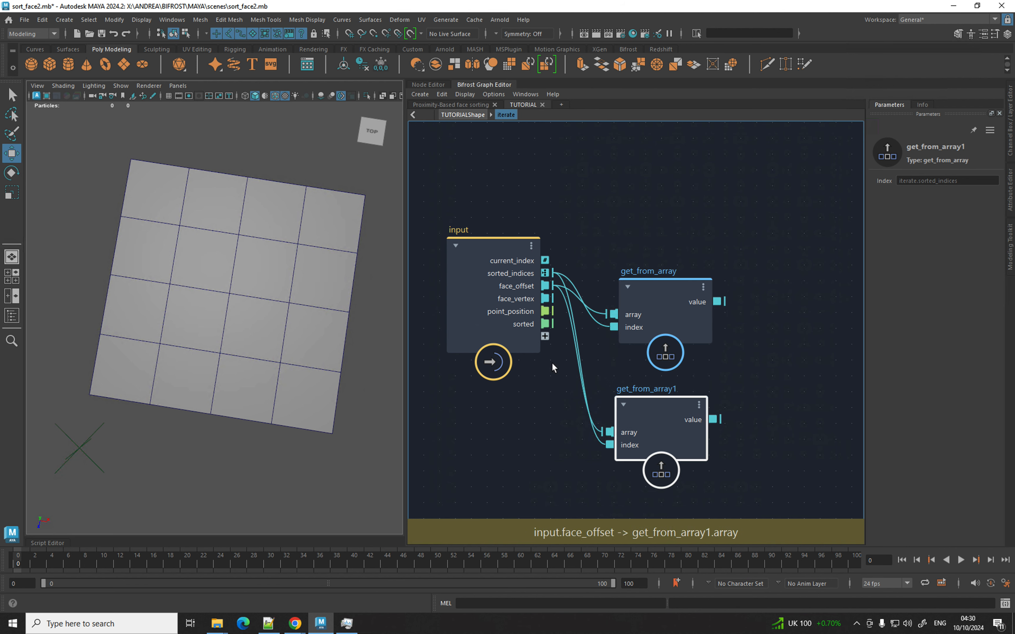
# Search the node list for the increment node.
pyautogui.press('Tab')
pyautogui.write('id')
pyautogui.press('BackSpace')
pyautogui.write('ncrement')
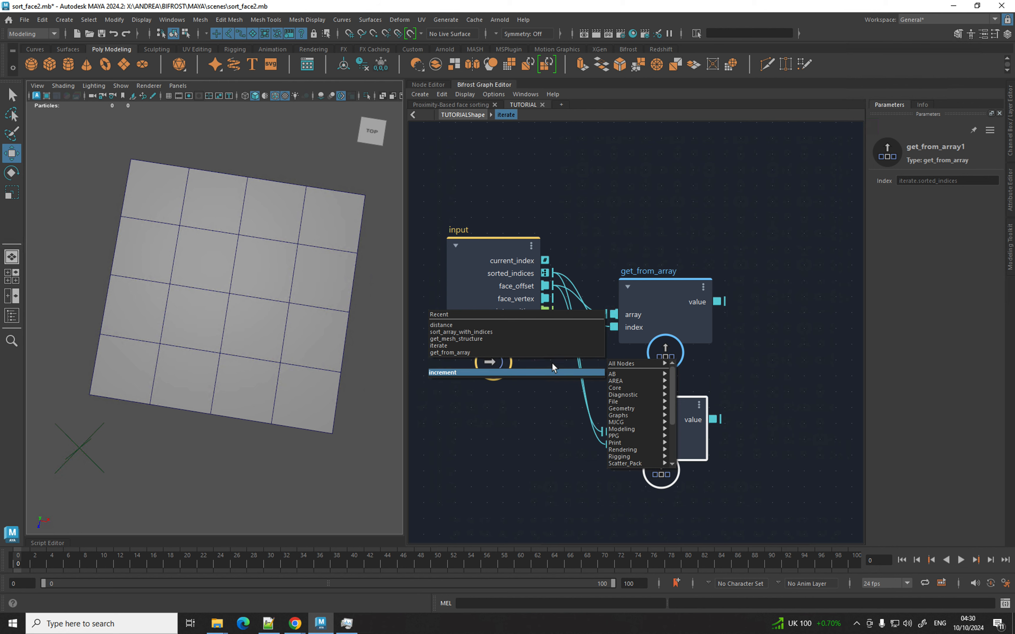
# Feed sorted_indices through an increment node into the second lookup's index.
pyautogui.press('Return')
pyautogui.moveTo(546, 275); pyautogui.dragTo(514, 420)
pyautogui.moveTo(406, 361); pyautogui.dragTo(302, 362)
pyautogui.click(361, 336)
pyautogui.moveTo(591, 420); pyautogui.dragTo(671, 422)
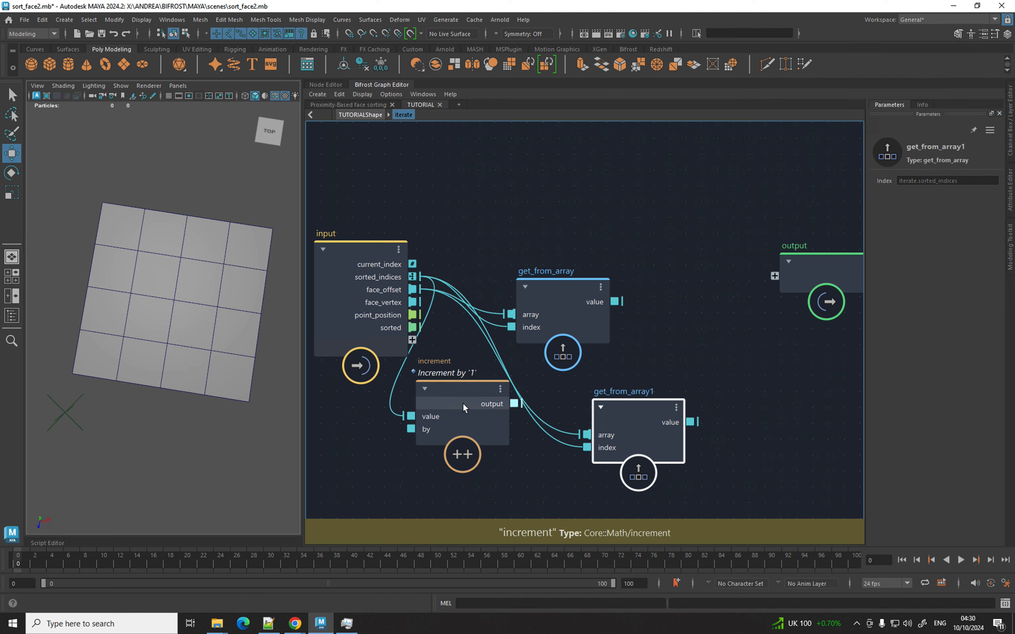
pyautogui.moveTo(495, 394); pyautogui.dragTo(586, 448)
pyautogui.moveTo(609, 445); pyautogui.dragTo(573, 445)
pyautogui.moveTo(574, 292); pyautogui.dragTo(608, 269)
# Rename the two lookups 'Start' and 'End', then rearrange the input and output nodes.
pyautogui.doubleClick(593, 247)
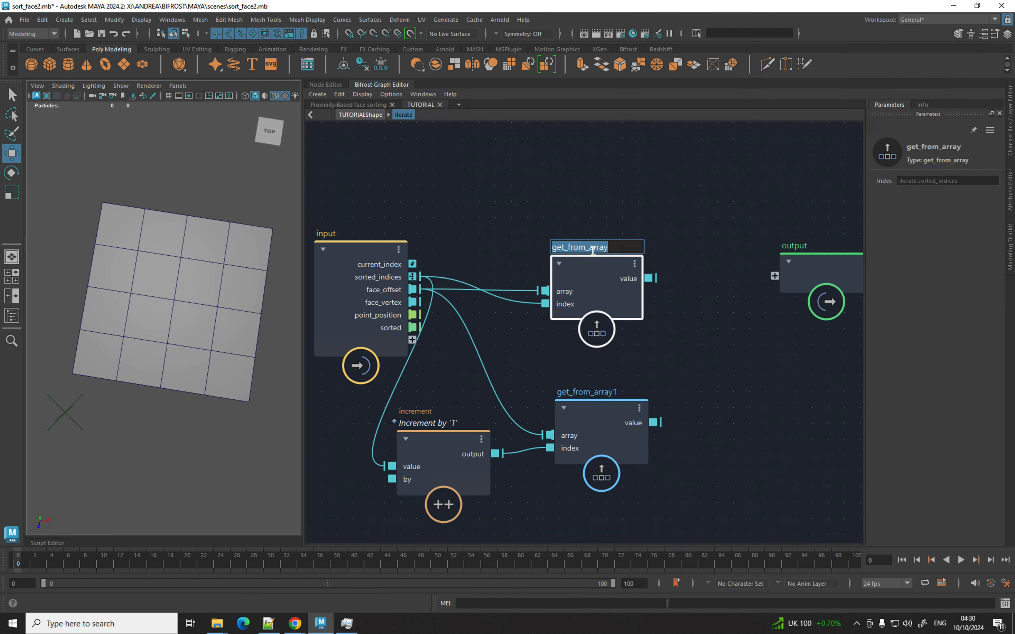
pyautogui.write('Start')
pyautogui.press('Return')
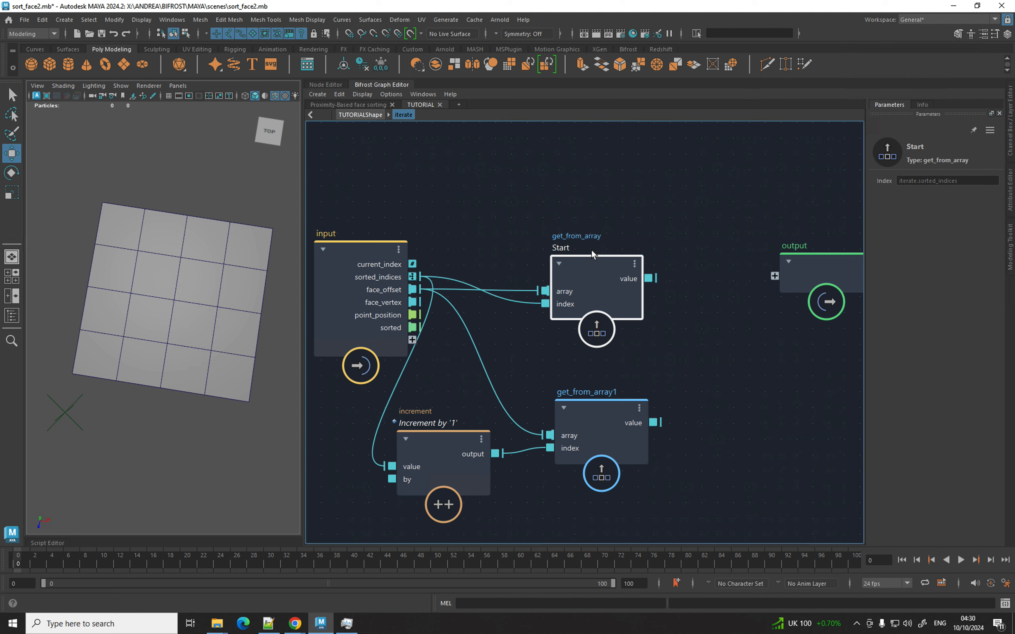
pyautogui.doubleClick(585, 391)
pyautogui.write('End')
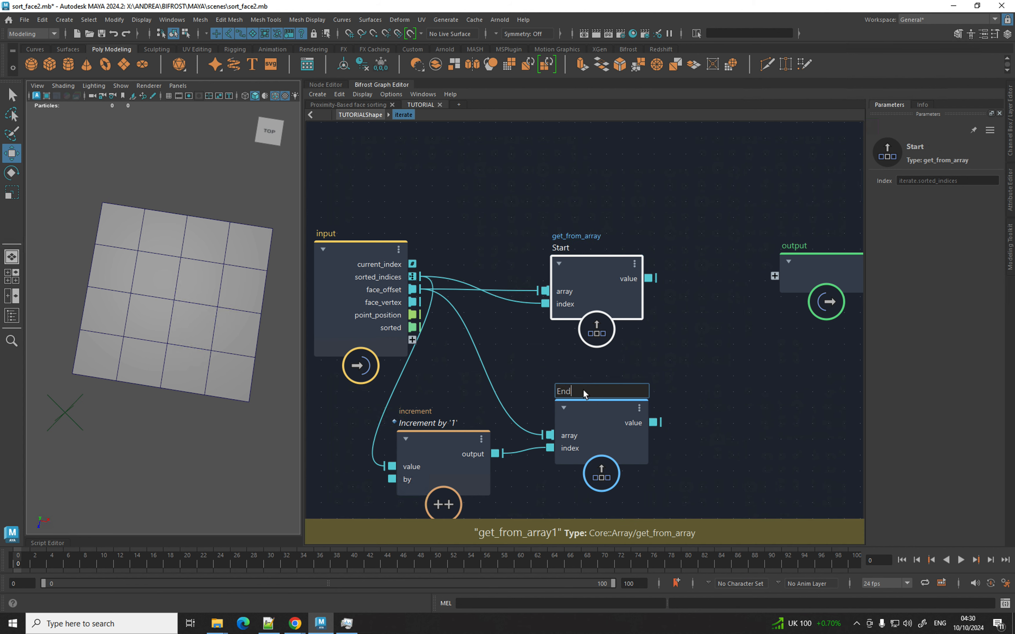
pyautogui.press('Return')
pyautogui.moveTo(400, 299); pyautogui.dragTo(334, 198)
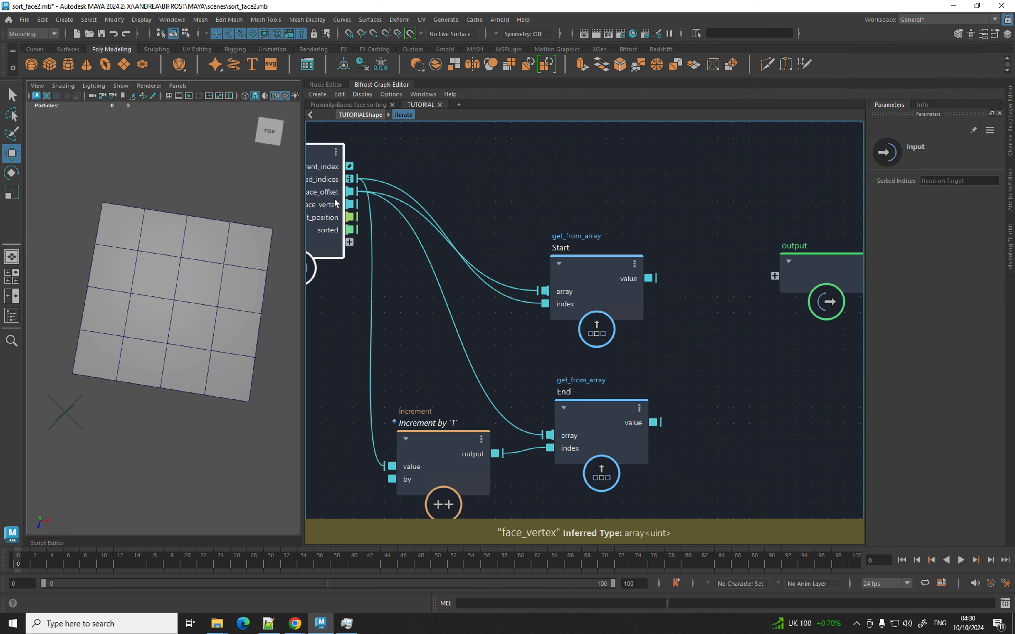
pyautogui.keyDown('alt'); pyautogui.moveTo(682, 237); pyautogui.dragTo(508, 235, button='middle'); pyautogui.keyUp('alt')
pyautogui.moveTo(633, 263); pyautogui.dragTo(832, 210)
pyautogui.keyDown('alt'); pyautogui.moveTo(583, 250); pyautogui.dragTo(631, 234, button='middle'); pyautogui.keyUp('alt')
# Add a slice_array with Start as start, End as stop, and face_vertex as array.
pyautogui.press('Tab')
pyautogui.write('slice')
pyautogui.press('Down')
pyautogui.press('Return')
pyautogui.moveTo(521, 261); pyautogui.dragTo(593, 299)
pyautogui.moveTo(525, 404); pyautogui.dragTo(592, 312)
pyautogui.keyDown('alt'); pyautogui.moveTo(430, 305); pyautogui.dragTo(598, 373, button='middle'); pyautogui.keyUp('alt')
pyautogui.moveTo(390, 254); pyautogui.dragTo(760, 354)
# Tidy the loop layout, moving Start, increment and End nodes lower.
pyautogui.keyDown('alt'); pyautogui.moveTo(709, 275); pyautogui.dragTo(602, 247, button='middle'); pyautogui.keyUp('alt')
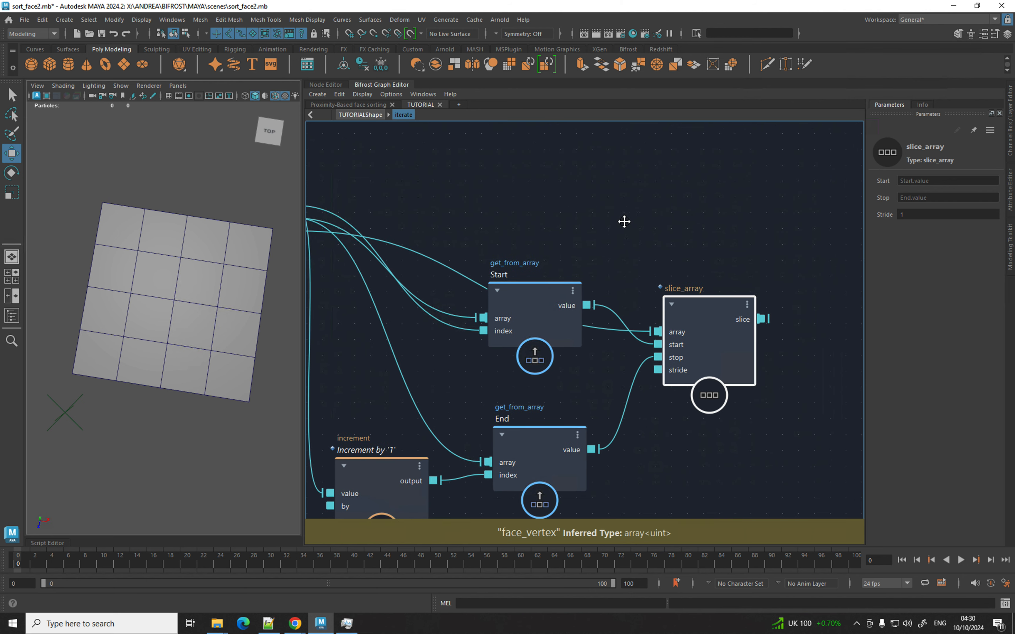
pyautogui.keyDown('alt'); pyautogui.moveTo(437, 215); pyautogui.dragTo(623, 222, button='middle'); pyautogui.keyUp('alt')
pyautogui.keyDown('alt'); pyautogui.moveTo(634, 240); pyautogui.dragTo(531, 234, button='right'); pyautogui.keyUp('alt')
pyautogui.click(513, 243)
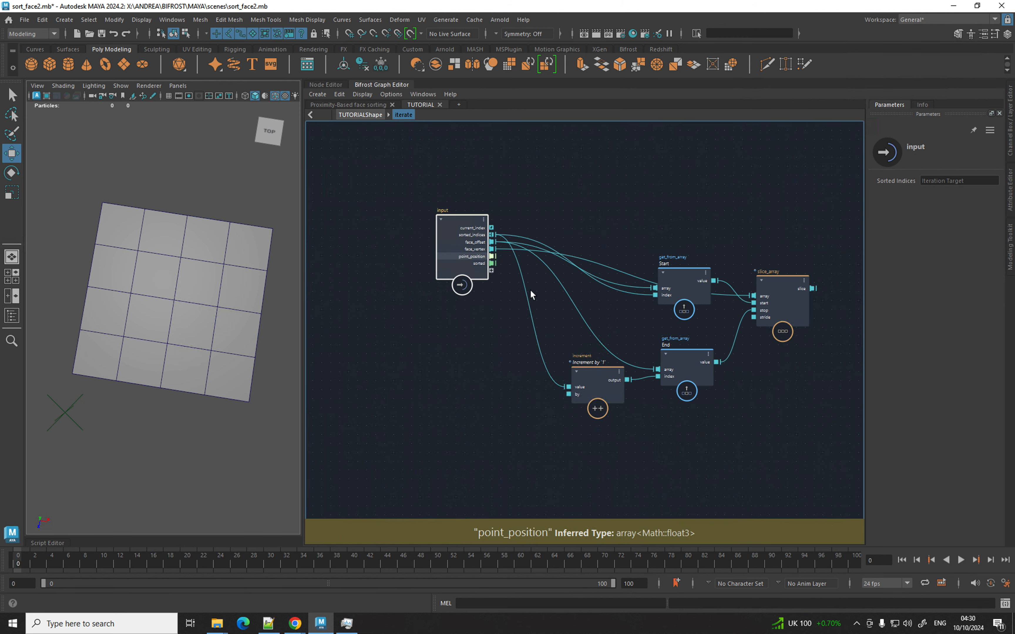
pyautogui.keyDown('alt'); pyautogui.moveTo(528, 290); pyautogui.dragTo(376, 276, button='middle'); pyautogui.keyUp('alt')
pyautogui.moveTo(422, 376); pyautogui.dragTo(421, 376)
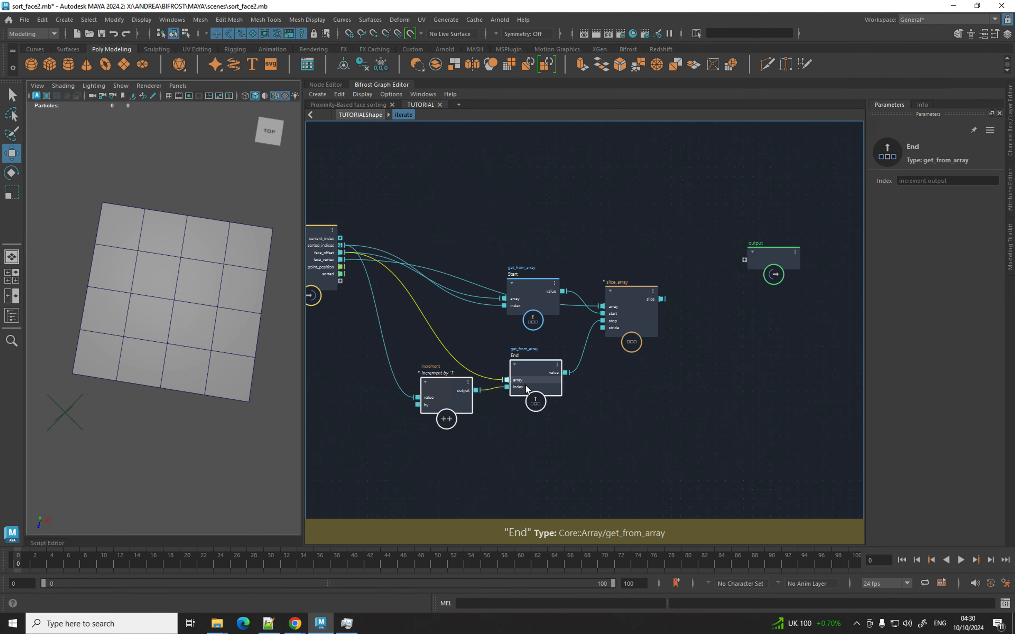
pyautogui.moveTo(532, 385); pyautogui.dragTo(532, 448)
pyautogui.moveTo(532, 321); pyautogui.dragTo(534, 379)
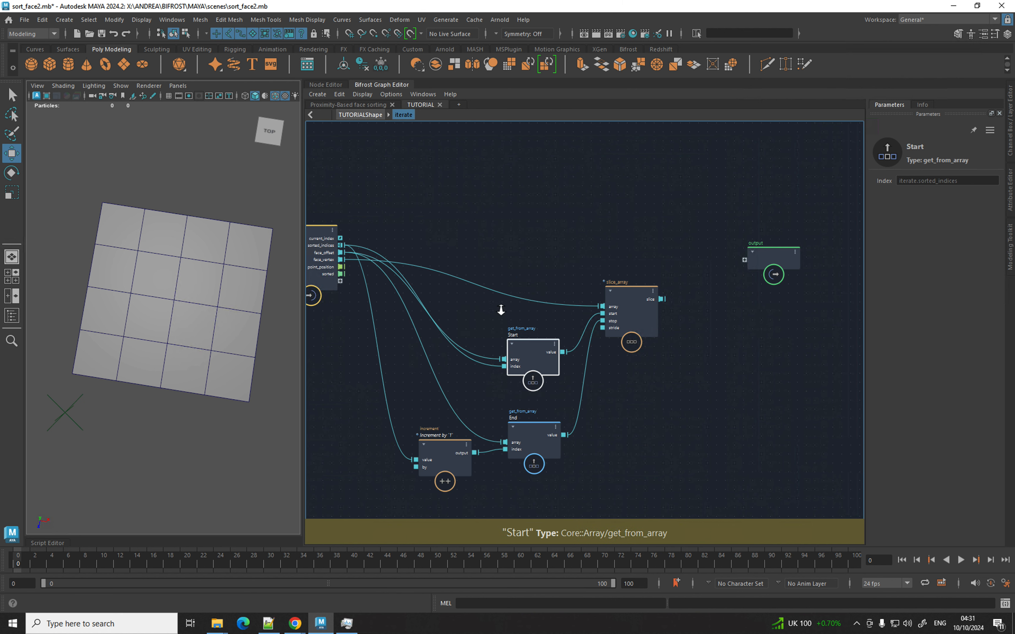
pyautogui.scroll(2, 494, 295)
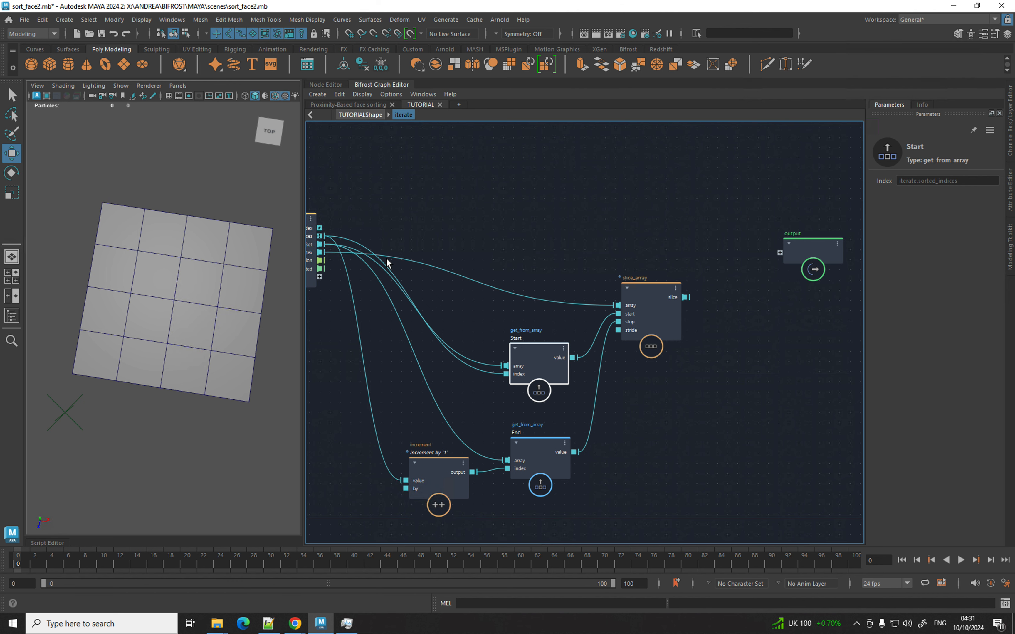
pyautogui.moveTo(386, 253); pyautogui.dragTo(444, 249, button='middle')
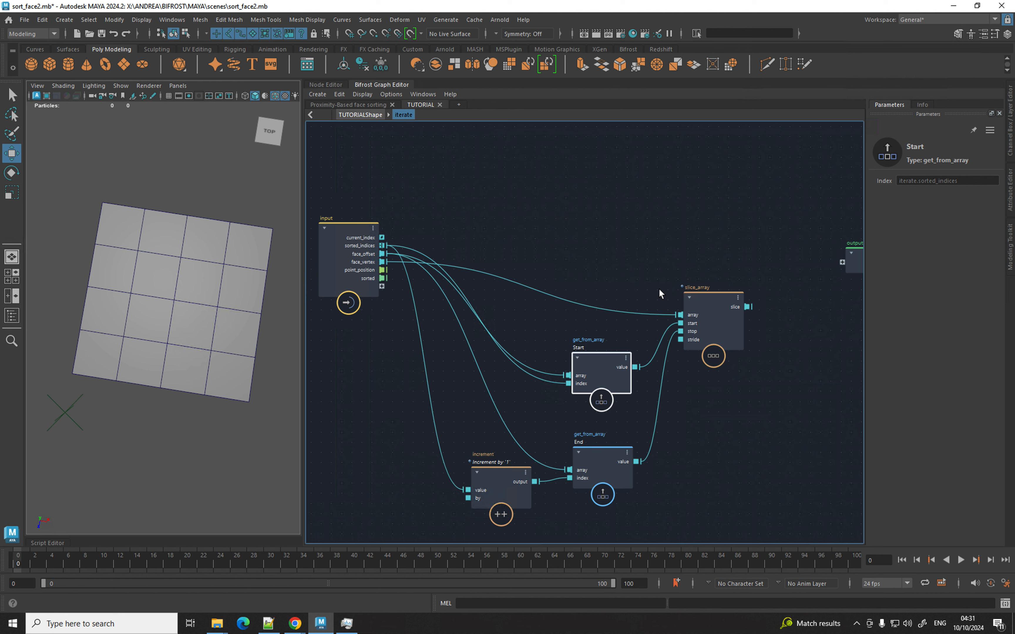
# Add a get_from_array node above slice_array and feed point_position into its array input.
pyautogui.click(658, 273)
pyautogui.press('Tab')
pyautogui.write('get')
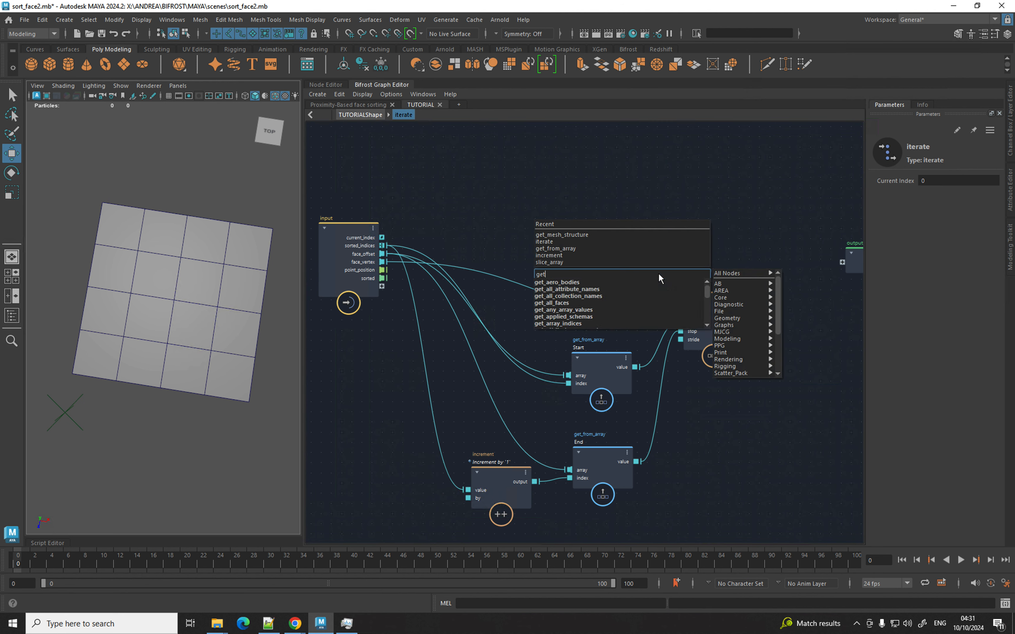
pyautogui.write('from')
pyautogui.press('Down')
pyautogui.press('Down')
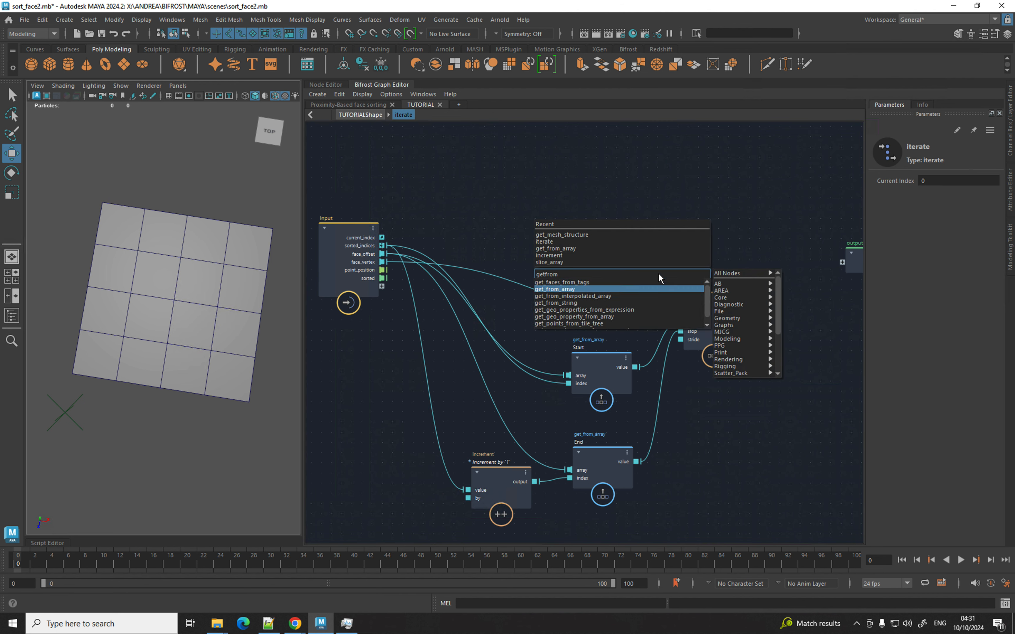
pyautogui.press('Return')
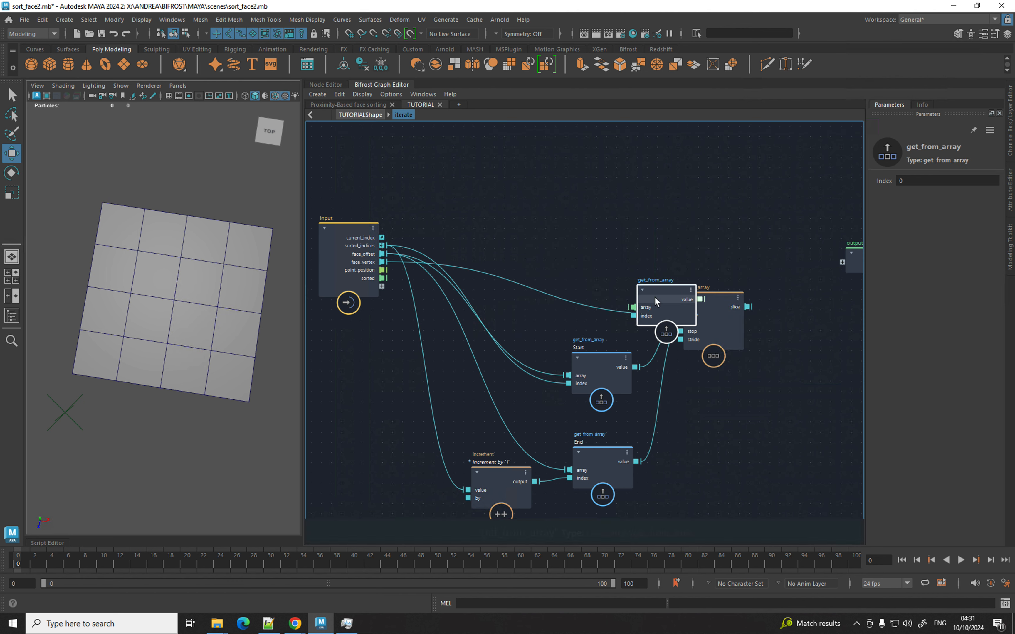
pyautogui.moveTo(655, 297); pyautogui.dragTo(654, 237)
pyautogui.moveTo(383, 271); pyautogui.dragTo(622, 239)
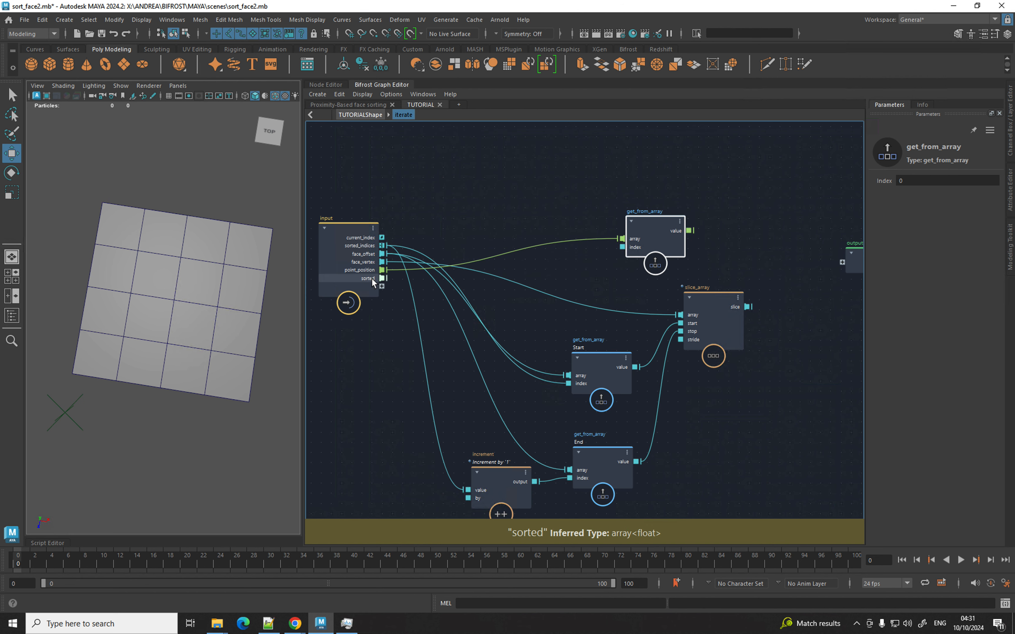
# Back in the parent graph, create a second get_from_array node near the sort nodes.
pyautogui.click(360, 115)
pyautogui.moveTo(635, 347); pyautogui.dragTo(694, 305)
pyautogui.keyDown('alt'); pyautogui.moveTo(599, 230); pyautogui.dragTo(746, 226, button='middle'); pyautogui.keyUp('alt')
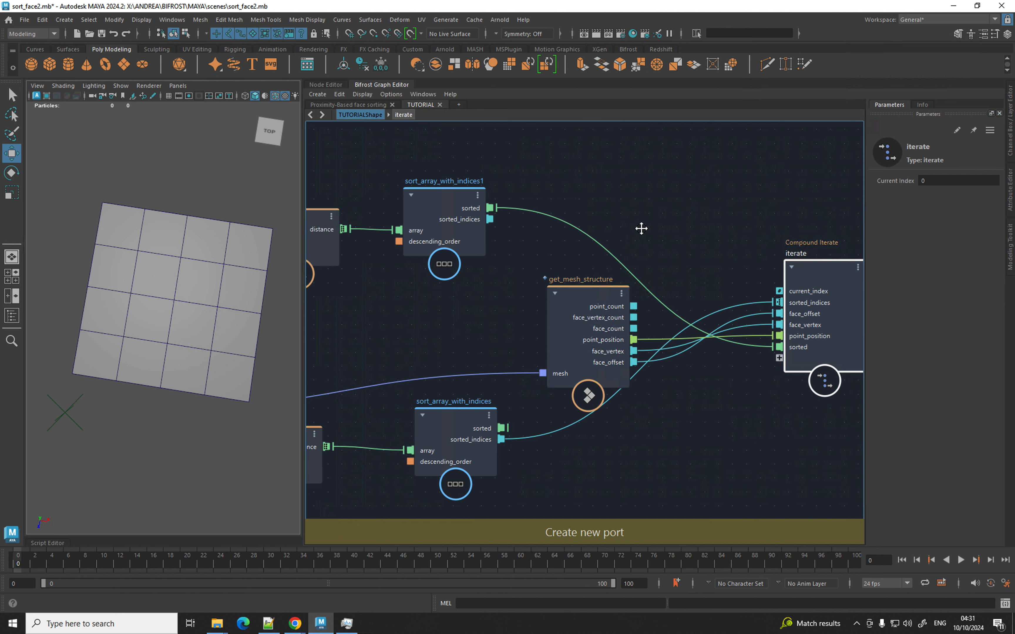
pyautogui.scroll(-3, 557, 206)
pyautogui.keyDown('alt'); pyautogui.moveTo(558, 206); pyautogui.dragTo(559, 260, button='middle'); pyautogui.keyUp('alt')
pyautogui.press('Tab')
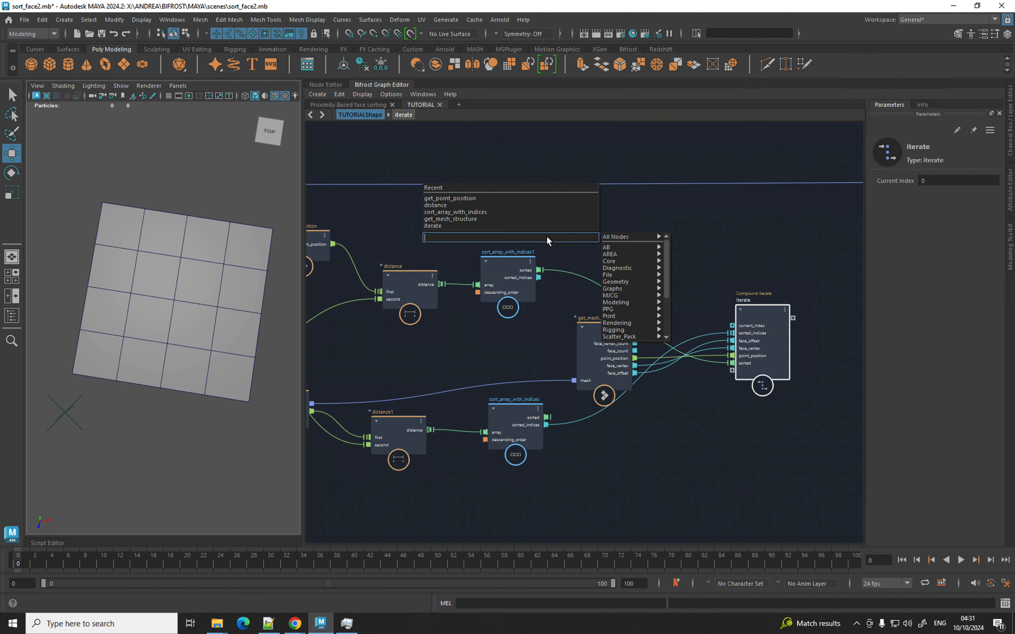
pyautogui.write('getfrom')
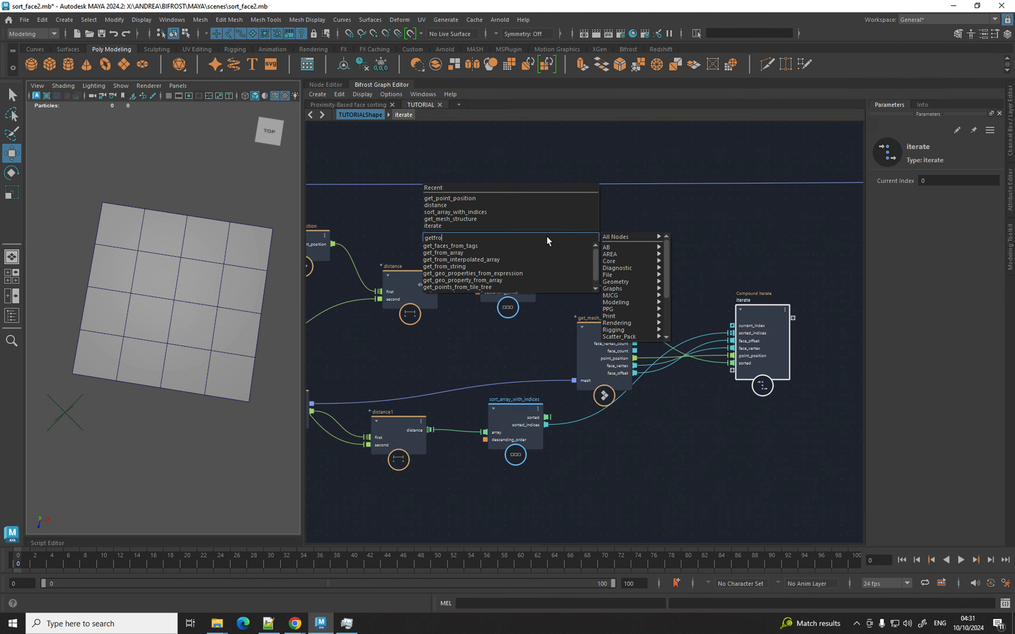
pyautogui.press('Down')
pyautogui.press('Down')
pyautogui.press('Return')
# Wire point_position to its array, sorted indices to its index, and its value into iterate.
pyautogui.moveTo(547, 240); pyautogui.dragTo(586, 211)
pyautogui.moveTo(332, 243); pyautogui.dragTo(563, 239)
pyautogui.moveTo(539, 279); pyautogui.dragTo(563, 247)
pyautogui.moveTo(626, 231); pyautogui.dragTo(732, 363)
# Inside the iterate compound, rename the input's sorted port to point_position_proximity.
pyautogui.doubleClick(751, 356)
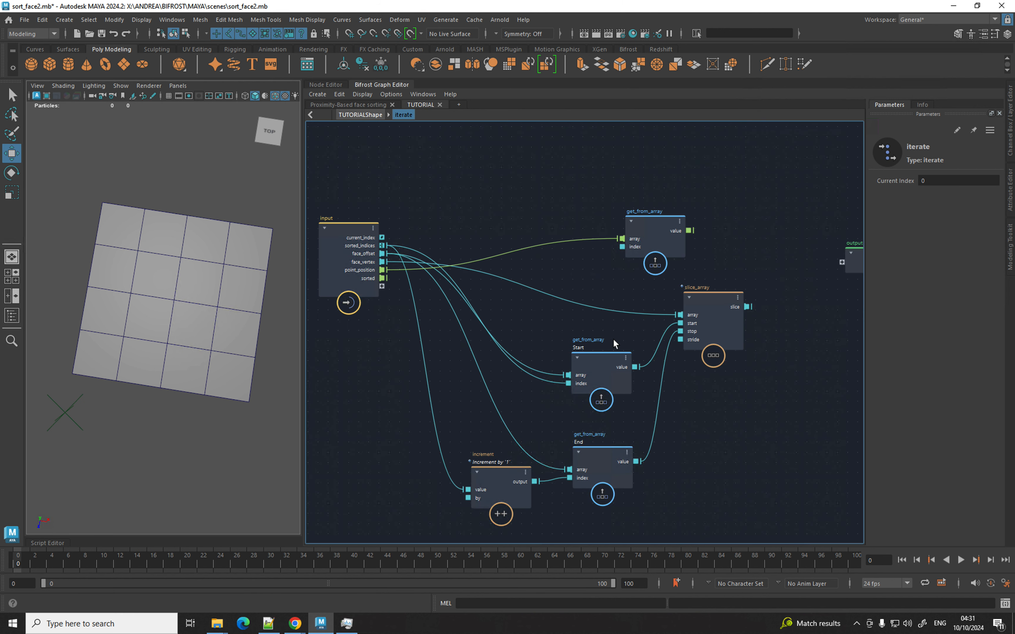
pyautogui.rightClick(364, 278)
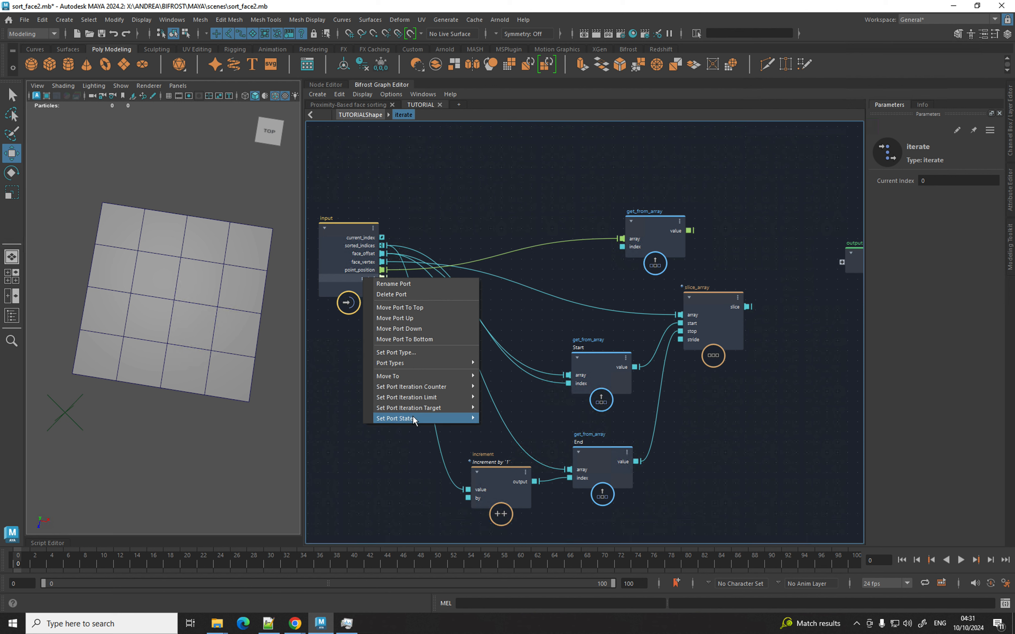
pyautogui.click(396, 283)
pyautogui.write('po')
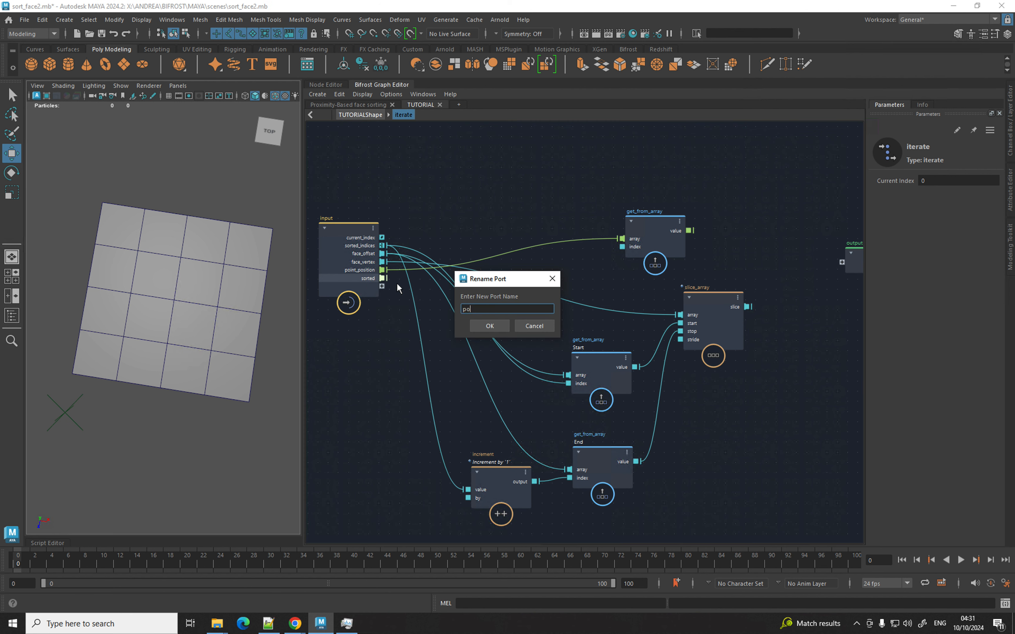
pyautogui.write('int_position_proximity')
pyautogui.press('Return')
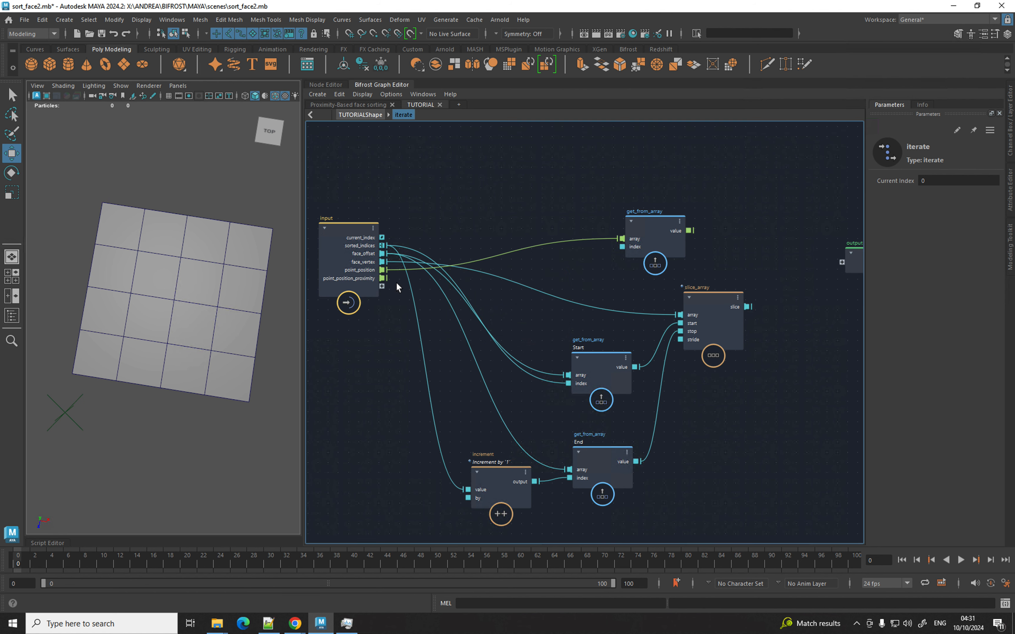
# Rearrange the nodes and feed slice_array's slice output into the upper get_from_array.
pyautogui.moveTo(571, 256); pyautogui.dragTo(513, 263, button='middle')
pyautogui.moveTo(624, 246); pyautogui.dragTo(702, 246)
pyautogui.moveTo(705, 293); pyautogui.dragTo(545, 293, button='middle')
pyautogui.moveTo(680, 268); pyautogui.dragTo(787, 268)
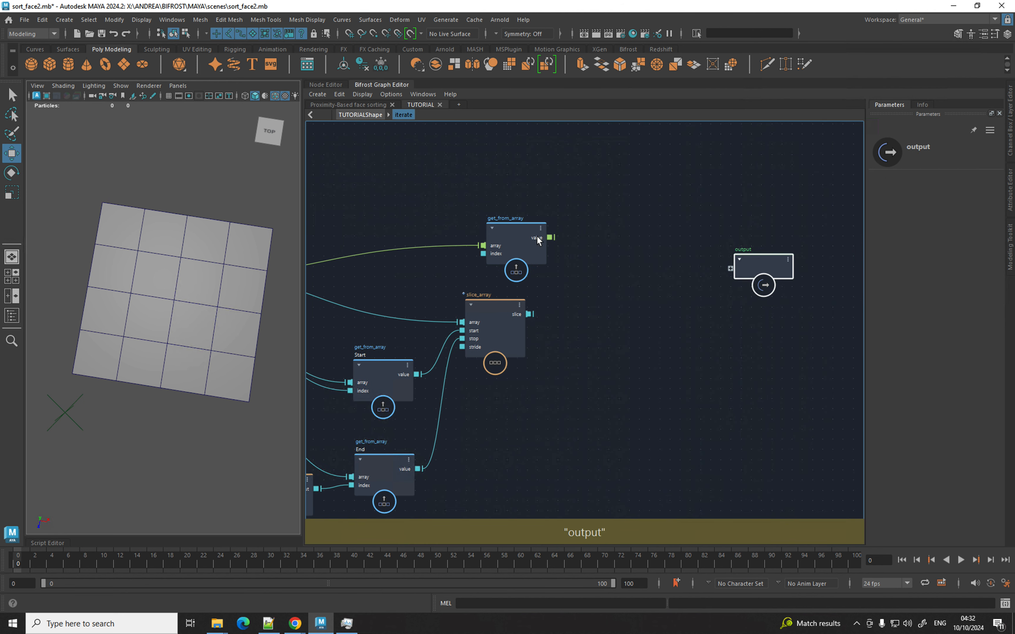
pyautogui.moveTo(537, 235); pyautogui.dragTo(604, 252)
pyautogui.moveTo(529, 314); pyautogui.dragTo(562, 272)
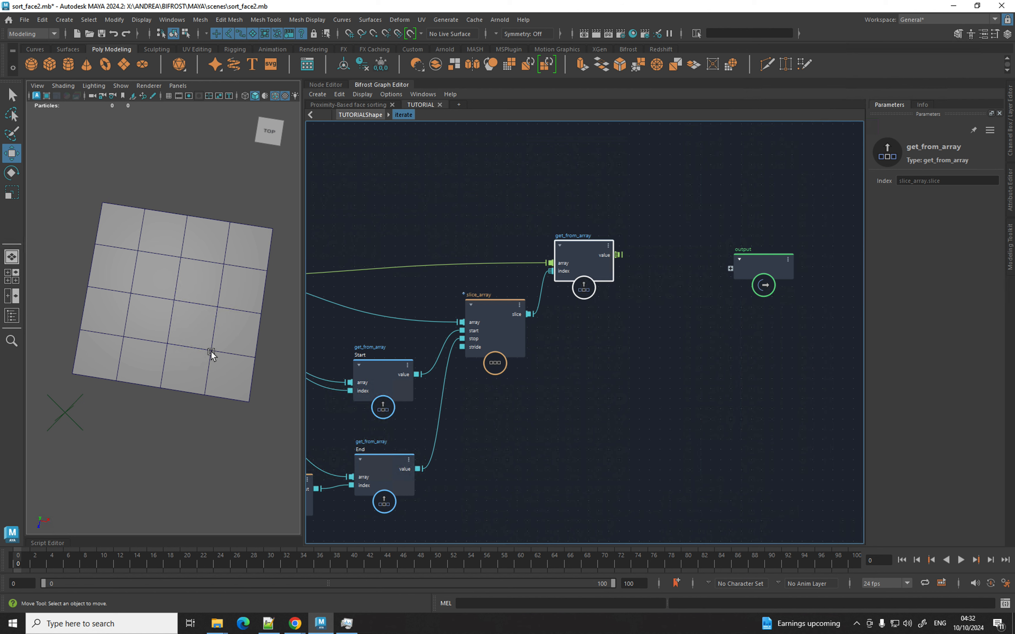
pyautogui.moveTo(573, 374); pyautogui.dragTo(489, 378, button='middle')
pyautogui.click(709, 287)
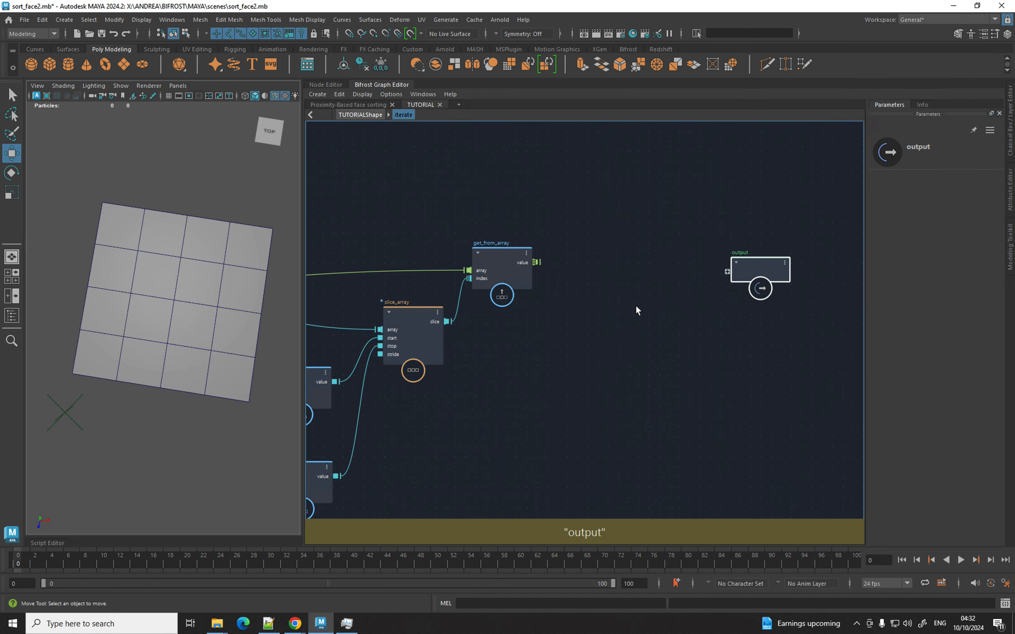
# Create a nested iterate node and delete its max_iterations port.
pyautogui.press('Tab')
pyautogui.write('ire')
pyautogui.press('BackSpace')
pyautogui.press('BackSpace')
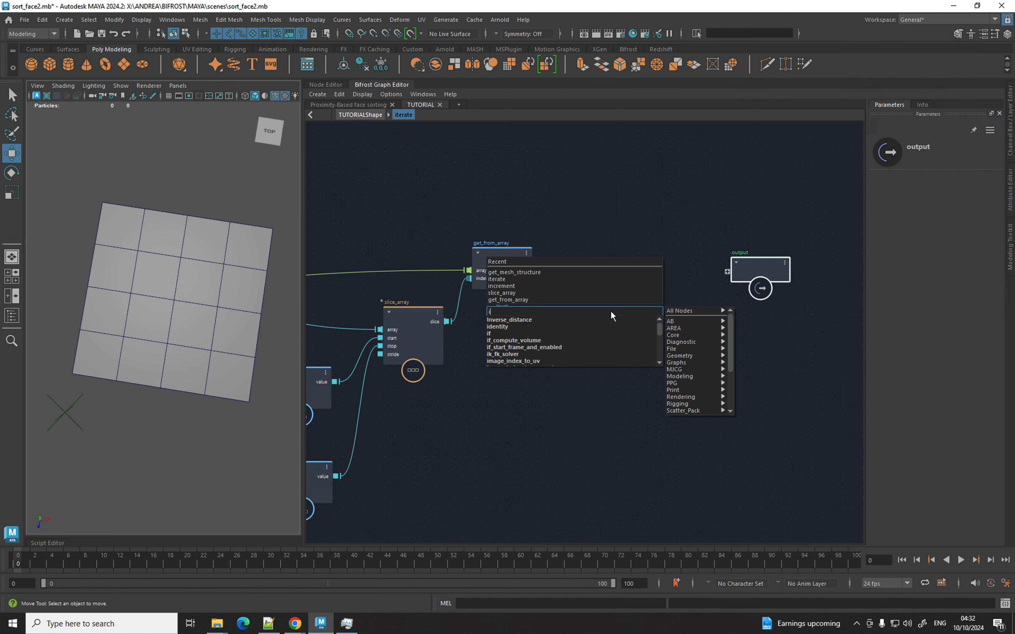
pyautogui.write('tera')
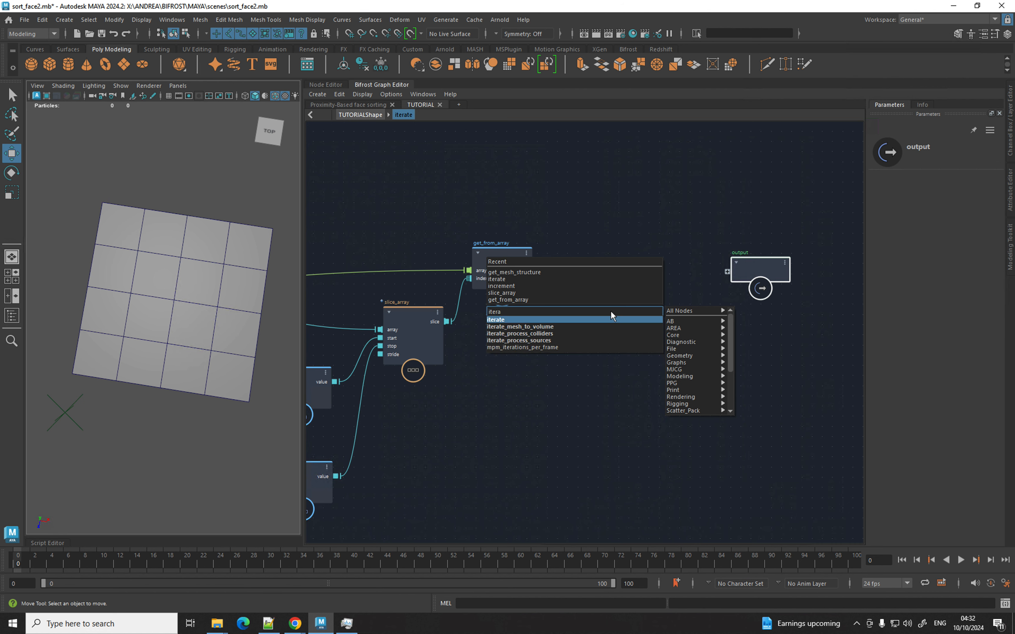
pyautogui.press('Return')
pyautogui.rightClick(607, 344)
pyautogui.click(640, 363)
# Connect get_from_array's value and point_position_proximity into the nested iterate.
pyautogui.moveTo(537, 262); pyautogui.dragTo(587, 353)
pyautogui.keyDown('alt'); pyautogui.moveTo(444, 373); pyautogui.dragTo(368, 345, button='middle'); pyautogui.keyUp('alt')
pyautogui.click(415, 315)
pyautogui.click(718, 384)
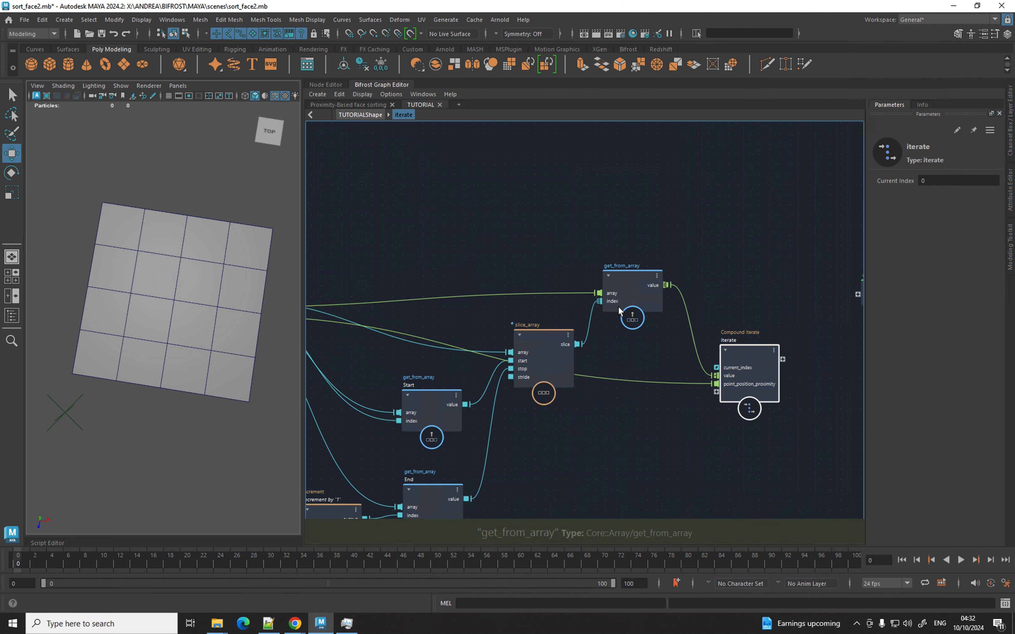
pyautogui.keyDown('alt'); pyautogui.moveTo(656, 279); pyautogui.dragTo(667, 280, button='right'); pyautogui.keyUp('alt')
pyautogui.keyDown('alt'); pyautogui.moveTo(452, 268); pyautogui.dragTo(380, 273, button='right'); pyautogui.keyUp('alt')
pyautogui.keyDown('alt'); pyautogui.moveTo(371, 275); pyautogui.dragTo(902, 211, button='middle'); pyautogui.keyUp('alt')
pyautogui.scroll(-1, 764, 213)
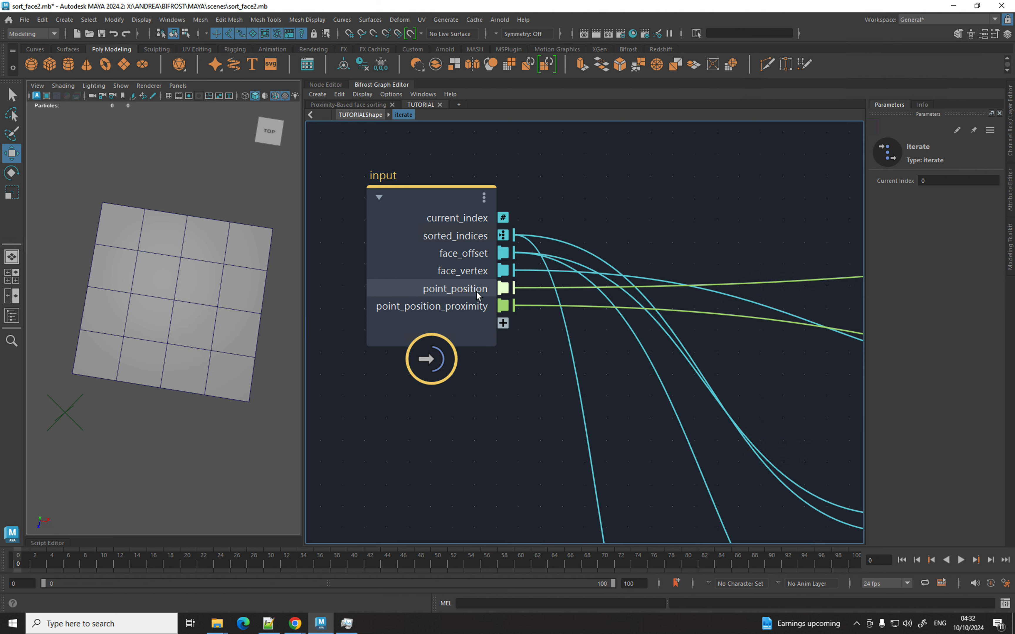
pyautogui.scroll(-2, 672, 232)
pyautogui.keyDown('alt'); pyautogui.moveTo(764, 228); pyautogui.dragTo(428, 234, button='middle'); pyautogui.keyUp('alt')
pyautogui.keyDown('alt'); pyautogui.moveTo(696, 278); pyautogui.dragTo(349, 281, button='middle'); pyautogui.keyUp('alt')
pyautogui.moveTo(645, 362); pyautogui.dragTo(645, 331)
# Enter the nested iterate and create a find_all_in_array node.
pyautogui.doubleClick(646, 335)
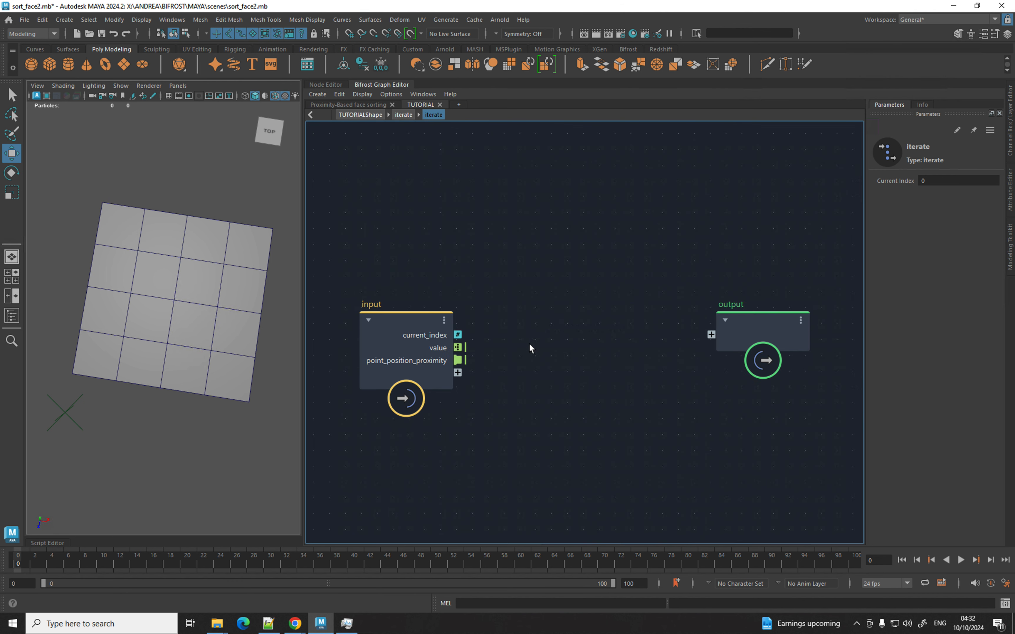
pyautogui.keyDown('alt'); pyautogui.moveTo(529, 343); pyautogui.dragTo(633, 328, button='middle'); pyautogui.keyUp('alt')
pyautogui.moveTo(531, 323); pyautogui.dragTo(434, 273)
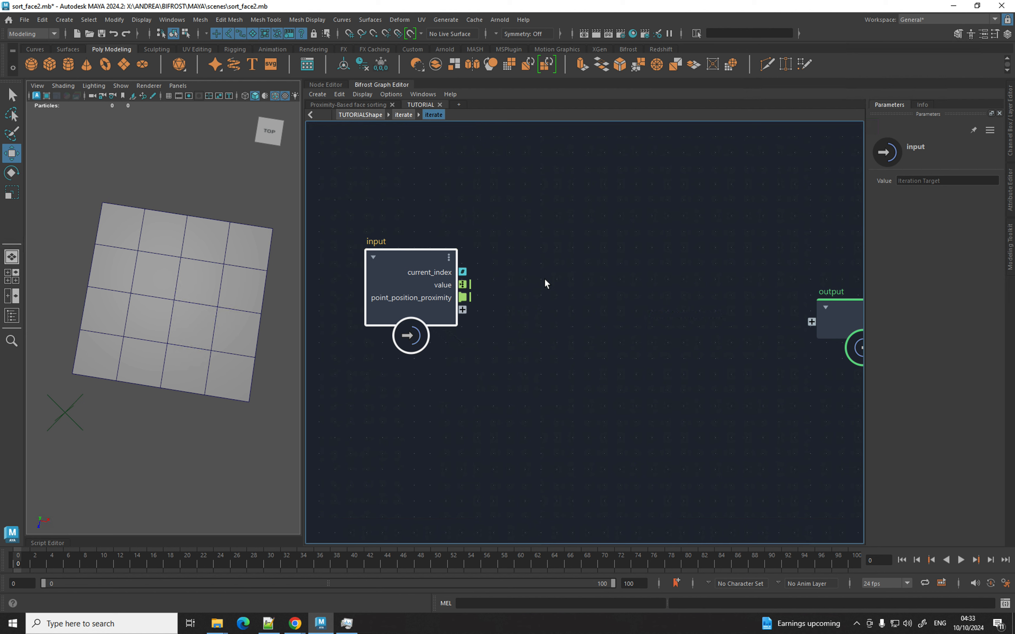
pyautogui.press('Tab')
pyautogui.write('find')
pyautogui.press('Down')
pyautogui.press('Return')
# Wire the incoming value to find_all_in_array's value and point_position_proximity to its array.
pyautogui.moveTo(549, 306); pyautogui.dragTo(615, 272)
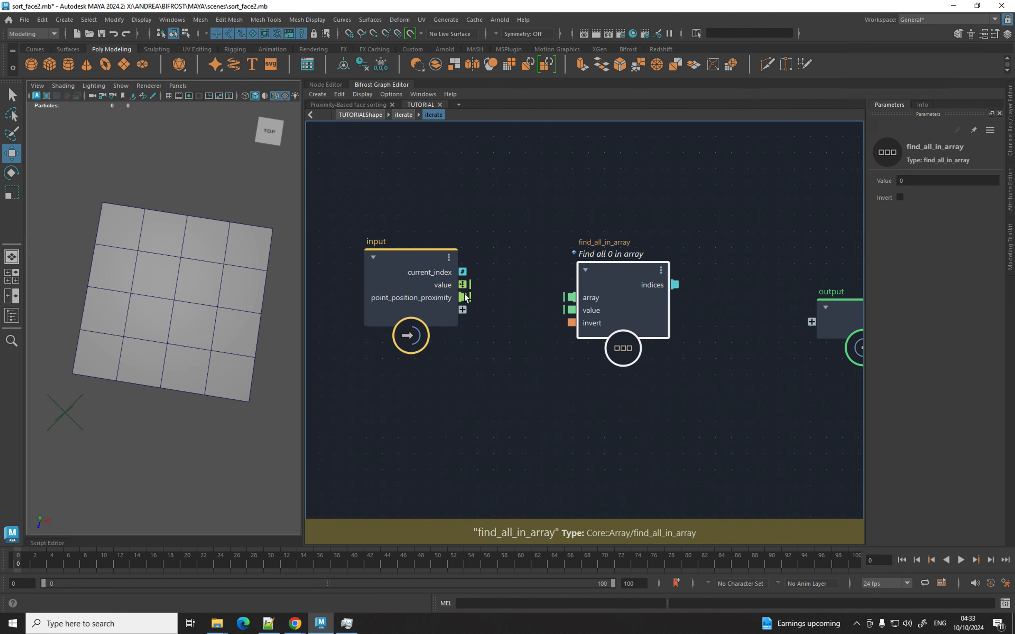
pyautogui.moveTo(463, 285); pyautogui.dragTo(576, 307)
pyautogui.moveTo(473, 298); pyautogui.dragTo(583, 302)
pyautogui.click(471, 298)
pyautogui.moveTo(471, 299); pyautogui.dragTo(575, 297)
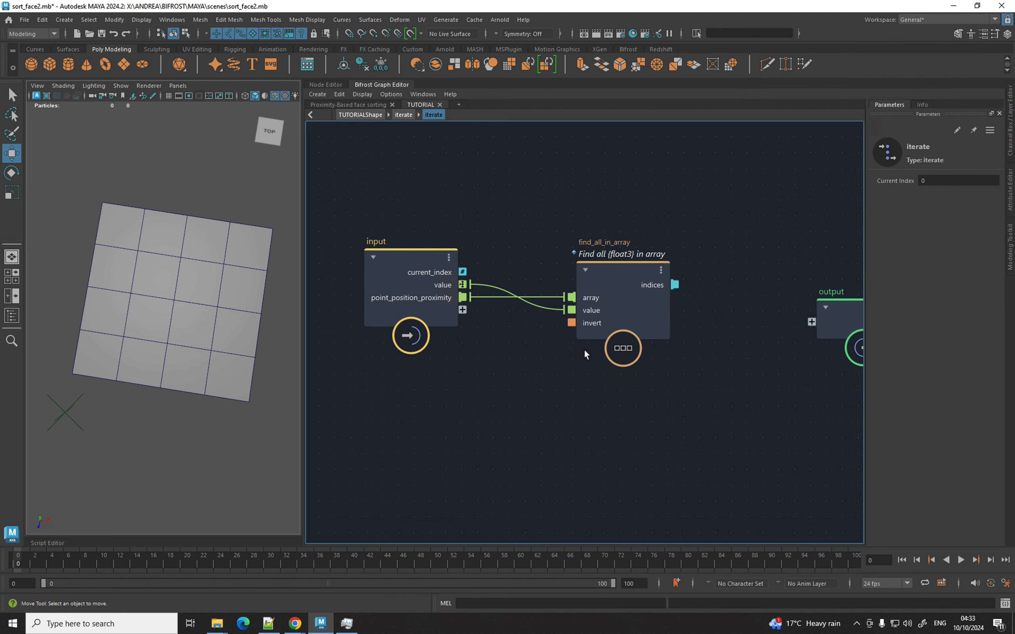
pyautogui.moveTo(447, 299); pyautogui.dragTo(393, 247)
pyautogui.moveTo(596, 319); pyautogui.dragTo(567, 442)
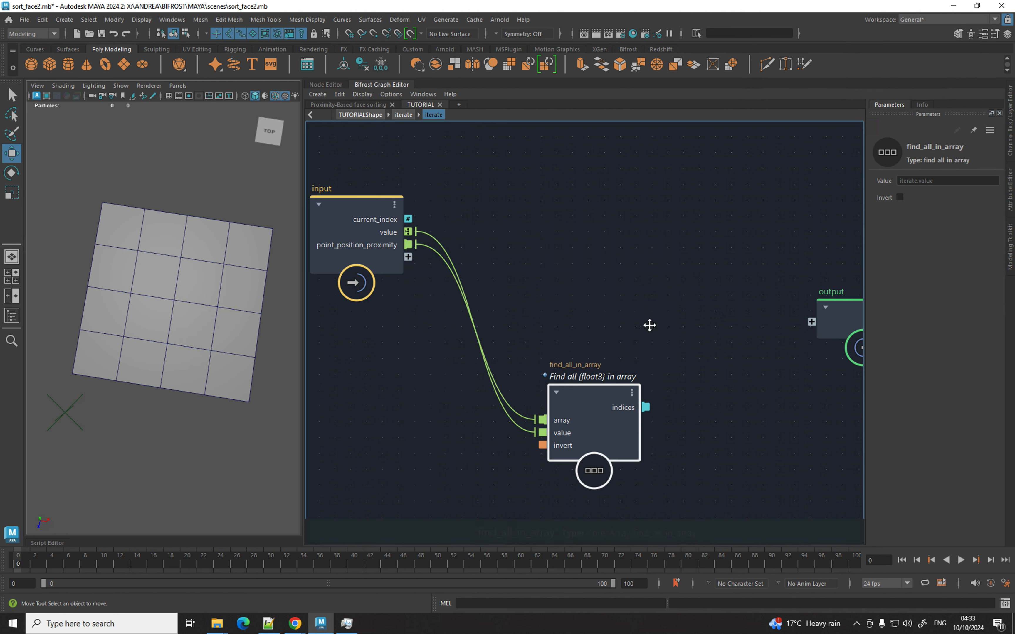
pyautogui.keyDown('alt'); pyautogui.moveTo(680, 322); pyautogui.dragTo(560, 325, button='middle'); pyautogui.keyUp('alt')
pyautogui.moveTo(700, 318); pyautogui.dragTo(778, 279)
pyautogui.keyDown('alt'); pyautogui.moveTo(598, 281); pyautogui.dragTo(651, 267, button='middle'); pyautogui.keyUp('alt')
# Create a build_array node and a to_unsigned_int node beside find_all_in_array.
pyautogui.press('Tab')
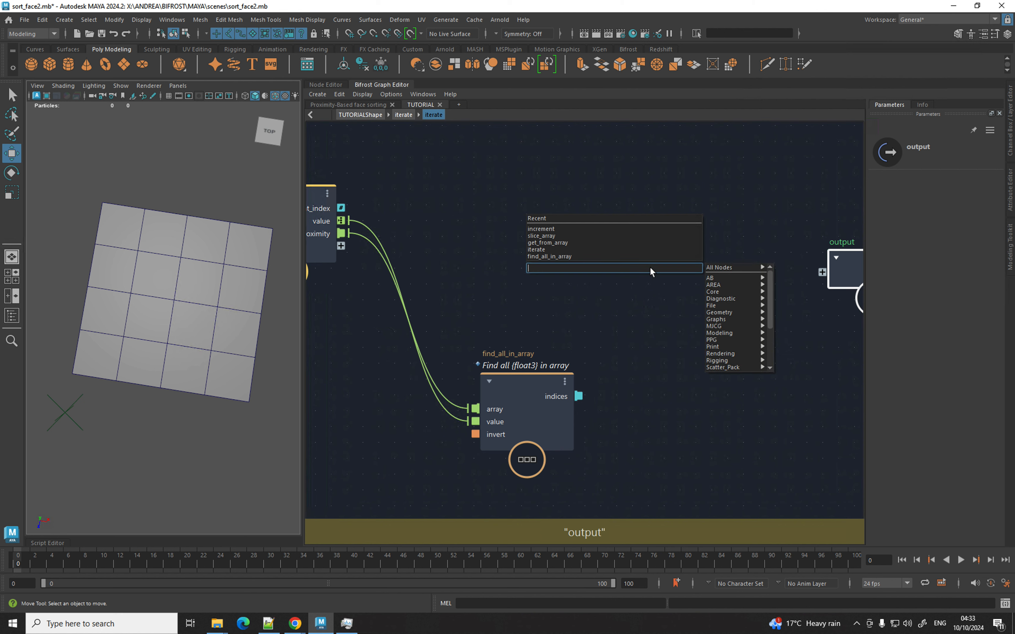
pyautogui.write('build')
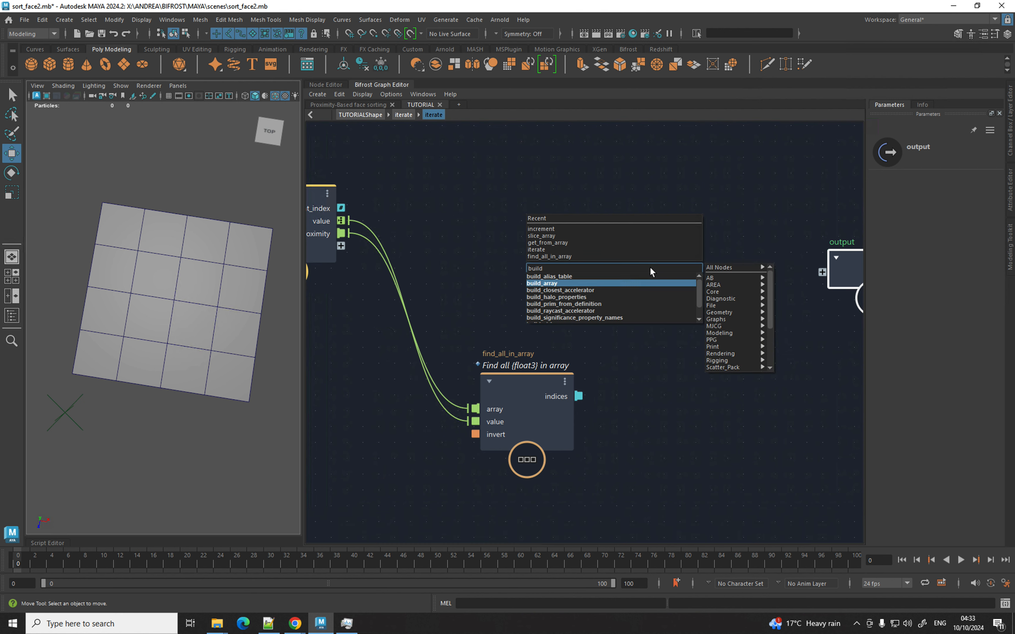
pyautogui.press('Return')
pyautogui.moveTo(671, 289); pyautogui.dragTo(715, 258)
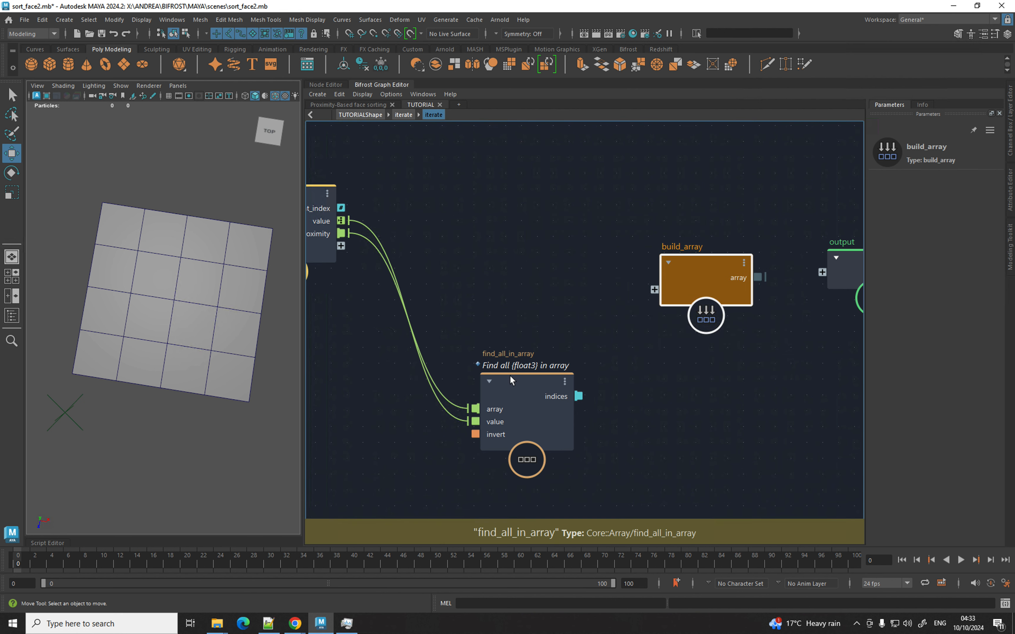
pyautogui.moveTo(510, 375); pyautogui.dragTo(467, 372)
pyautogui.press('Tab')
pyautogui.write('tou')
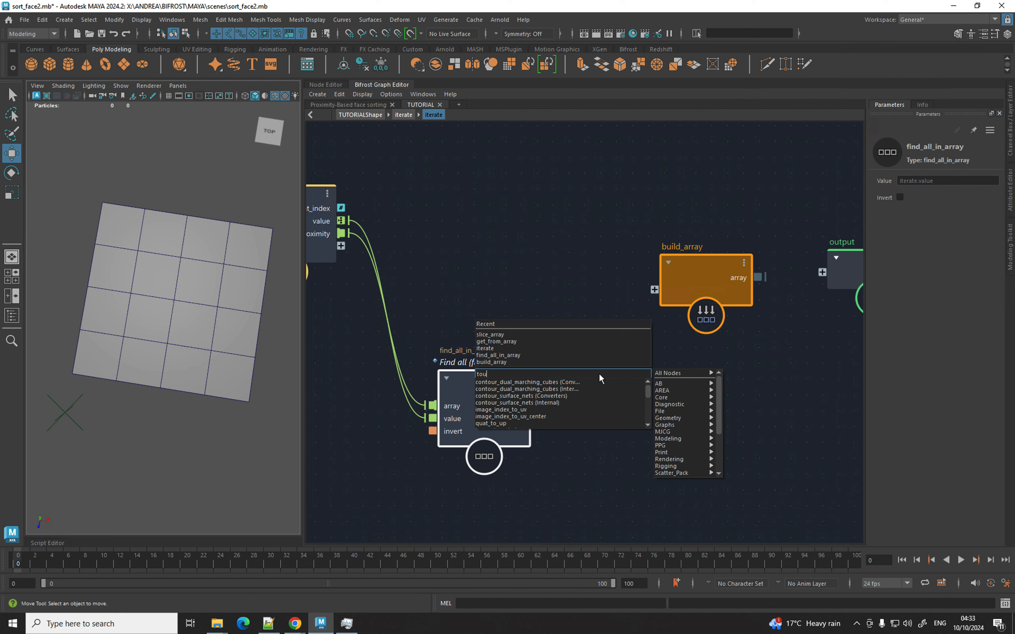
pyautogui.write('nsgined')
pyautogui.press('BackSpace')
pyautogui.press('BackSpace')
pyautogui.press('BackSpace')
pyautogui.press('BackSpace')
pyautogui.press('BackSpace')
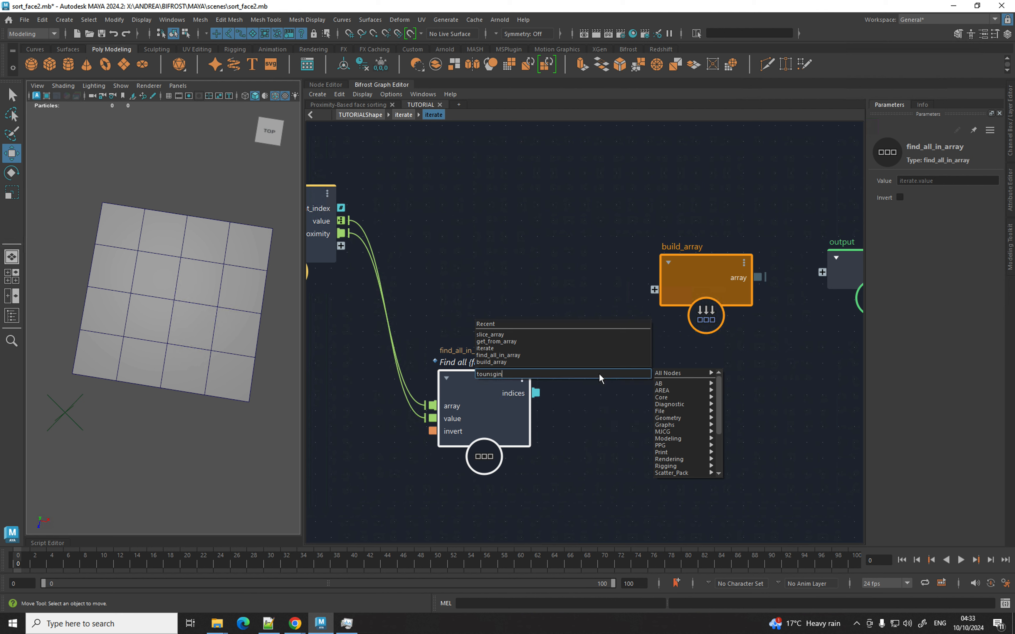
pyautogui.press('Down')
pyautogui.press('Down')
pyautogui.press('Down')
pyautogui.press('Down')
pyautogui.press('Down')
pyautogui.press('Down')
pyautogui.press('Down')
pyautogui.press('Down')
pyautogui.press('Down')
pyautogui.press('Down')
pyautogui.press('Down')
pyautogui.press('Down')
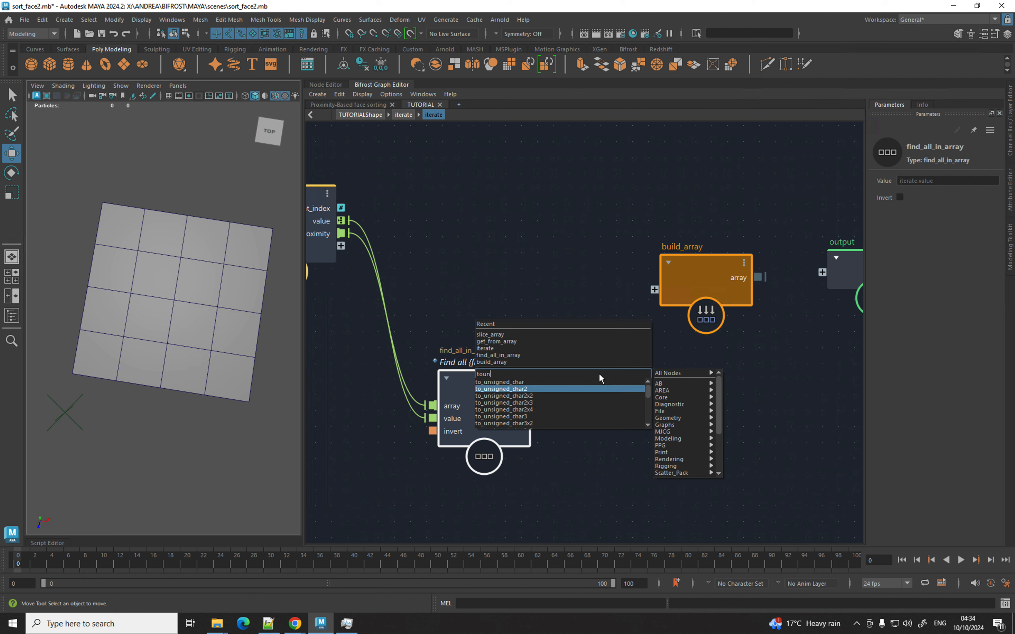
pyautogui.press('Down')
pyautogui.press('Down')
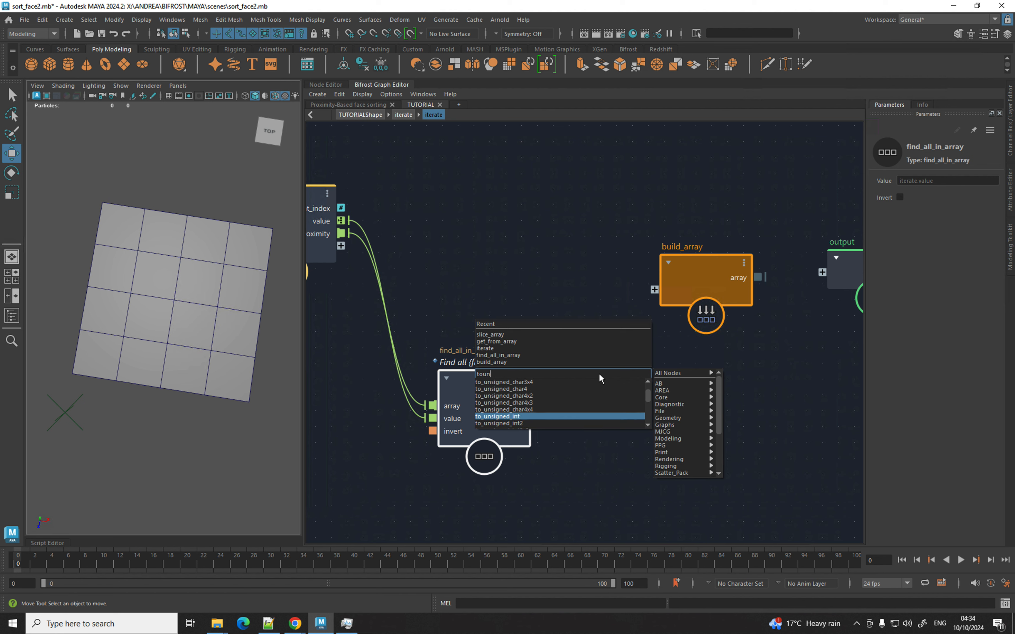
pyautogui.press('Return')
# Wire indices into to_unsigned_int, unsigned_int into build_array, and build_array's array to the output.
pyautogui.moveTo(536, 393); pyautogui.dragTo(559, 426)
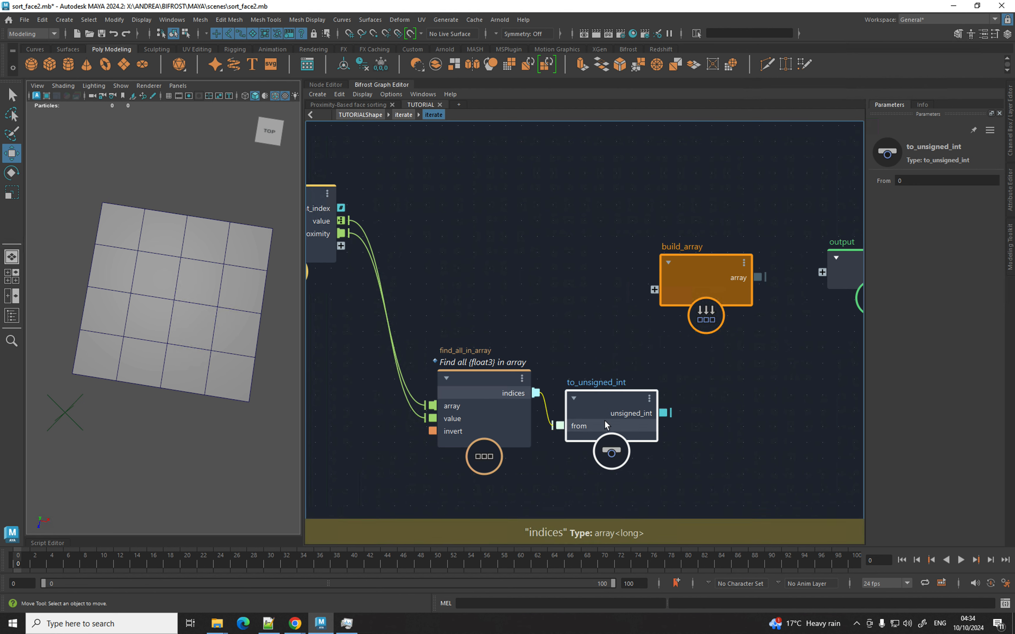
pyautogui.moveTo(663, 413); pyautogui.dragTo(661, 309)
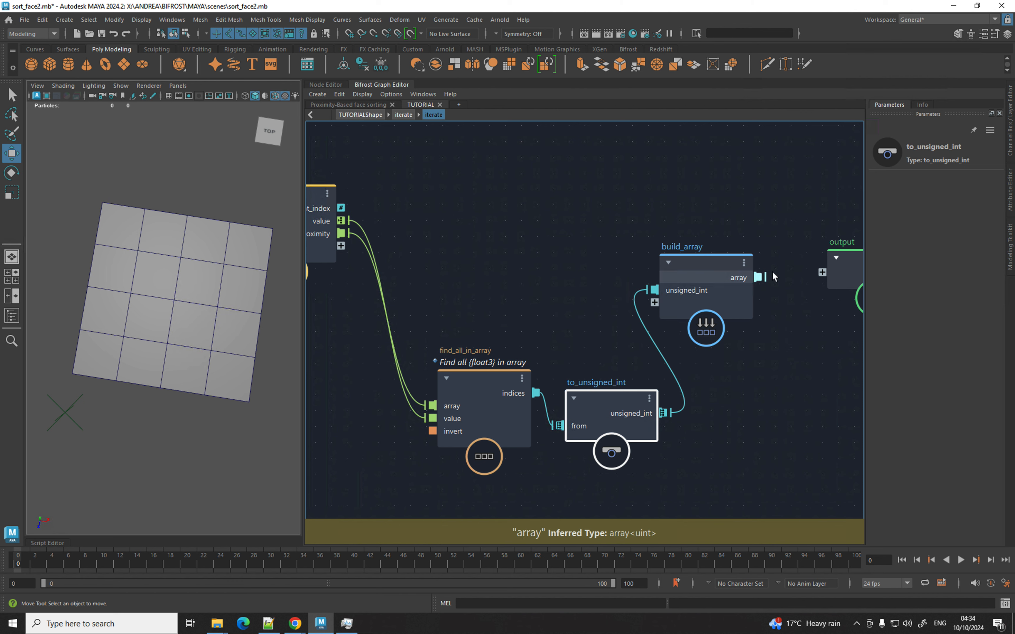
pyautogui.moveTo(764, 277); pyautogui.dragTo(832, 273)
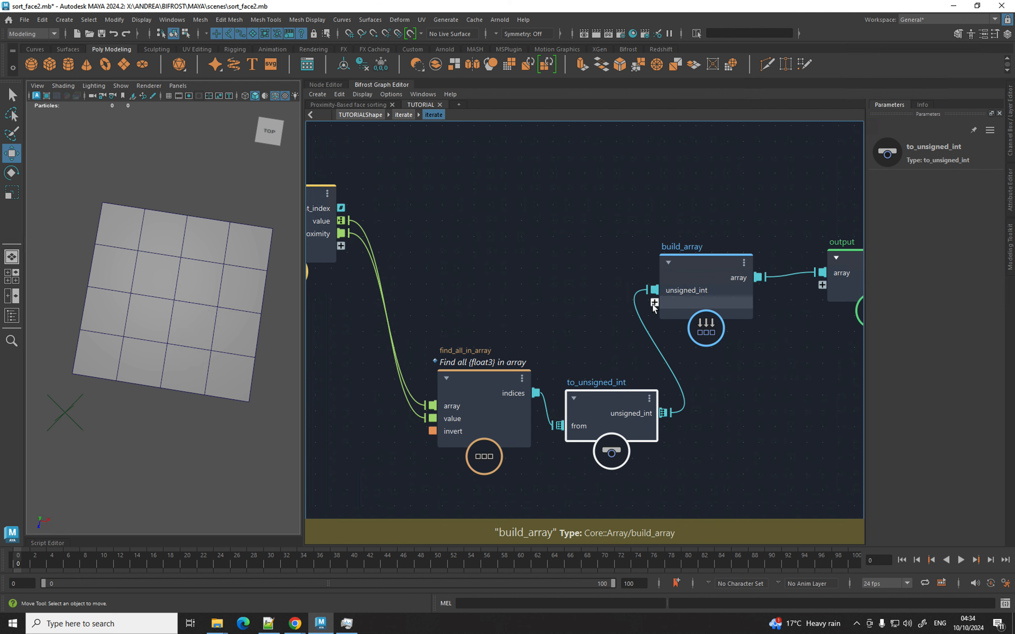
pyautogui.moveTo(653, 302); pyautogui.dragTo(331, 243)
pyautogui.moveTo(646, 293); pyautogui.dragTo(668, 311)
pyautogui.moveTo(694, 304); pyautogui.dragTo(699, 250)
pyautogui.keyDown('alt'); pyautogui.moveTo(703, 300); pyautogui.dragTo(851, 315, button='middle'); pyautogui.keyUp('alt')
# Change the port state of the input node's new port.
pyautogui.rightClick(467, 263)
pyautogui.moveTo(520, 402)
pyautogui.click(601, 405)
# Rename the output node's array port to face_vertex_out.
pyautogui.keyDown('alt'); pyautogui.moveTo(929, 304); pyautogui.dragTo(658, 291, button='middle'); pyautogui.keyUp('alt')
pyautogui.rightClick(725, 286)
pyautogui.click(753, 293)
pyautogui.write('face')
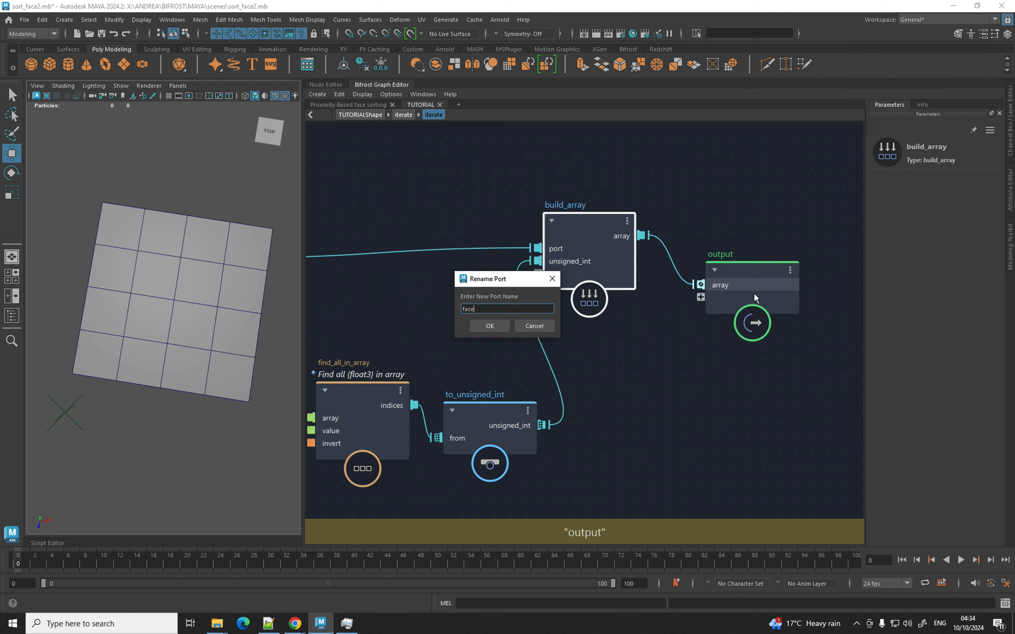
pyautogui.write('_vertex_')
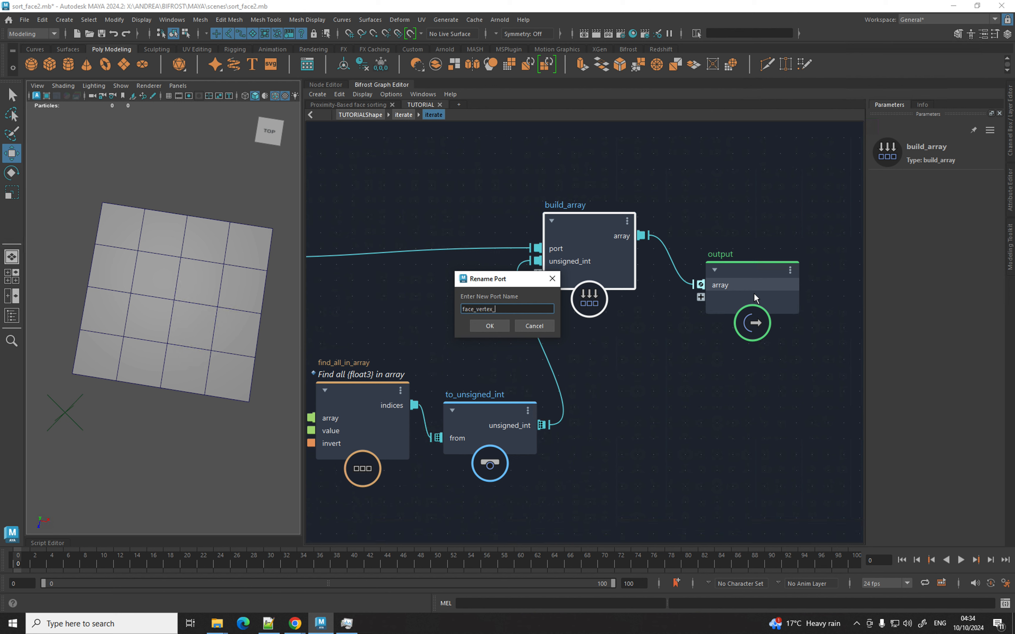
pyautogui.write('out')
pyautogui.press('Return')
# Rename the input node's port to face_vertex_build.
pyautogui.moveTo(393, 320); pyautogui.dragTo(557, 304, button='middle')
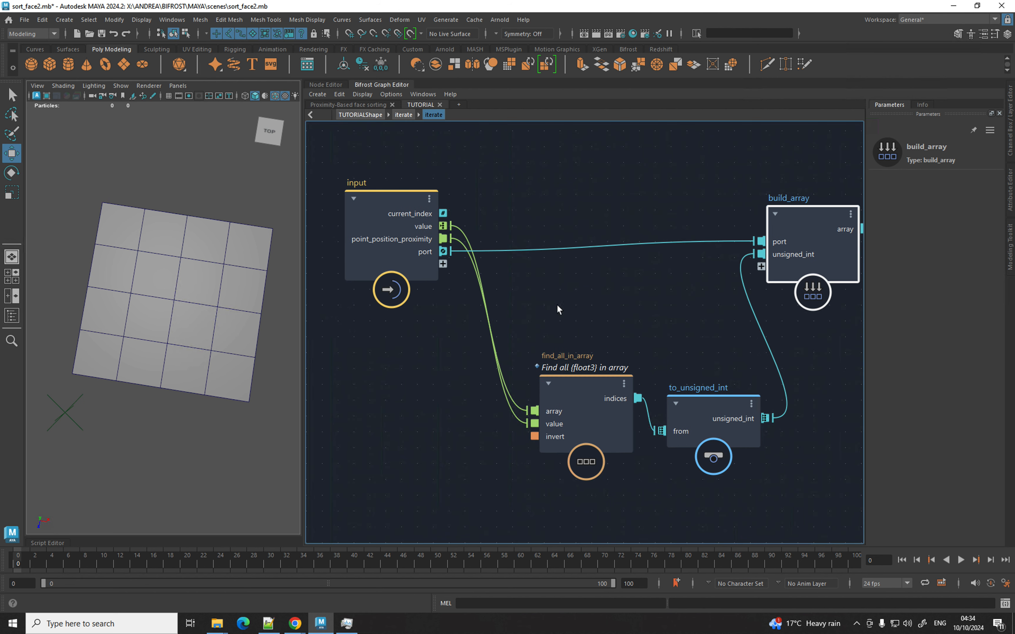
pyautogui.rightClick(427, 253)
pyautogui.click(436, 259)
pyautogui.write('fa')
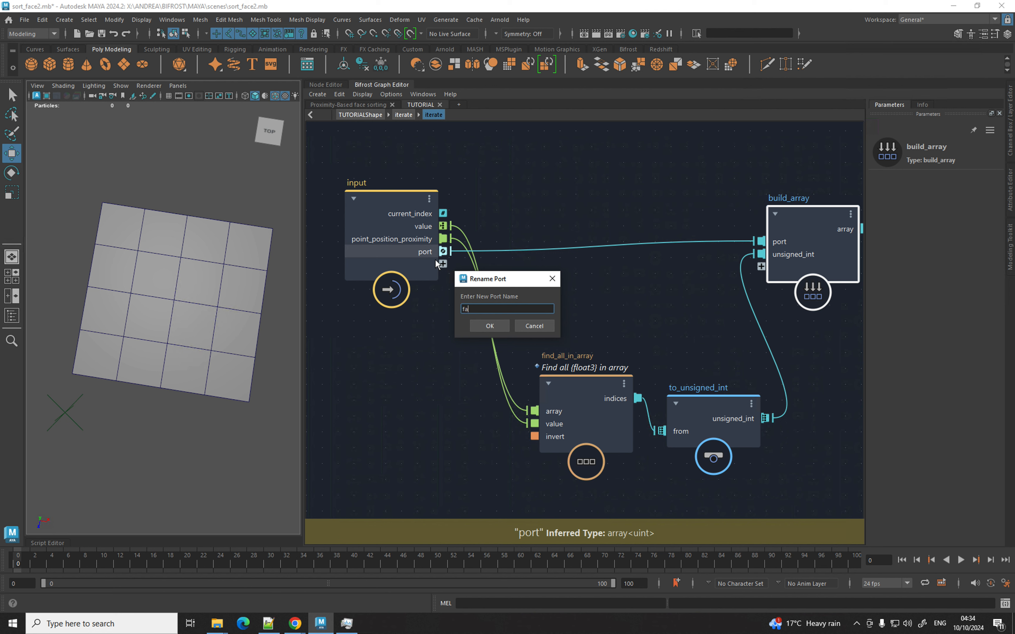
pyautogui.write('ce_vertex')
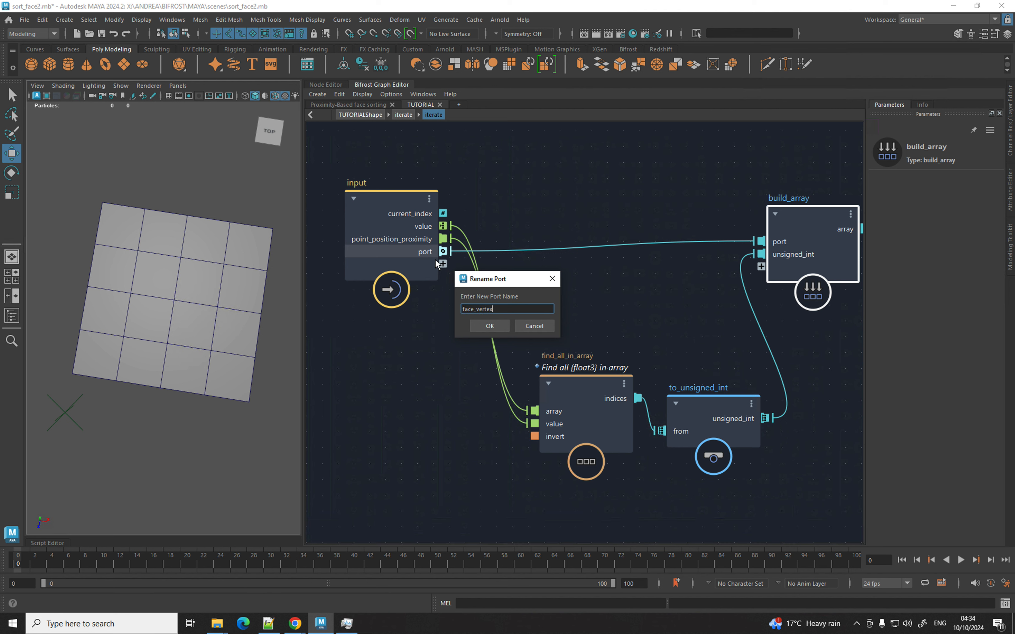
pyautogui.write('_build')
pyautogui.press('Return')
# In the parent graph, add build_array gathering iterate's face_vertex_out and feeding the output.
pyautogui.click(396, 114)
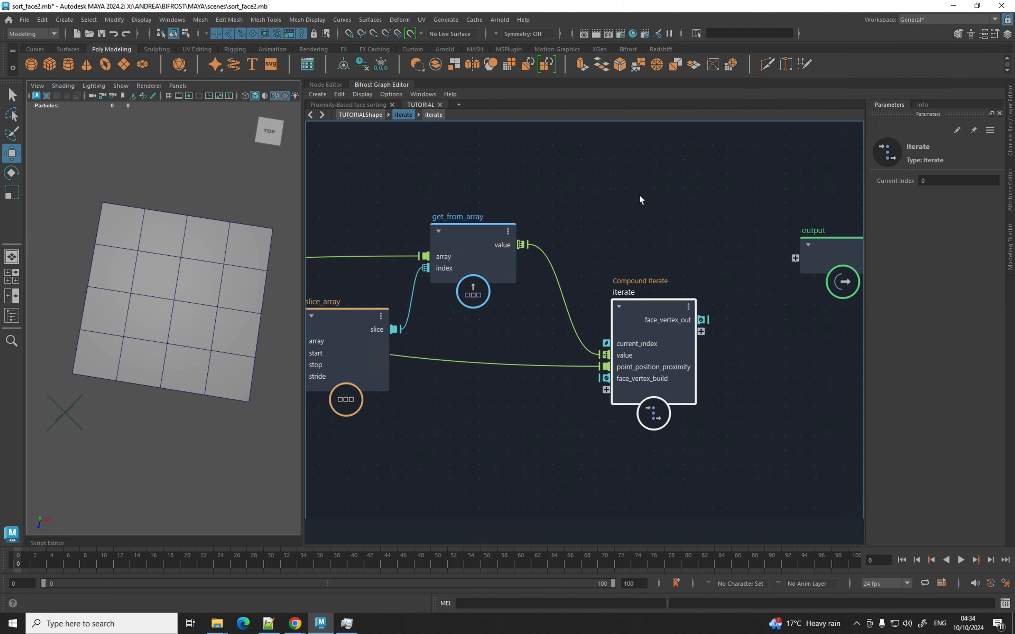
pyautogui.moveTo(542, 278); pyautogui.dragTo(778, 280)
pyautogui.press('Tab')
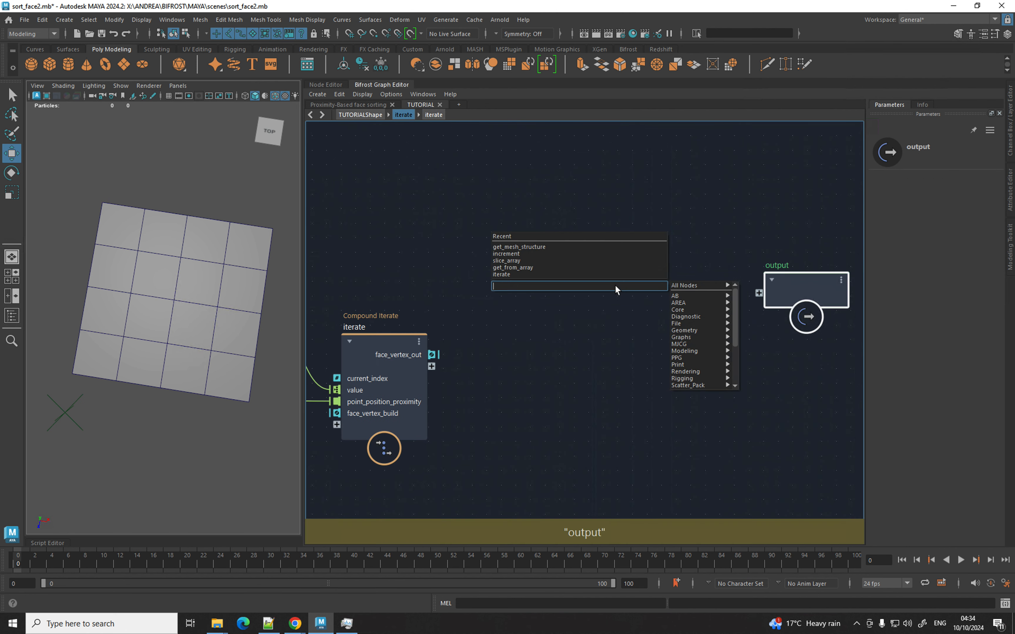
pyautogui.write('build')
pyautogui.press('Down')
pyautogui.press('Down')
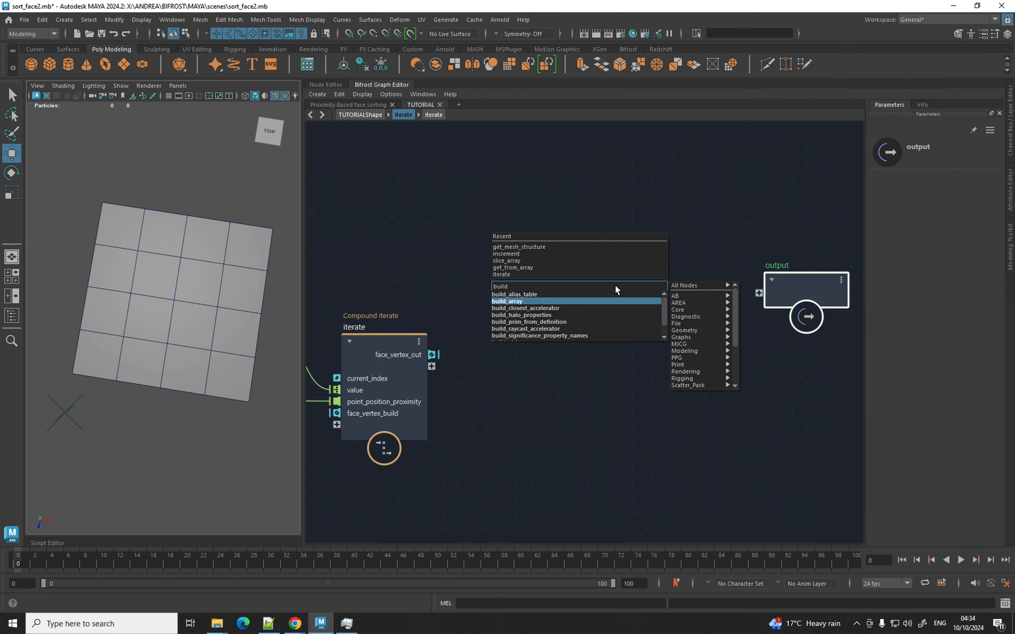
pyautogui.press('Return')
pyautogui.moveTo(431, 356); pyautogui.dragTo(587, 333)
pyautogui.moveTo(674, 322); pyautogui.dragTo(761, 294)
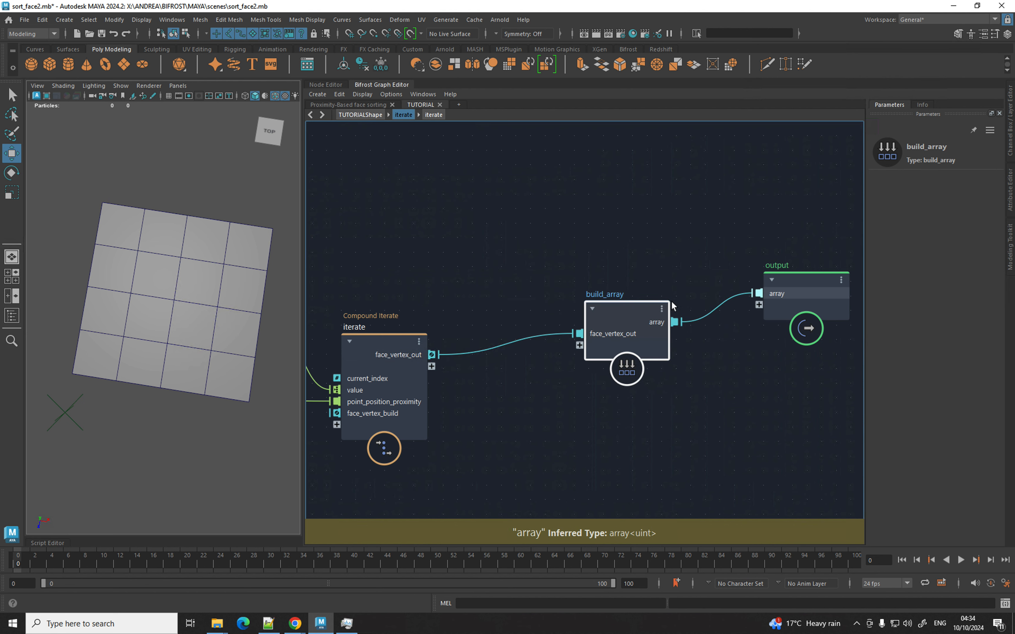
pyautogui.moveTo(495, 285); pyautogui.dragTo(528, 338, button='middle')
pyautogui.moveTo(659, 356); pyautogui.dragTo(666, 285)
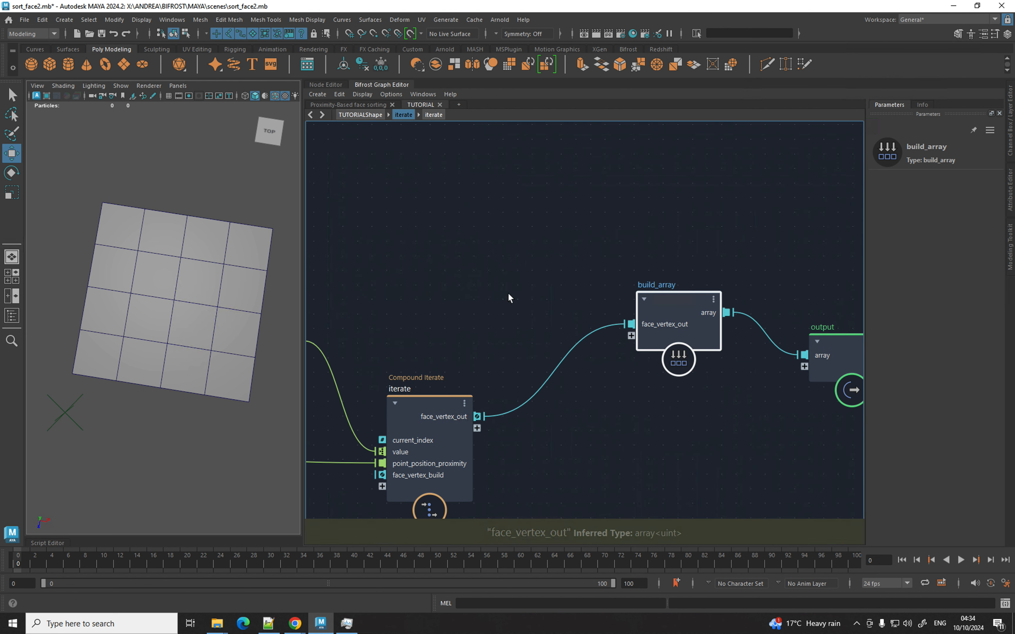
# Add an input1 node whose new port feeds build_array.
pyautogui.press('Tab')
pyautogui.write('input')
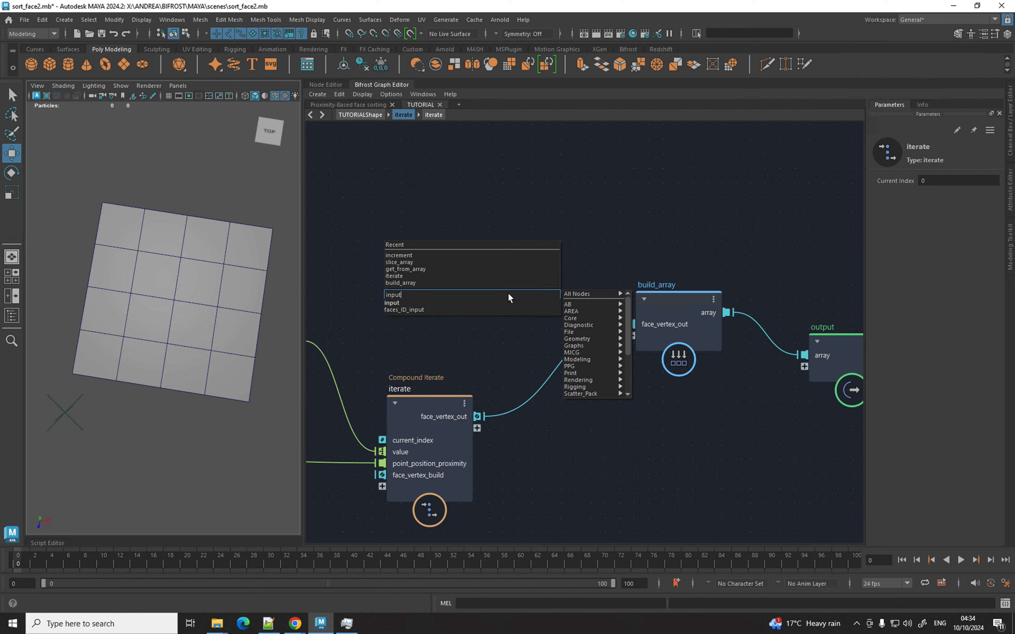
pyautogui.press('Return')
pyautogui.moveTo(481, 328); pyautogui.dragTo(458, 315)
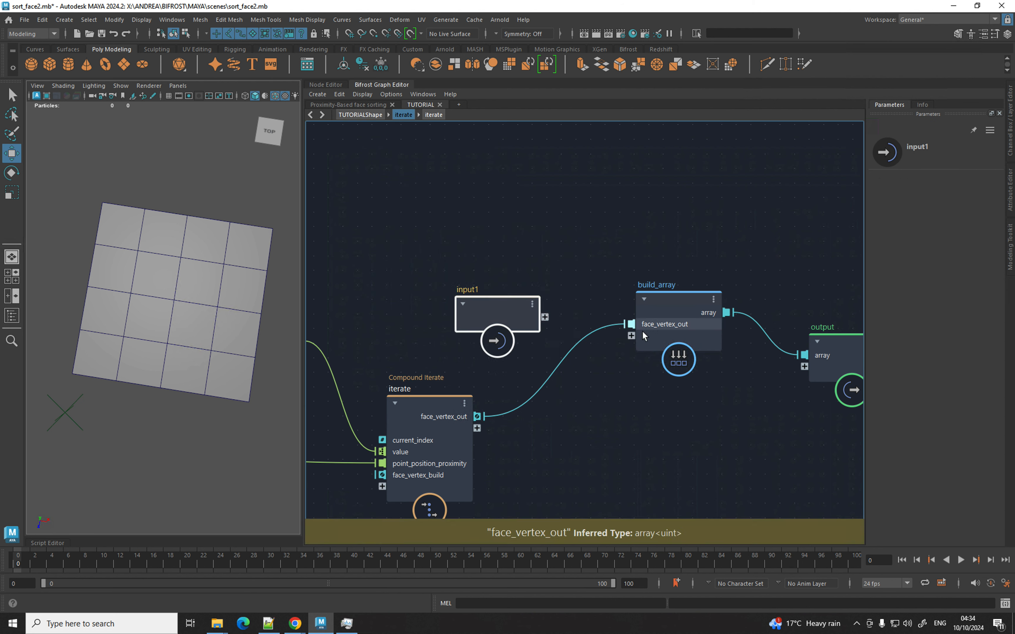
pyautogui.moveTo(631, 336); pyautogui.dragTo(524, 359)
pyautogui.moveTo(477, 416); pyautogui.dragTo(635, 343)
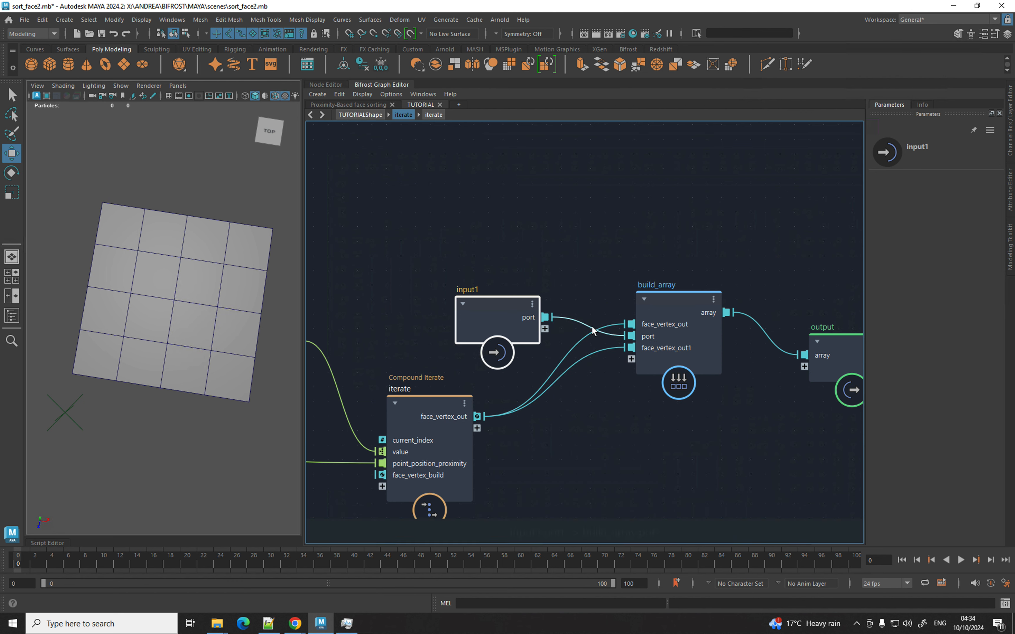
pyautogui.moveTo(529, 318); pyautogui.dragTo(470, 311)
# Set input1's port state to Array and tidy the output node's position.
pyautogui.rightClick(470, 311)
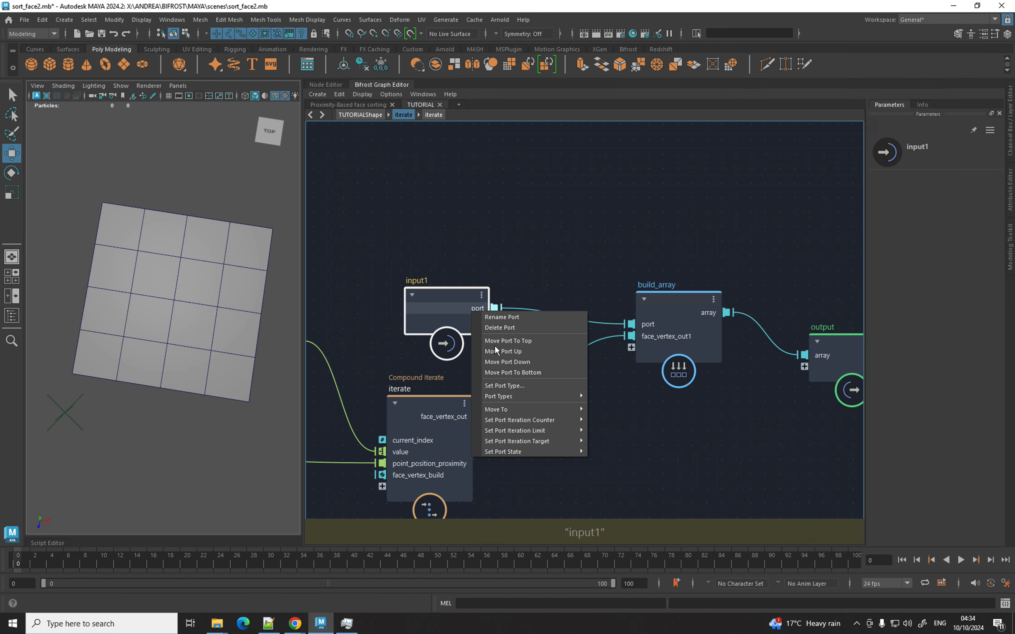
pyautogui.moveTo(531, 452)
pyautogui.click(606, 453)
pyautogui.keyDown('alt'); pyautogui.moveTo(751, 420); pyautogui.dragTo(597, 420, button='middle'); pyautogui.keyUp('alt')
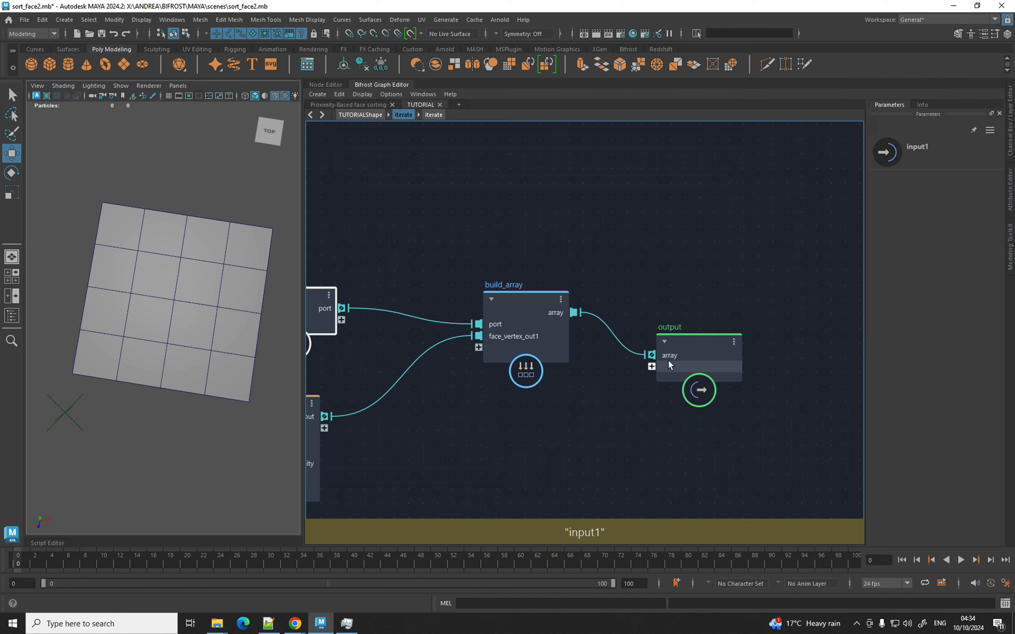
pyautogui.moveTo(674, 364); pyautogui.dragTo(715, 316)
pyautogui.keyDown('alt'); pyautogui.moveTo(555, 390); pyautogui.dragTo(719, 365, button='middle'); pyautogui.keyUp('alt')
# Start renaming iterate's face_vertex_out port, then cancel without changing it.
pyautogui.doubleClick(464, 391)
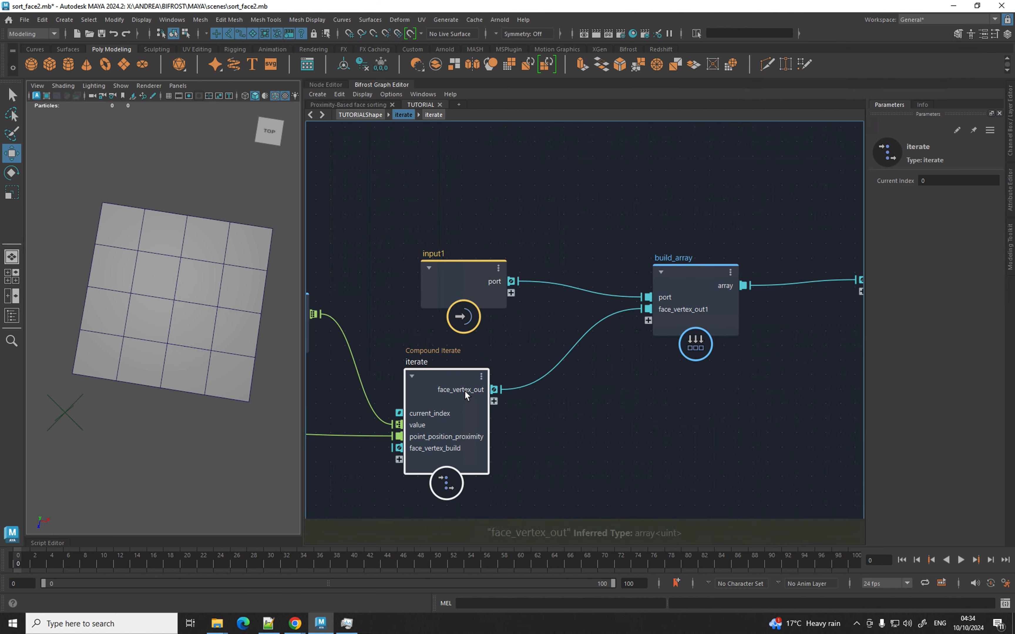
pyautogui.click(403, 114)
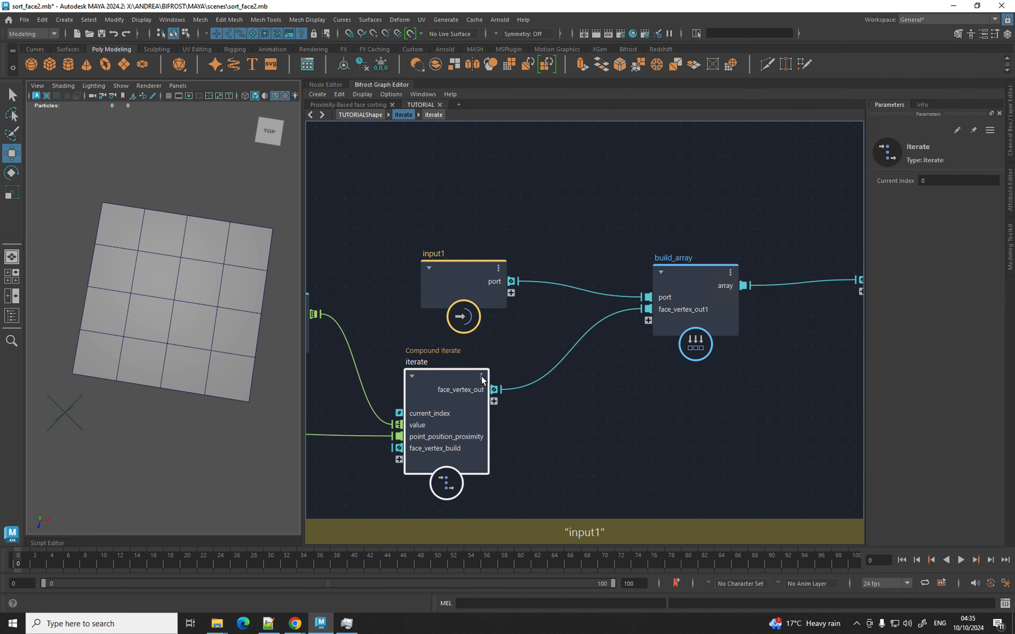
pyautogui.rightClick(494, 390)
pyautogui.click(493, 396)
pyautogui.hotkey('ctrl', 'c')
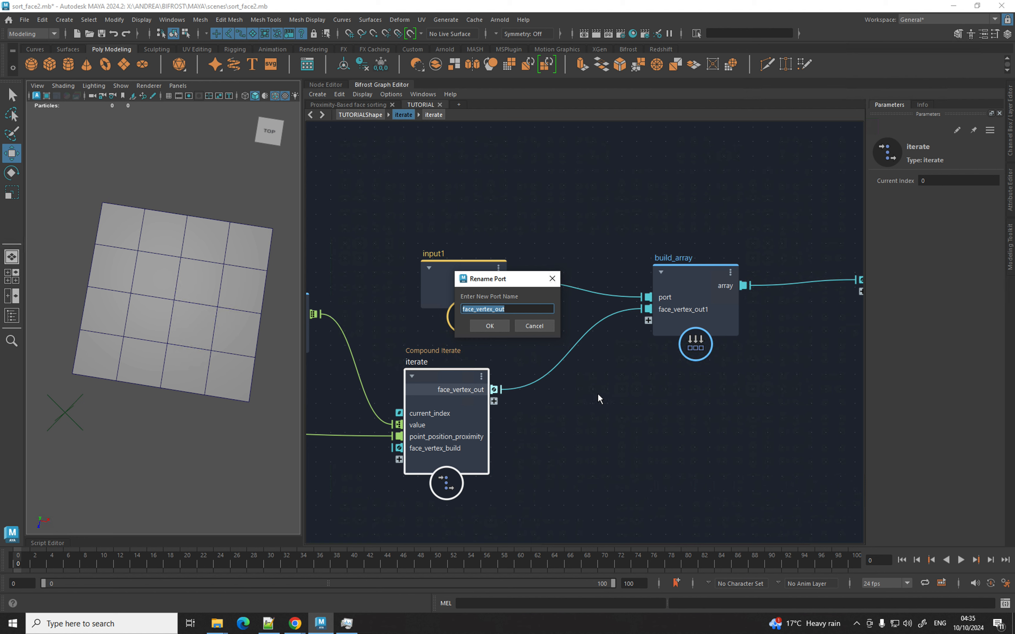
pyautogui.press('Escape')
# Rename the output's array port to face_vertex_out by pasting the name.
pyautogui.keyDown('alt'); pyautogui.moveTo(672, 380); pyautogui.dragTo(439, 404, button='middle'); pyautogui.keyUp('alt')
pyautogui.click(661, 302)
pyautogui.rightClick(657, 303)
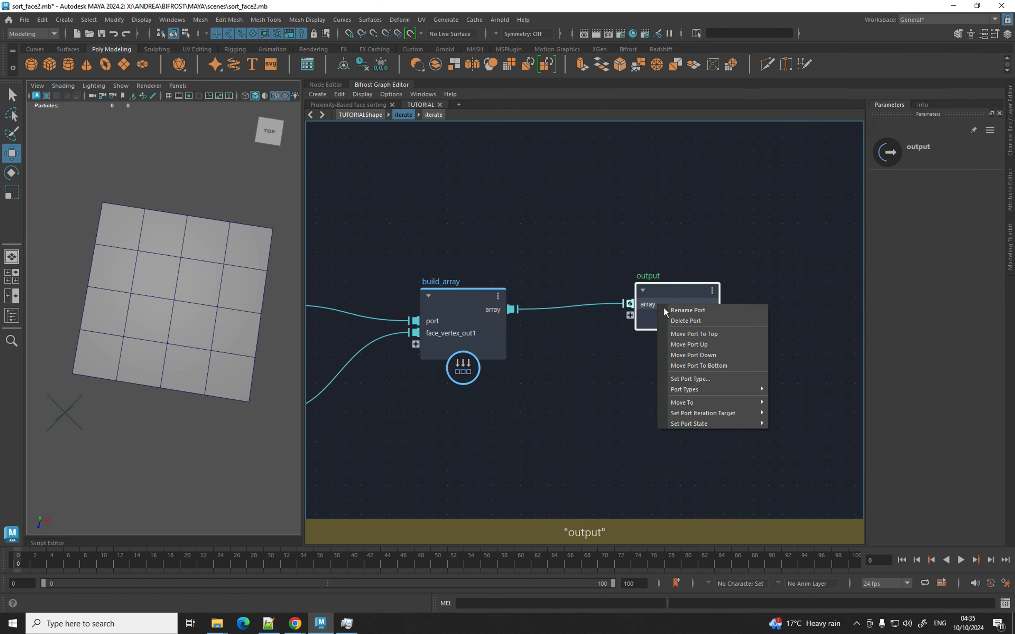
pyautogui.click(668, 311)
pyautogui.hotkey('ctrl', 'v')
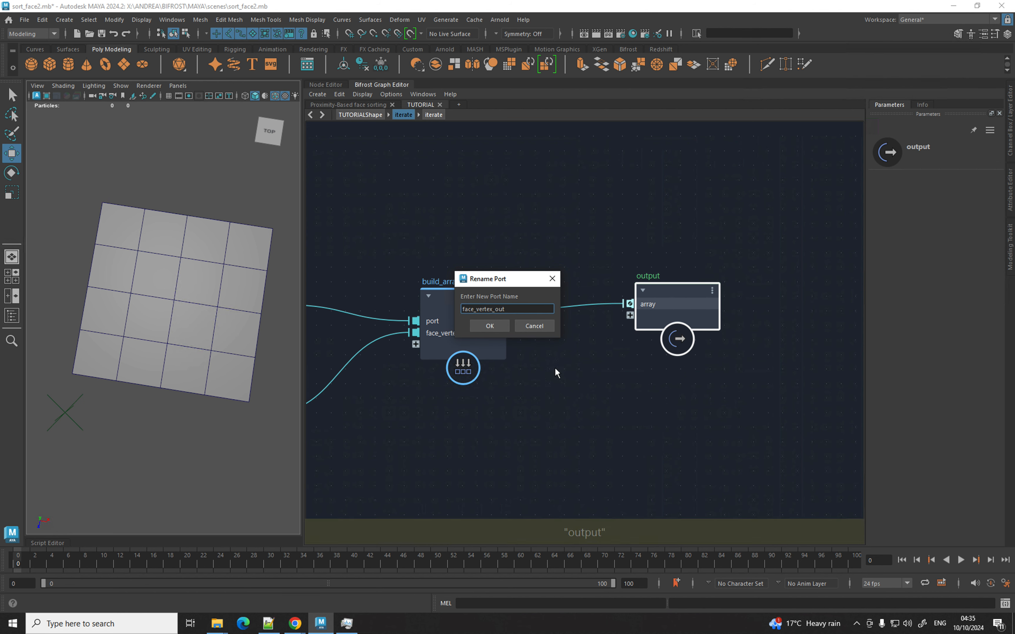
pyautogui.click(495, 326)
pyautogui.moveTo(669, 308); pyautogui.dragTo(705, 306)
pyautogui.keyDown('alt'); pyautogui.moveTo(555, 356); pyautogui.dragTo(650, 350, button='middle'); pyautogui.keyUp('alt')
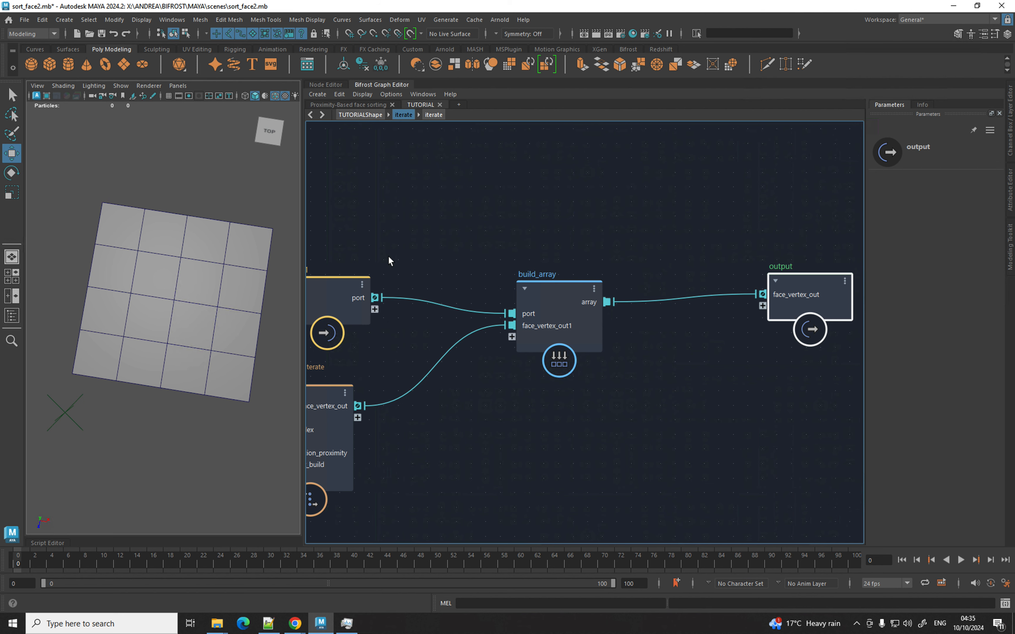
pyautogui.moveTo(388, 256); pyautogui.dragTo(449, 270, button='middle')
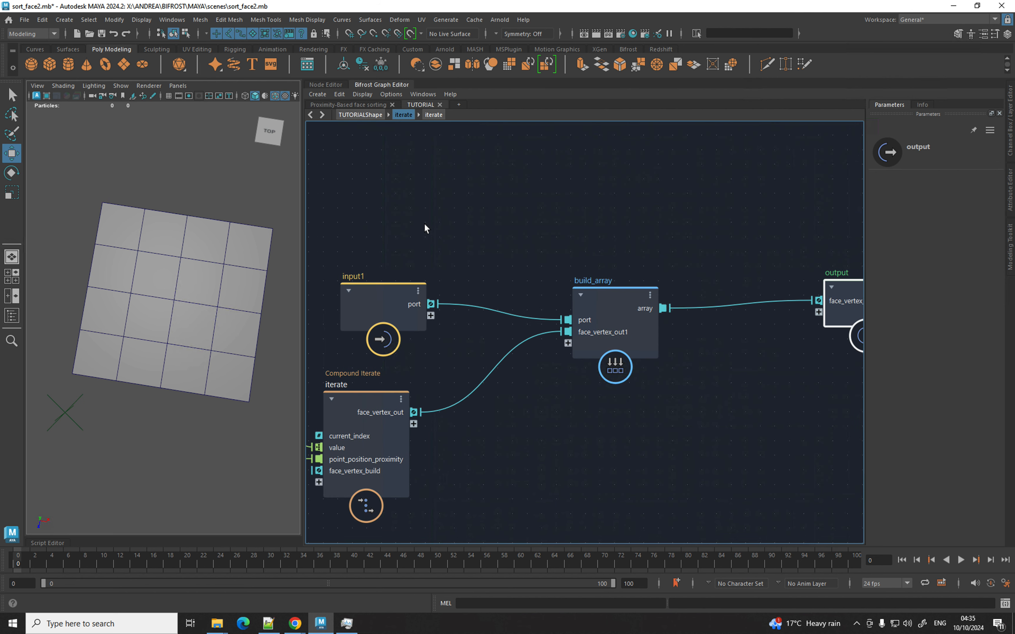
pyautogui.scroll(-2, 424, 223)
pyautogui.moveTo(571, 250); pyautogui.dragTo(799, 314, button='middle')
pyautogui.moveTo(544, 242); pyautogui.dragTo(731, 238, button='middle')
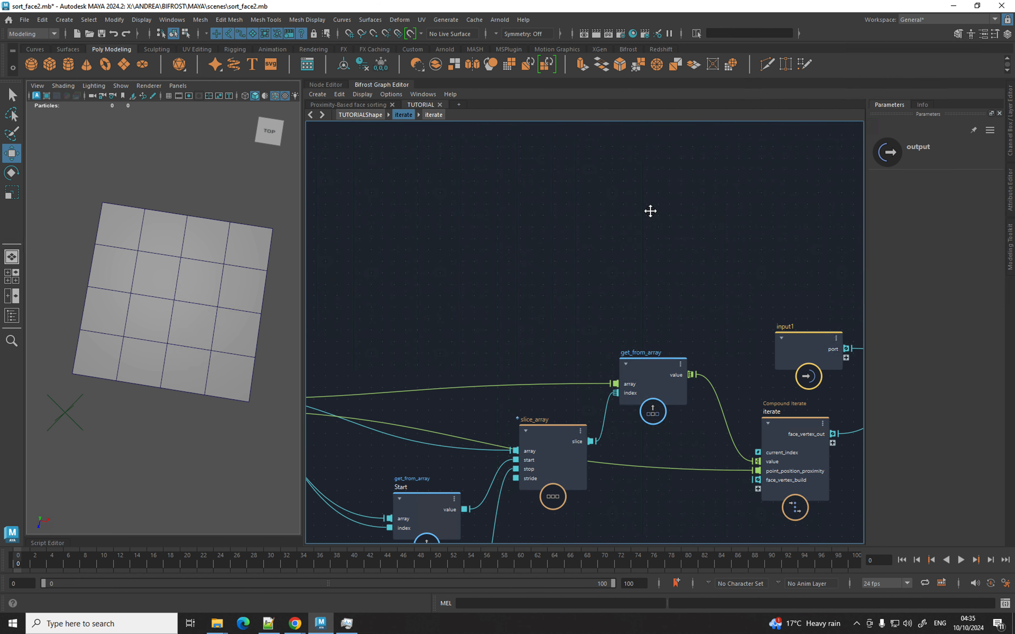
pyautogui.moveTo(629, 218); pyautogui.dragTo(828, 159, button='middle')
pyautogui.moveTo(596, 252); pyautogui.dragTo(657, 287, button='middle')
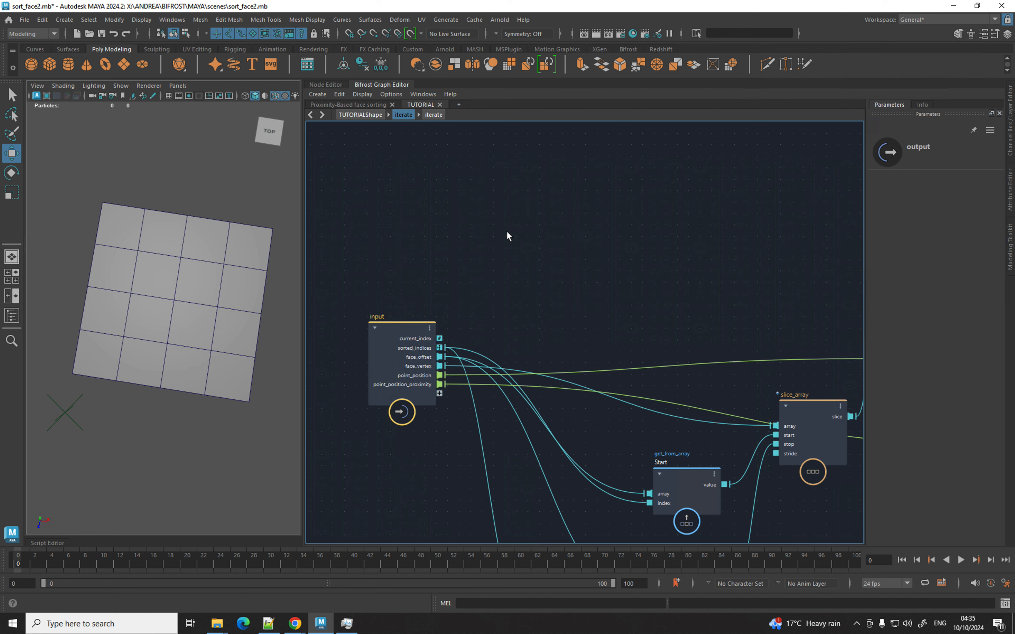
# Add an equal node and connect current_index to its first input for the test against 0.
pyautogui.press('Tab')
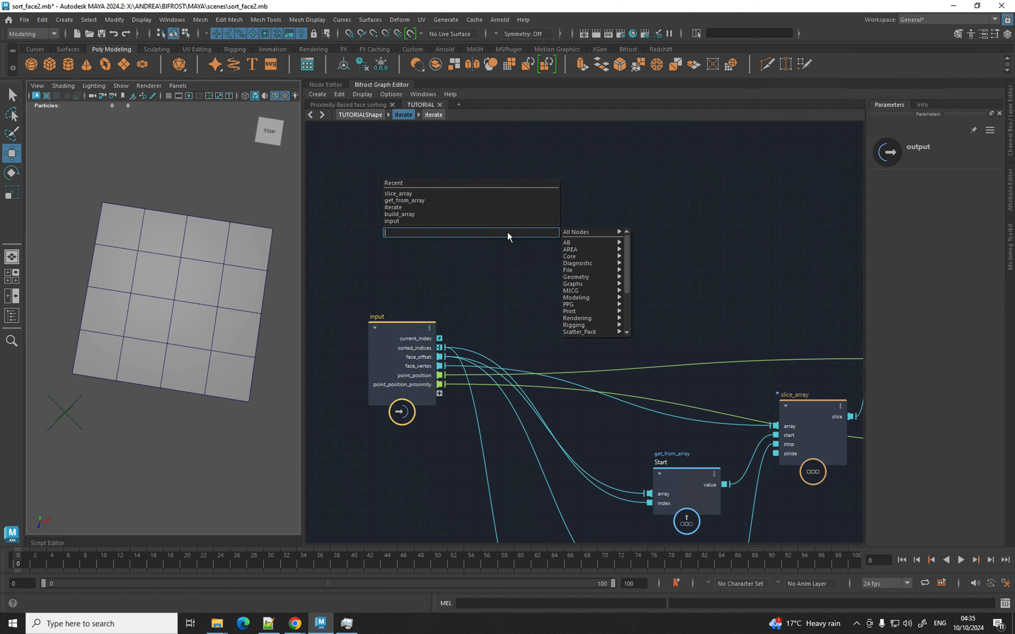
pyautogui.write('equal')
pyautogui.press('Down')
pyautogui.press('Return')
pyautogui.moveTo(441, 338); pyautogui.dragTo(487, 270)
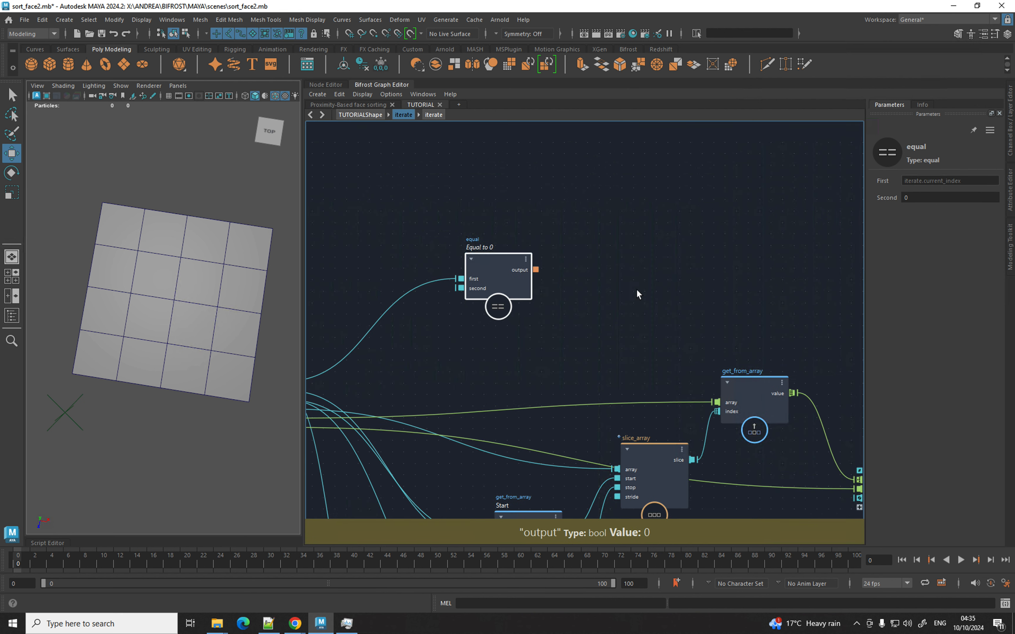
# Create an if node whose condition is driven by the equal output, and arrange both nodes.
pyautogui.press('Tab')
pyautogui.write('if')
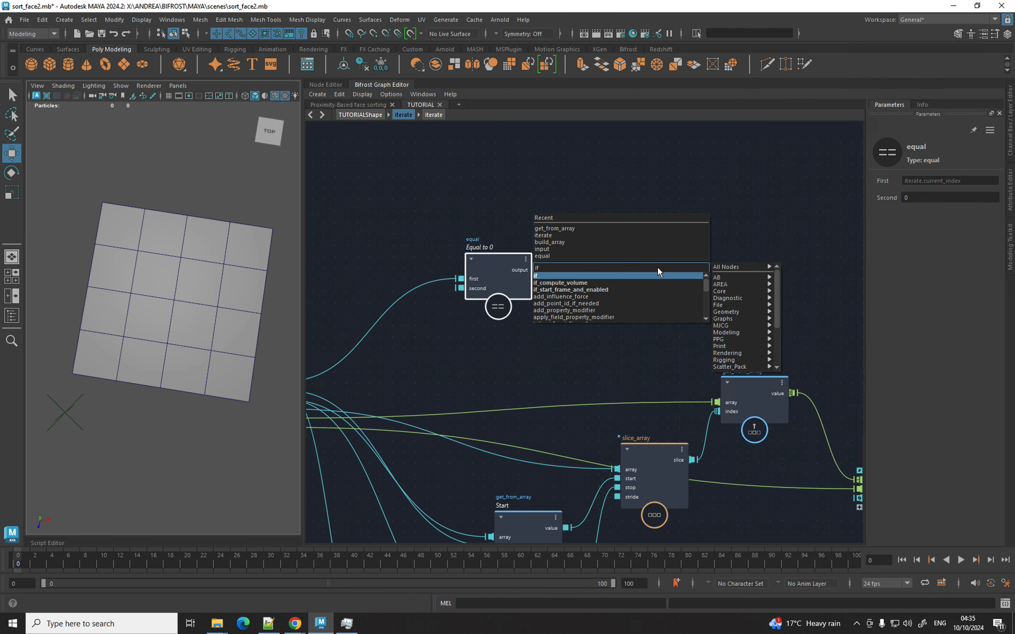
pyautogui.press('Return')
pyautogui.moveTo(536, 269); pyautogui.dragTo(607, 268)
pyautogui.moveTo(507, 225); pyautogui.dragTo(784, 178)
pyautogui.keyDown('alt'); pyautogui.moveTo(800, 265); pyautogui.dragTo(537, 357, button='middle'); pyautogui.keyUp('alt')
pyautogui.moveTo(512, 277); pyautogui.dragTo(729, 211)
pyautogui.keyDown('alt'); pyautogui.moveTo(716, 290); pyautogui.dragTo(563, 251, button='middle'); pyautogui.keyUp('alt')
pyautogui.moveTo(602, 178); pyautogui.dragTo(661, 181)
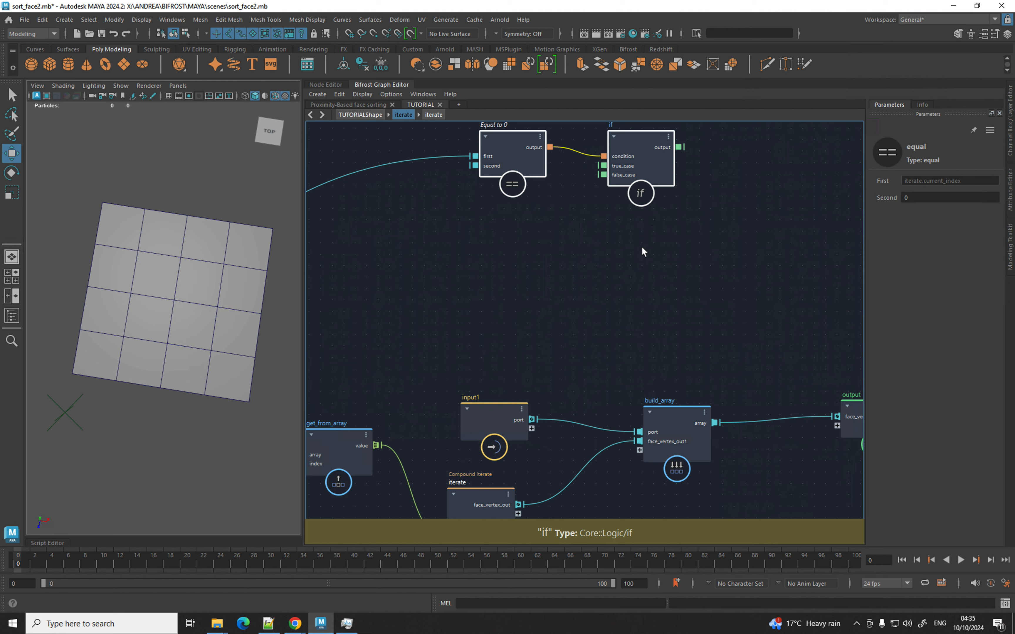
pyautogui.keyDown('alt'); pyautogui.moveTo(634, 255); pyautogui.dragTo(684, 253, button='middle'); pyautogui.keyUp('alt')
pyautogui.click(681, 256)
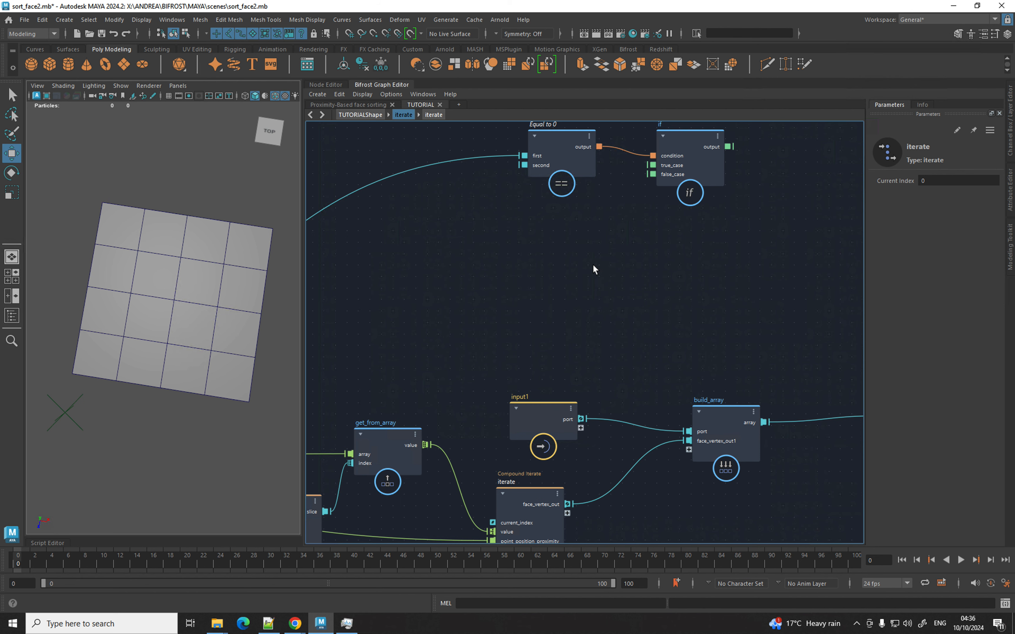
# Add a subtract node computing End minus Start from the End and Start values.
pyautogui.keyDown('alt'); pyautogui.moveTo(474, 304); pyautogui.dragTo(699, 189, button='middle'); pyautogui.keyUp('alt')
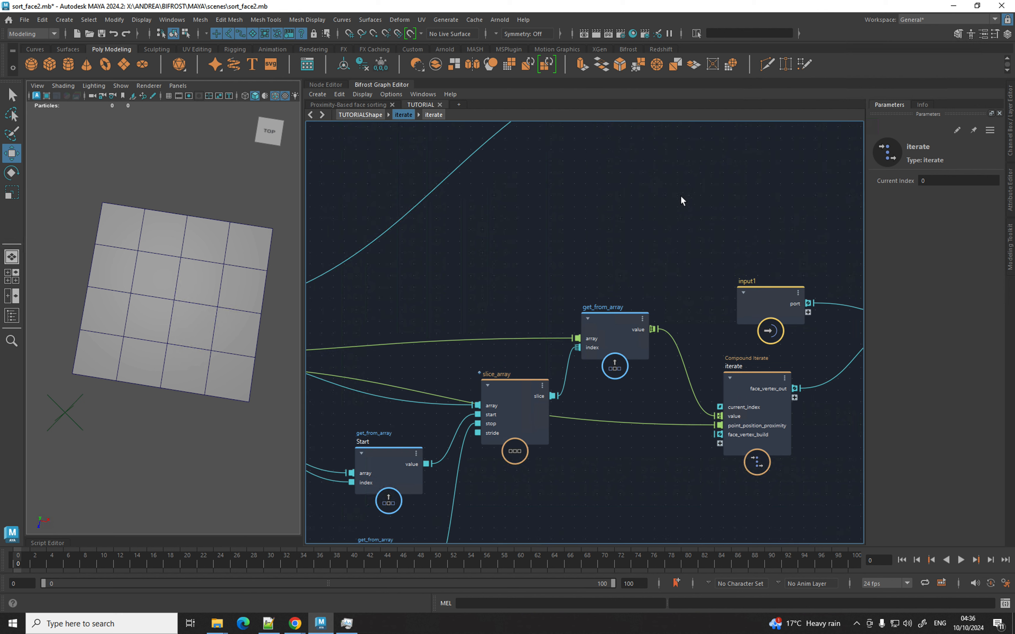
pyautogui.press('Tab')
pyautogui.write('sunbtr')
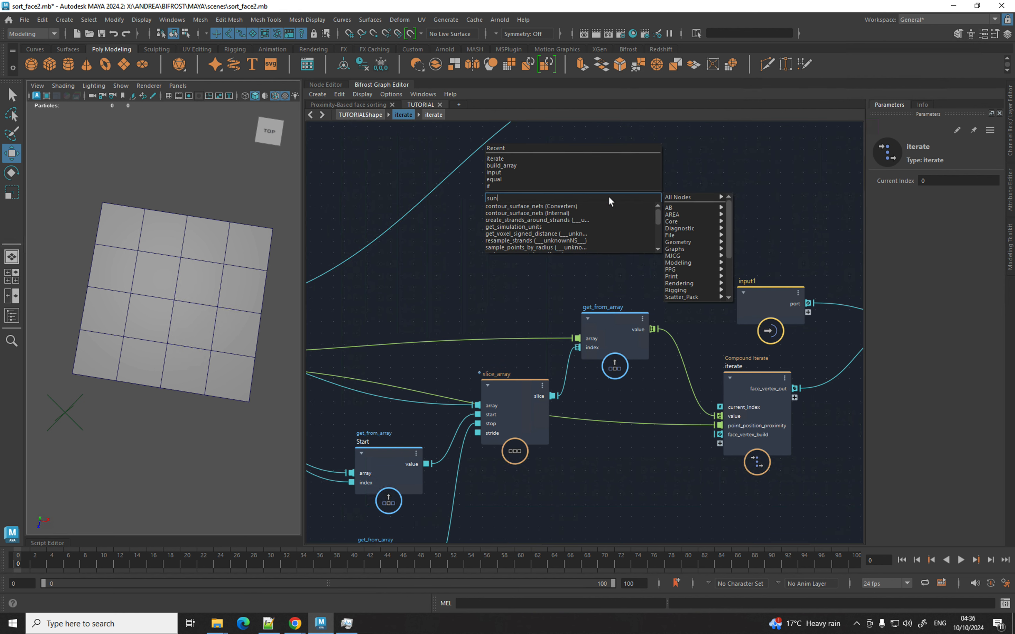
pyautogui.press('BackSpace')
pyautogui.press('BackSpace')
pyautogui.press('BackSpace')
pyautogui.press('BackSpace')
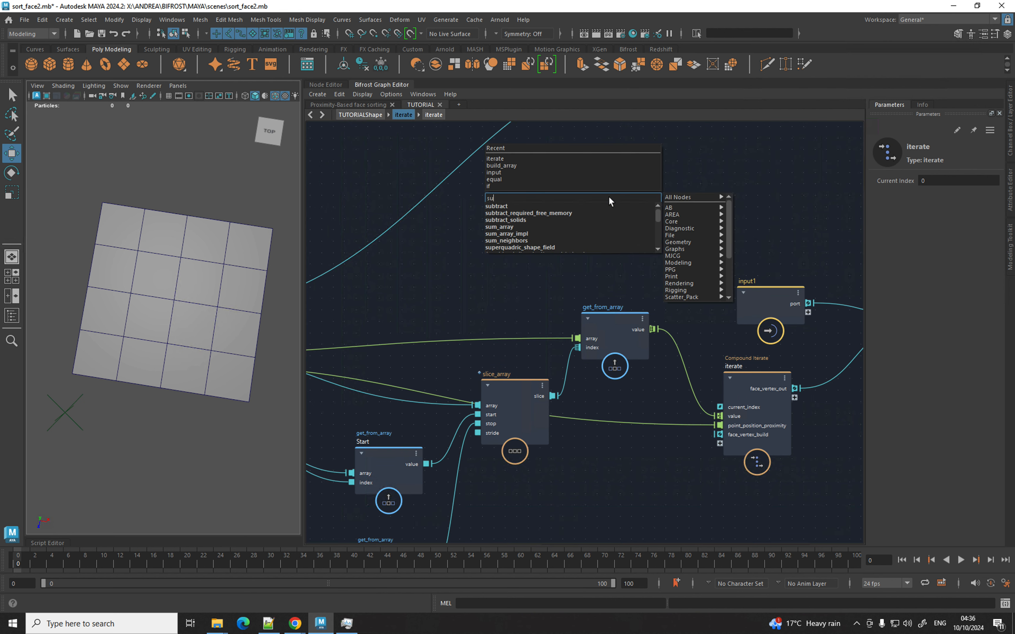
pyautogui.press('Down')
pyautogui.press('Return')
pyautogui.keyDown('alt'); pyautogui.moveTo(506, 232); pyautogui.dragTo(544, 142, button='middle'); pyautogui.keyUp('alt')
pyautogui.moveTo(466, 480); pyautogui.dragTo(619, 150)
pyautogui.moveTo(464, 374); pyautogui.dragTo(554, 160)
pyautogui.keyDown('alt'); pyautogui.moveTo(554, 160); pyautogui.dragTo(539, 208, button='middle'); pyautogui.keyUp('alt')
pyautogui.moveTo(539, 207); pyautogui.dragTo(594, 203)
pyautogui.keyDown('alt'); pyautogui.moveTo(589, 197); pyautogui.dragTo(388, 322, button='middle'); pyautogui.keyUp('alt')
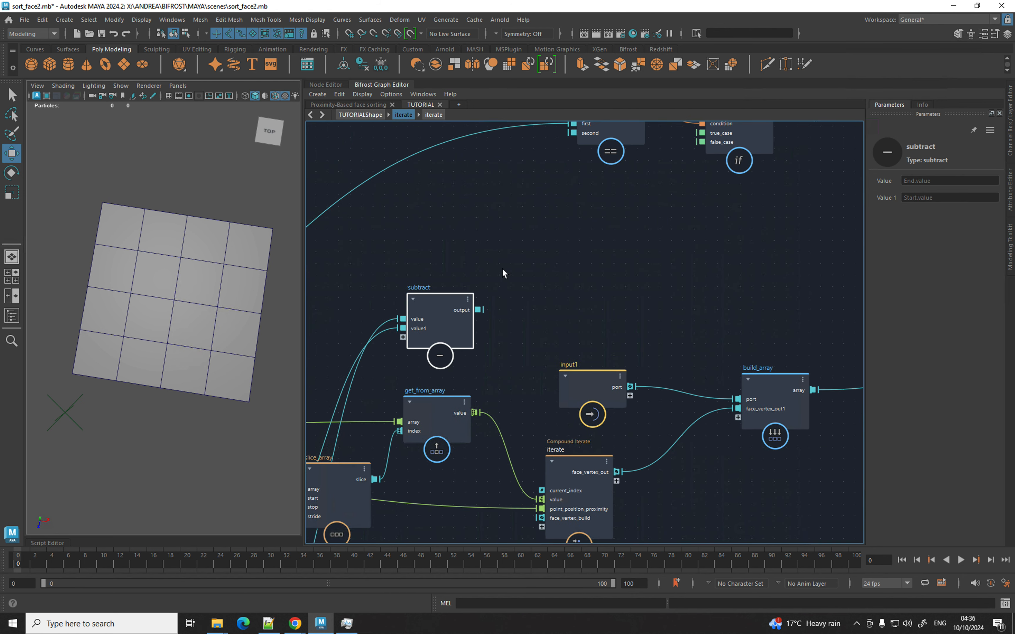
pyautogui.keyDown('alt'); pyautogui.moveTo(489, 283); pyautogui.dragTo(453, 352, button='middle'); pyautogui.keyUp('alt')
pyautogui.moveTo(421, 365); pyautogui.dragTo(435, 285)
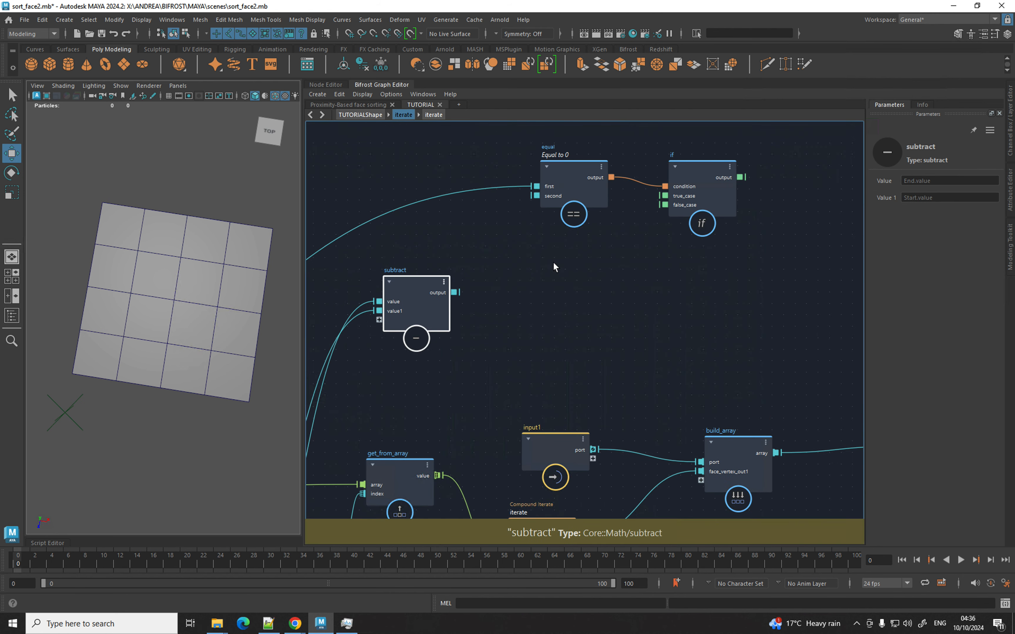
# Create build_array1 beside subtract, with a new float constant feeding its input.
pyautogui.press('Tab')
pyautogui.write('build')
pyautogui.press('Down')
pyautogui.press('Down')
pyautogui.press('Return')
pyautogui.moveTo(581, 293); pyautogui.dragTo(599, 270)
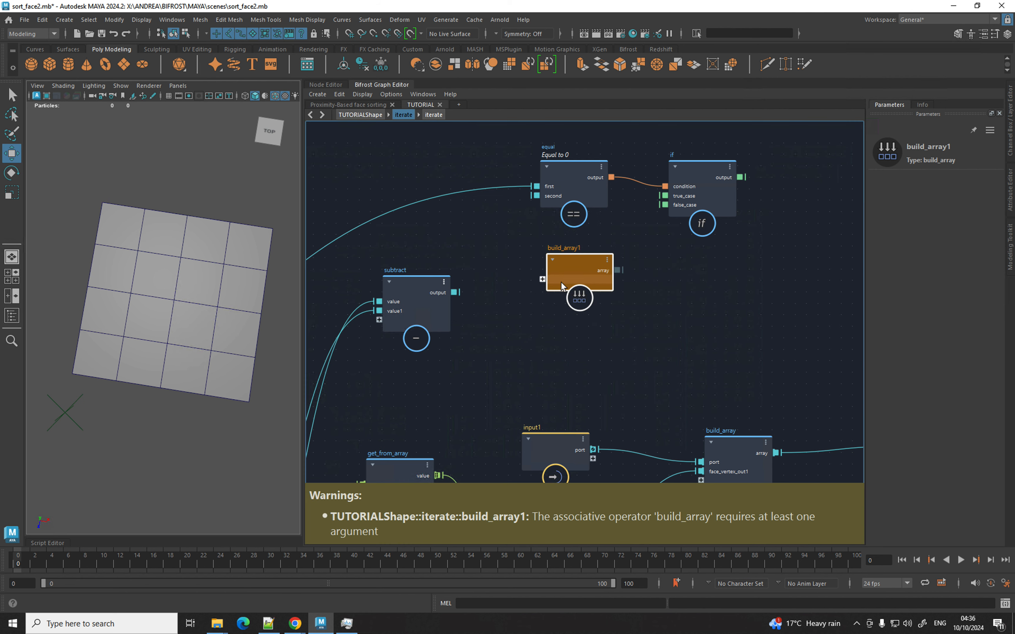
pyautogui.rightClick(546, 281)
pyautogui.click(550, 285)
# Change the constant value's type to a 32-bit unsigned integer.
pyautogui.moveTo(470, 293); pyautogui.dragTo(475, 239)
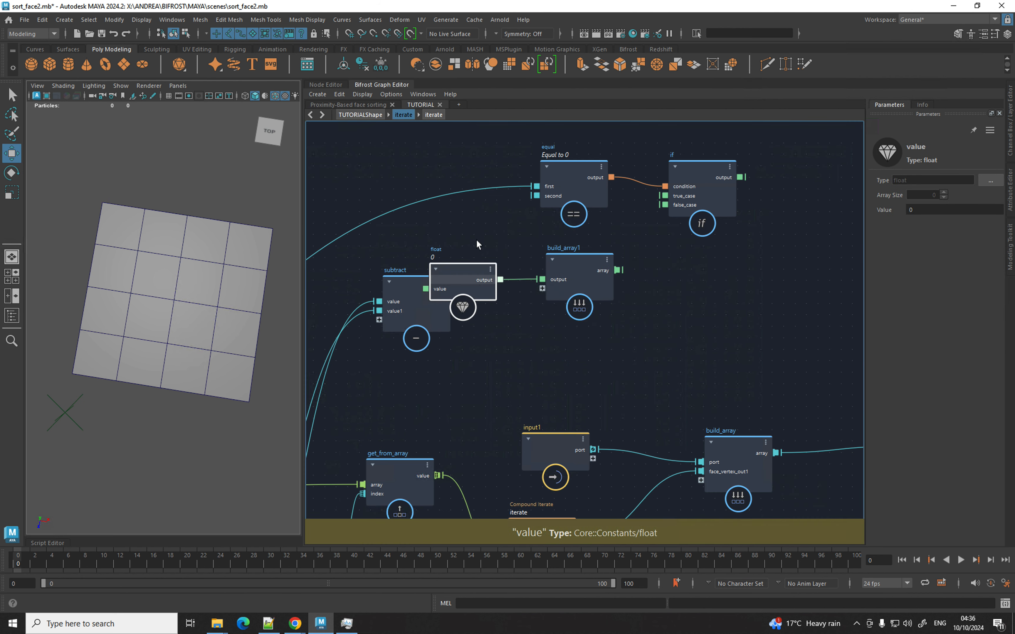
pyautogui.moveTo(433, 287); pyautogui.dragTo(444, 322)
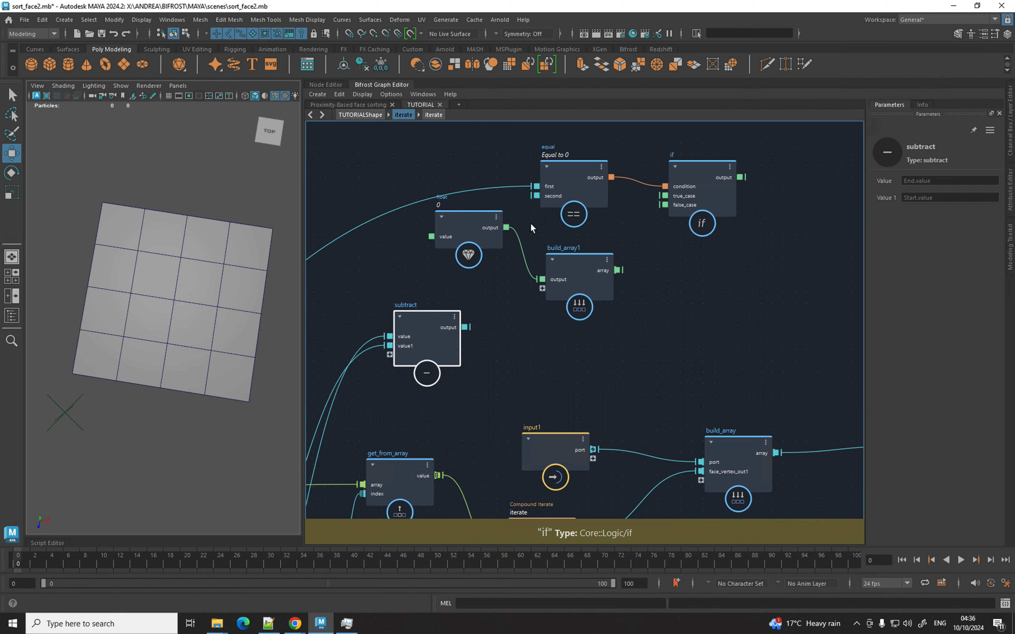
pyautogui.click(466, 220)
pyautogui.click(990, 180)
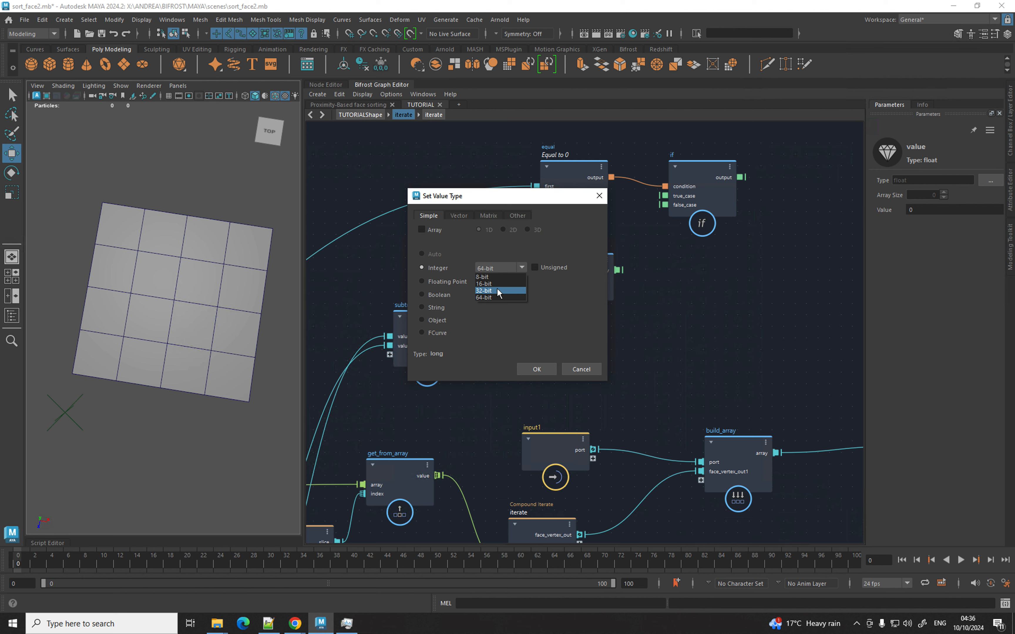
pyautogui.click(499, 291)
pyautogui.click(543, 267)
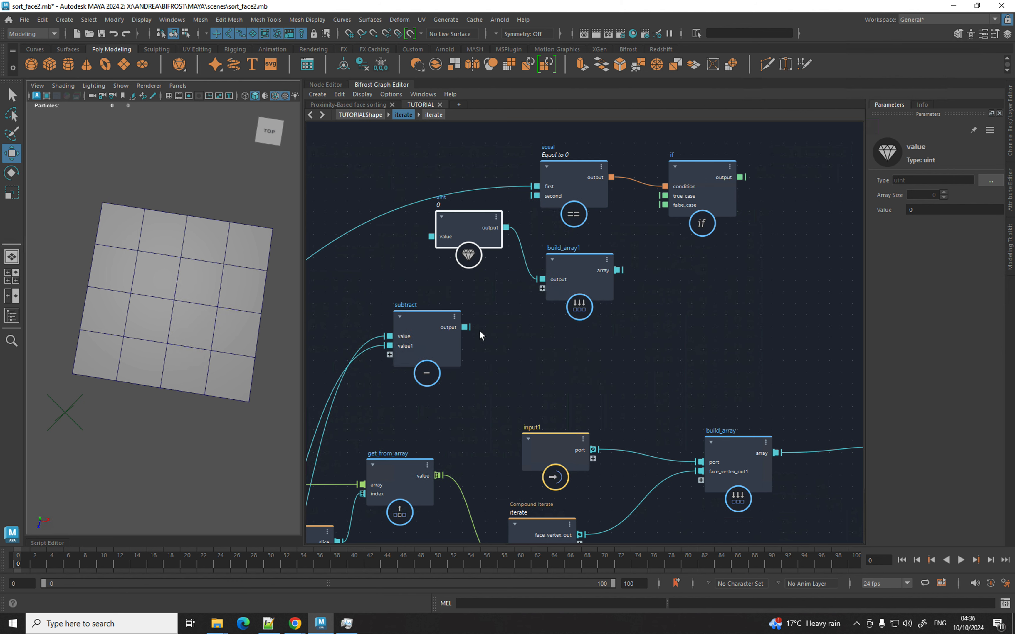
# Wire subtract's output into build_array1, and build_array1's array into if's true_case.
pyautogui.moveTo(465, 327); pyautogui.dragTo(542, 288)
pyautogui.moveTo(617, 271); pyautogui.dragTo(693, 259)
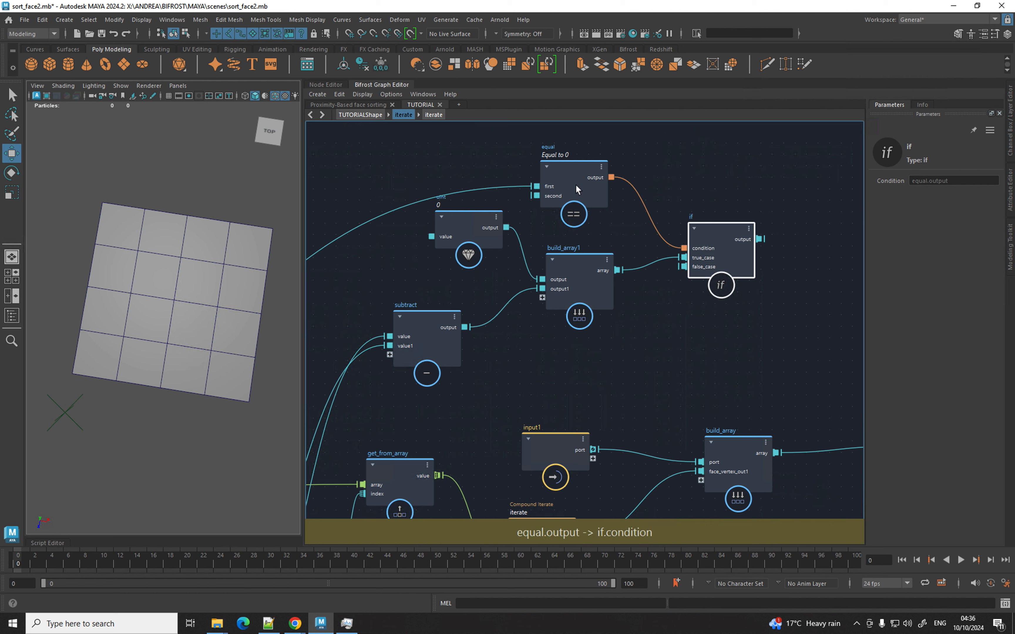
pyautogui.moveTo(576, 189); pyautogui.dragTo(572, 149)
pyautogui.moveTo(578, 256); pyautogui.dragTo(580, 227)
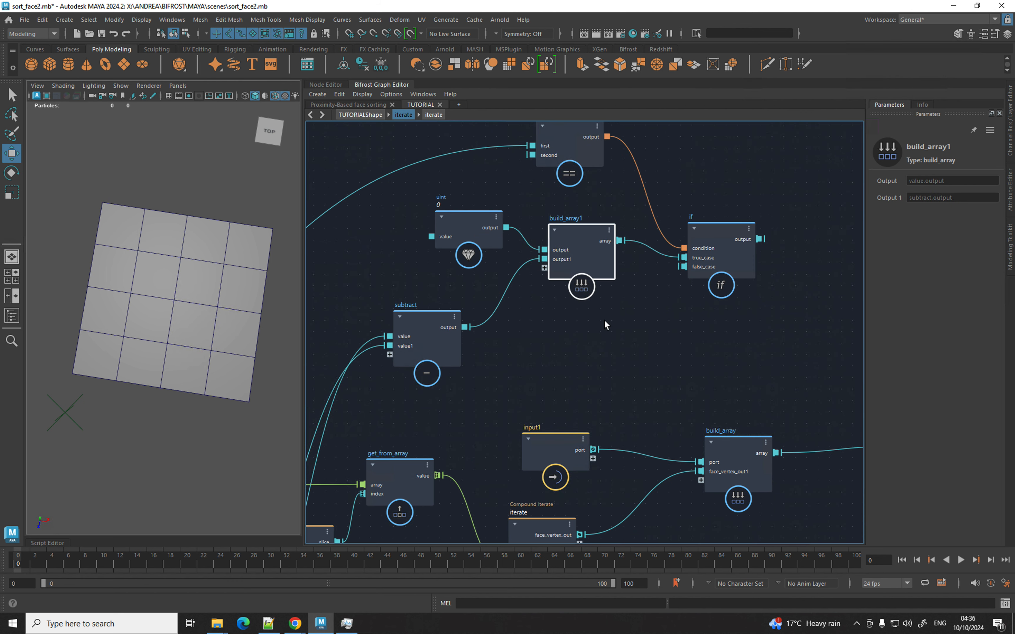
pyautogui.moveTo(587, 243); pyautogui.dragTo(585, 243)
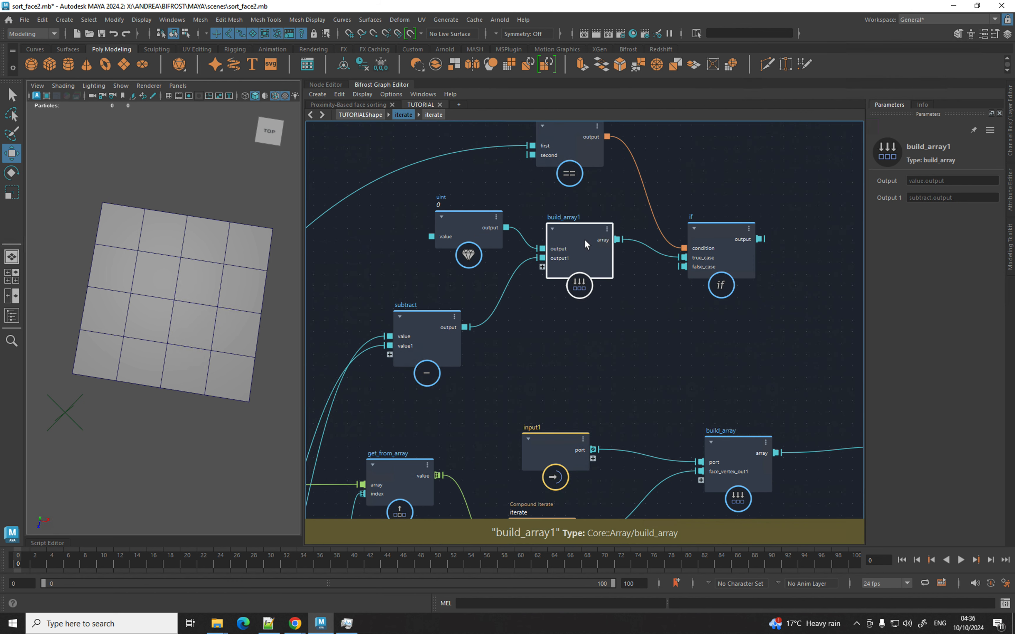
# Duplicate build_array1 as build_array2 for if's false_case, and send if's result to a new output port.
pyautogui.hotkey('ctrl', 'shift', 'd')
pyautogui.moveTo(674, 305); pyautogui.dragTo(683, 267)
pyautogui.keyDown('alt'); pyautogui.moveTo(593, 298); pyautogui.dragTo(382, 276, button='middle'); pyautogui.keyUp('alt')
pyautogui.moveTo(547, 219); pyautogui.dragTo(692, 432)
# Move the new output port above face_vertex_out and rename it face_offset_out.
pyautogui.rightClick(708, 435)
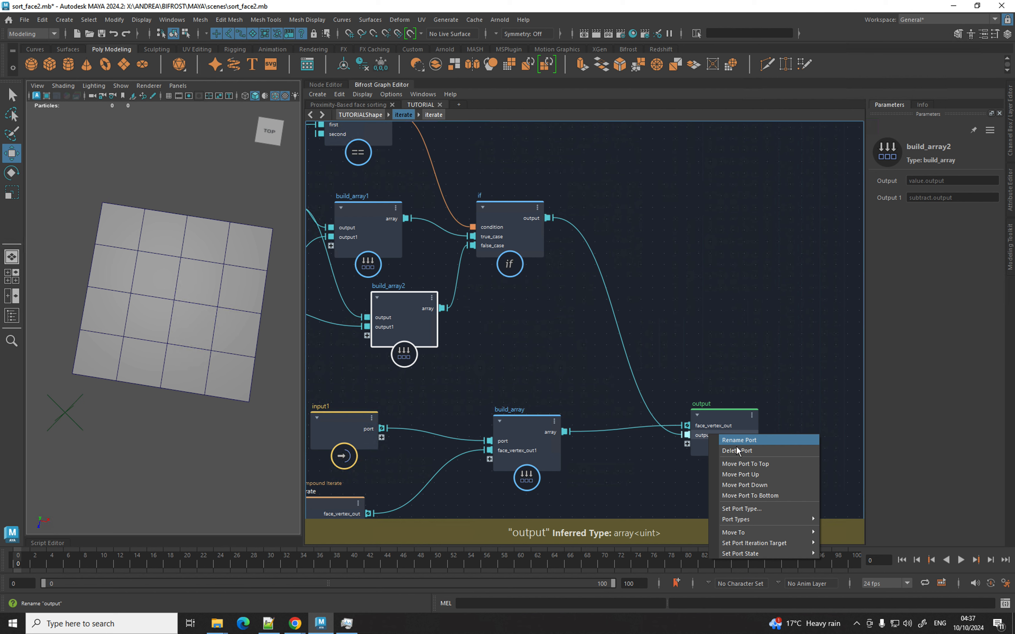
pyautogui.click(750, 475)
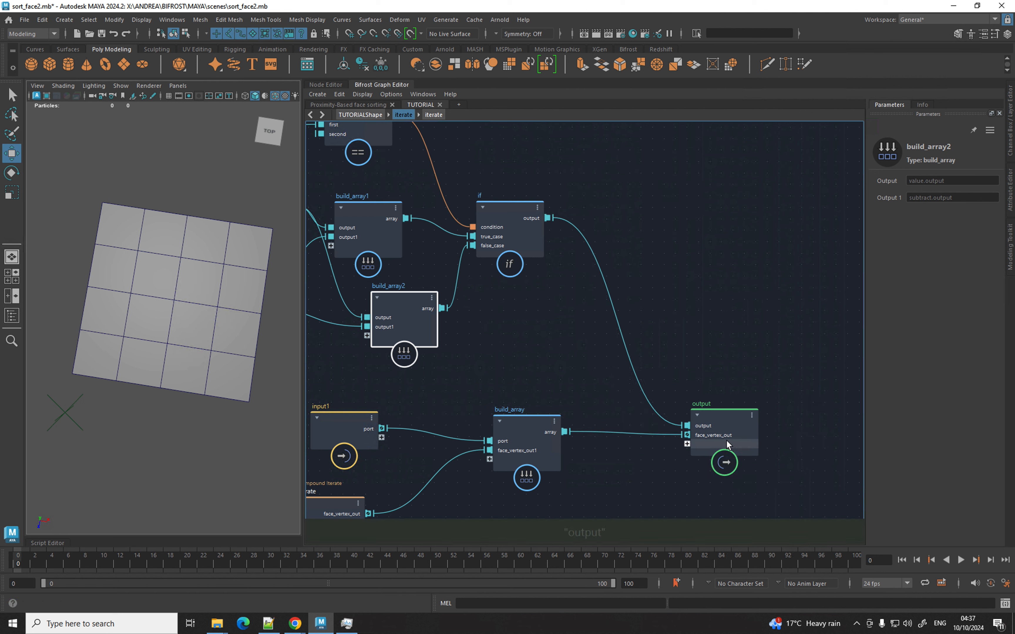
pyautogui.rightClick(706, 425)
pyautogui.click(732, 431)
pyautogui.write('face_offs')
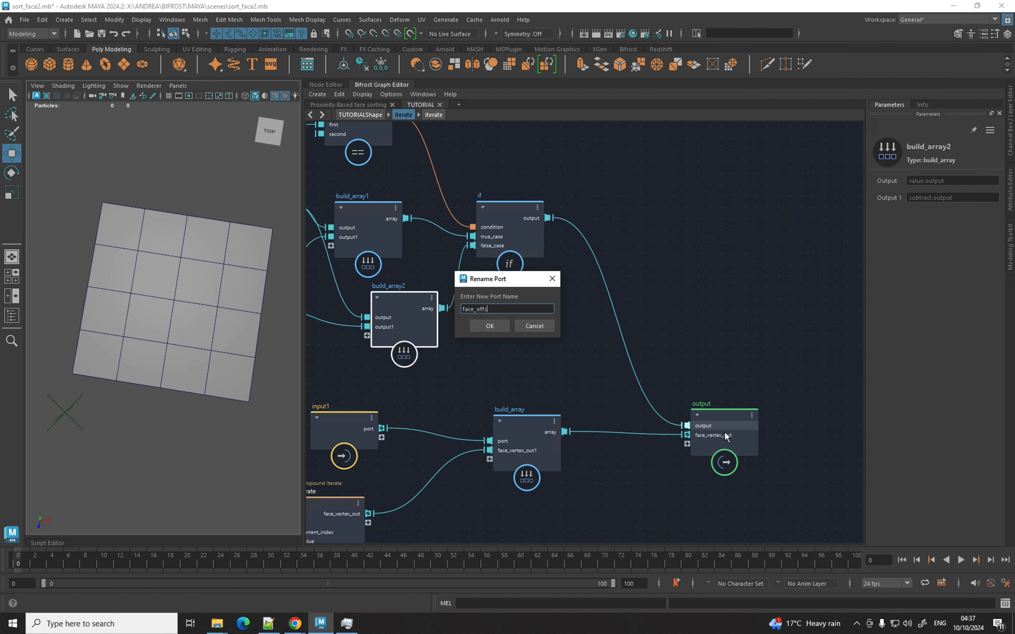
pyautogui.write('et_out')
pyautogui.press('Return')
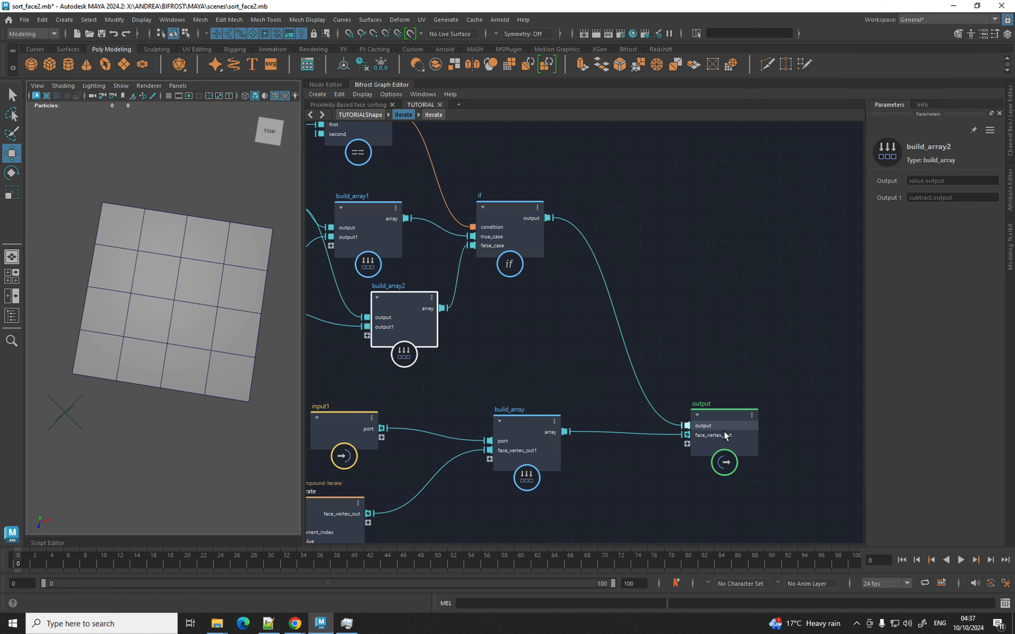
# Rearrange the output, if, build_array2 and input1 nodes, then wire input1 into a new build_array2 input.
pyautogui.moveTo(722, 417); pyautogui.dragTo(773, 370)
pyautogui.moveTo(560, 352); pyautogui.dragTo(626, 351, button='middle')
pyautogui.moveTo(569, 233); pyautogui.dragTo(634, 217)
pyautogui.moveTo(639, 291); pyautogui.dragTo(739, 288, button='middle')
pyautogui.moveTo(547, 317); pyautogui.dragTo(631, 326)
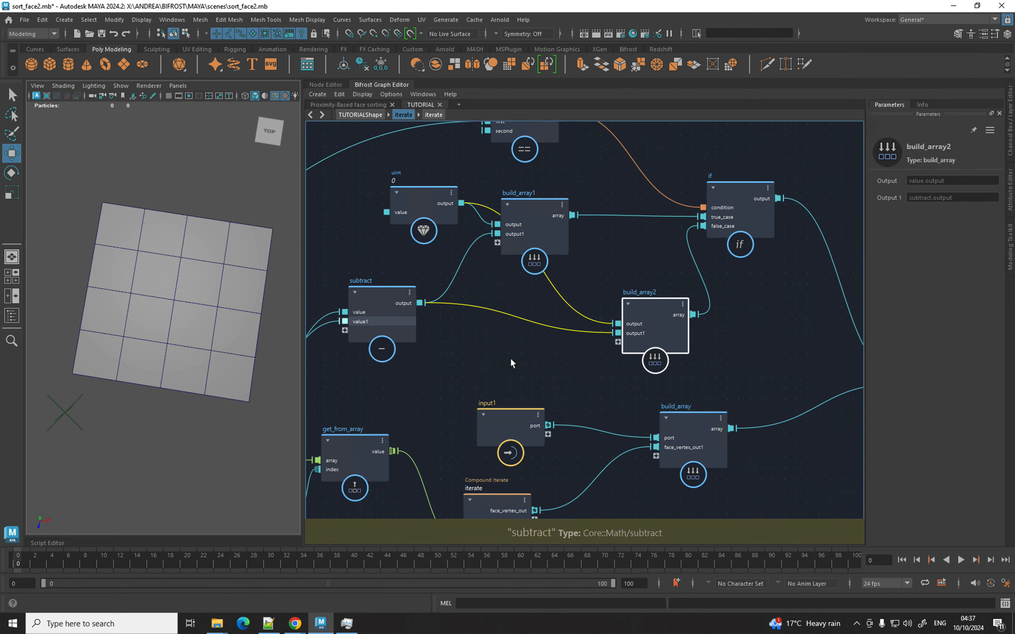
pyautogui.moveTo(517, 410); pyautogui.dragTo(463, 389)
pyautogui.moveTo(618, 343); pyautogui.dragTo(489, 410)
# Rename input1's new port to face_offset_build and move it to the top.
pyautogui.rightClick(475, 415)
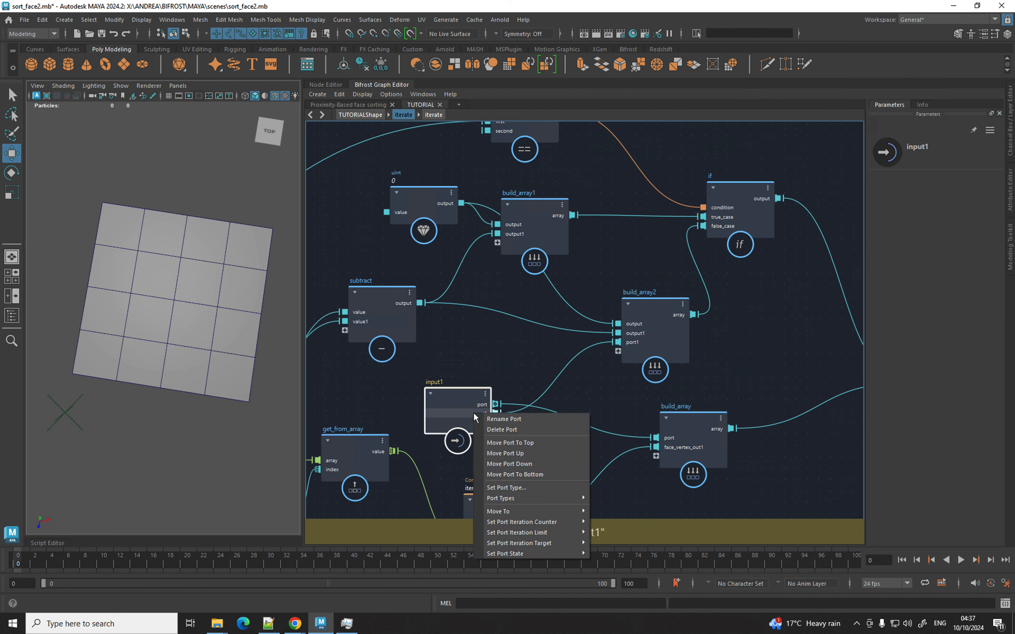
pyautogui.click(493, 418)
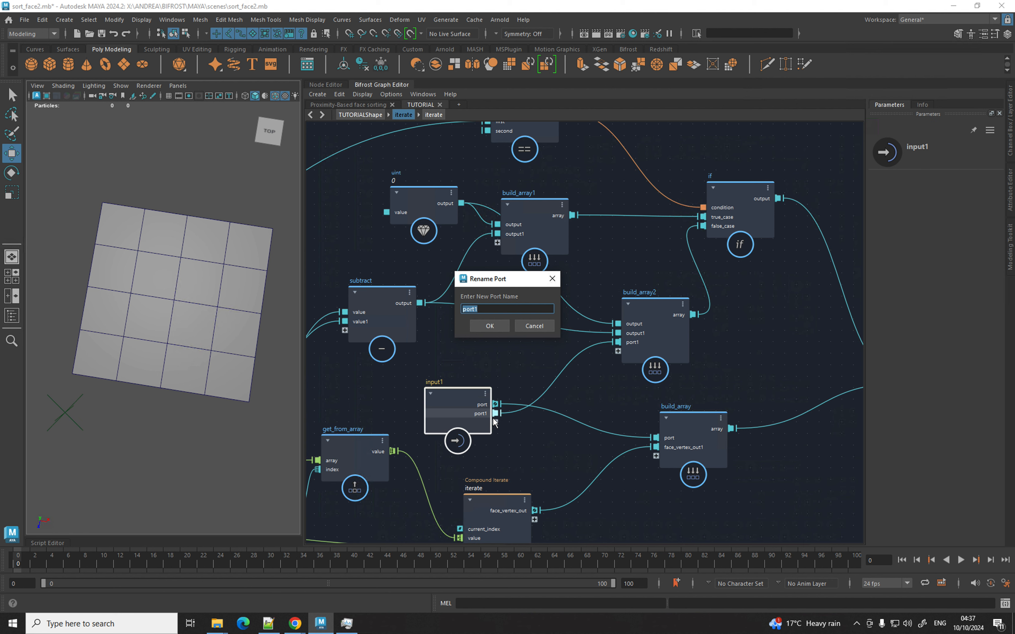
pyautogui.write('face_offset_build')
pyautogui.press('Return')
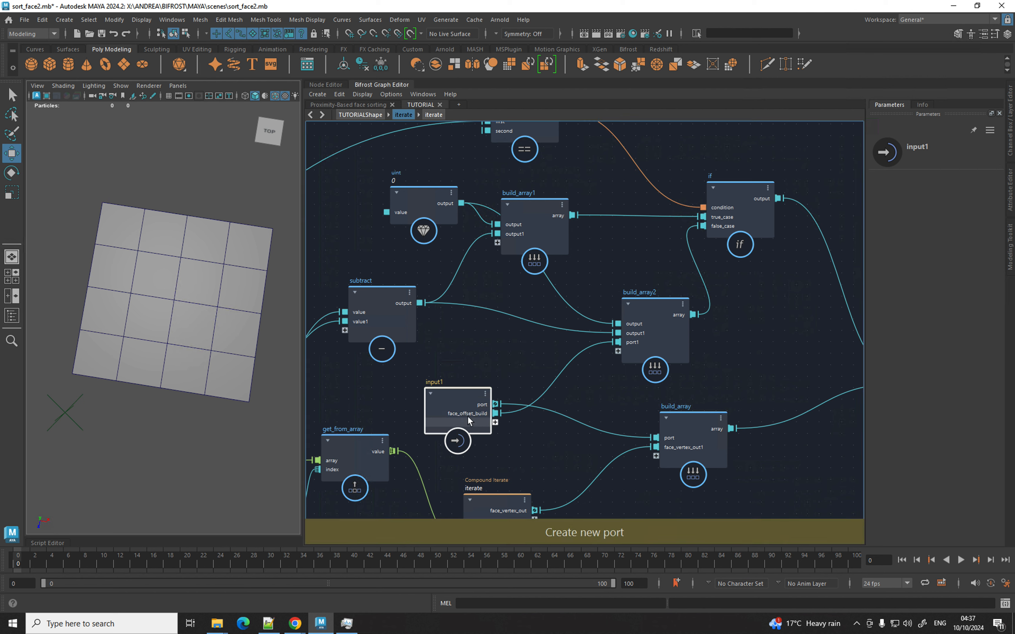
pyautogui.rightClick(479, 414)
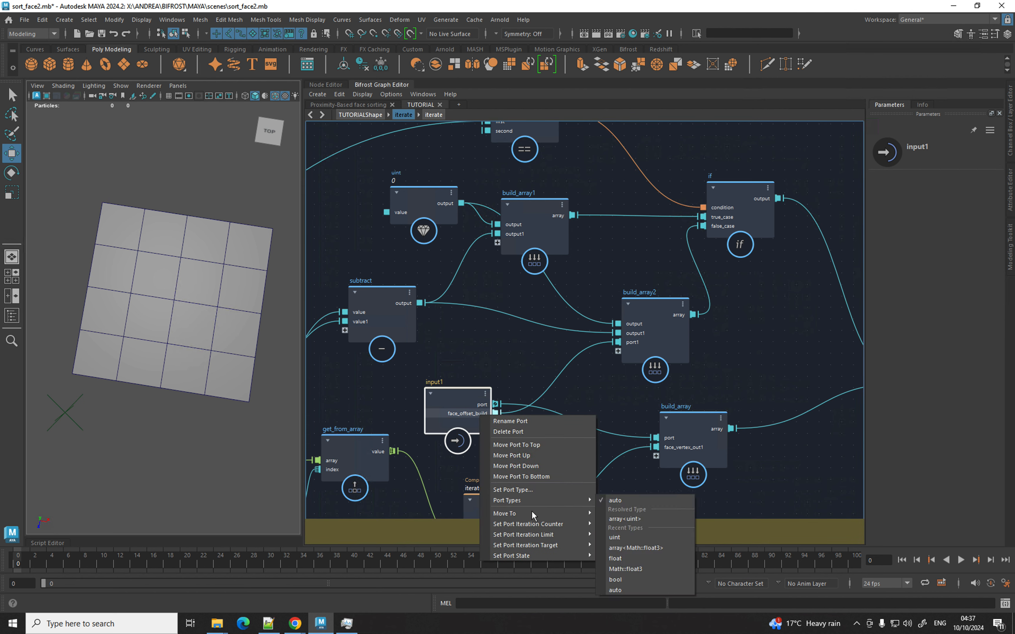
pyautogui.click(519, 446)
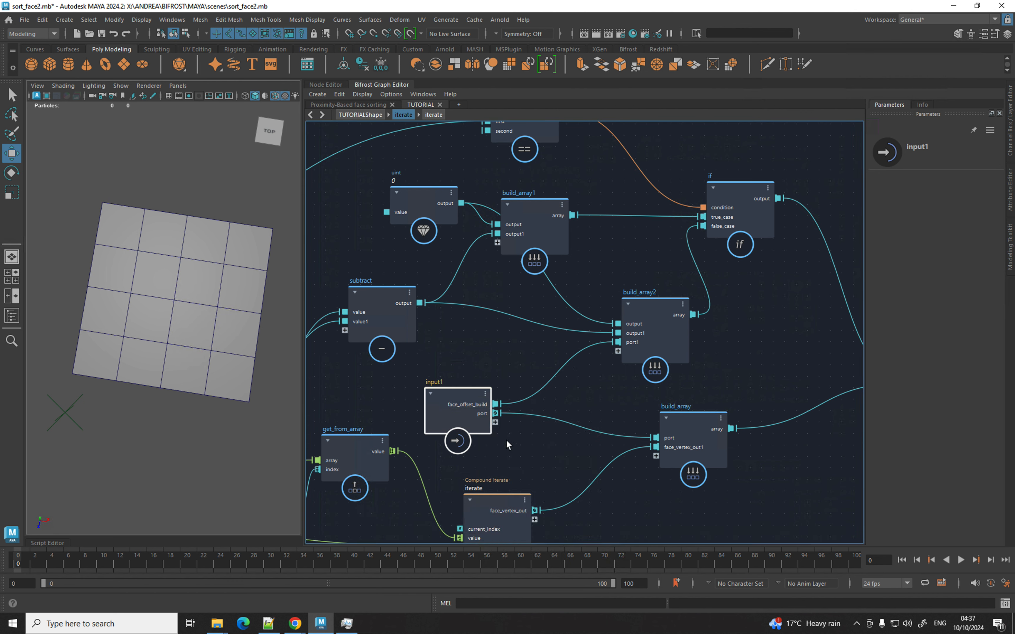
# Rename input1's remaining port to face_vertex_build and set its iteration port state.
pyautogui.rightClick(481, 413)
pyautogui.click(503, 421)
pyautogui.write('face_verte')
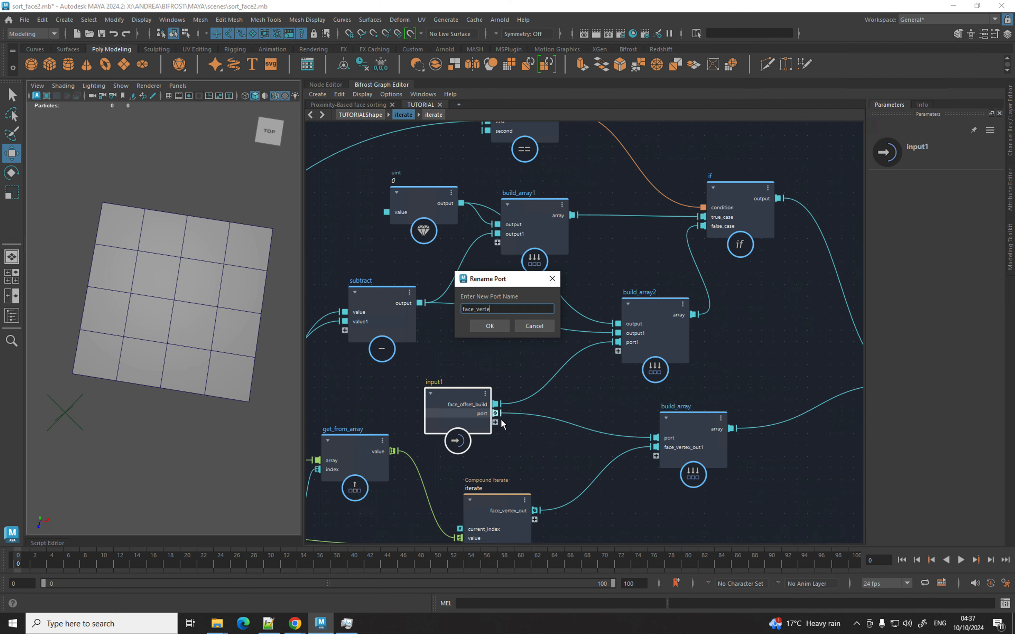
pyautogui.write('x_build')
pyautogui.press('Return')
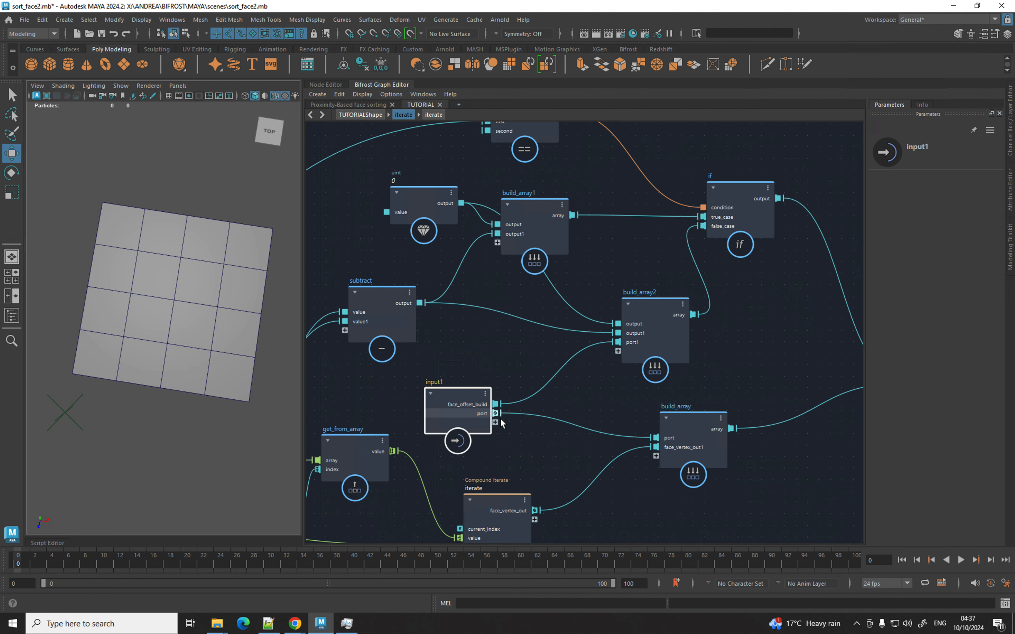
pyautogui.rightClick(488, 413)
pyautogui.moveTo(547, 545)
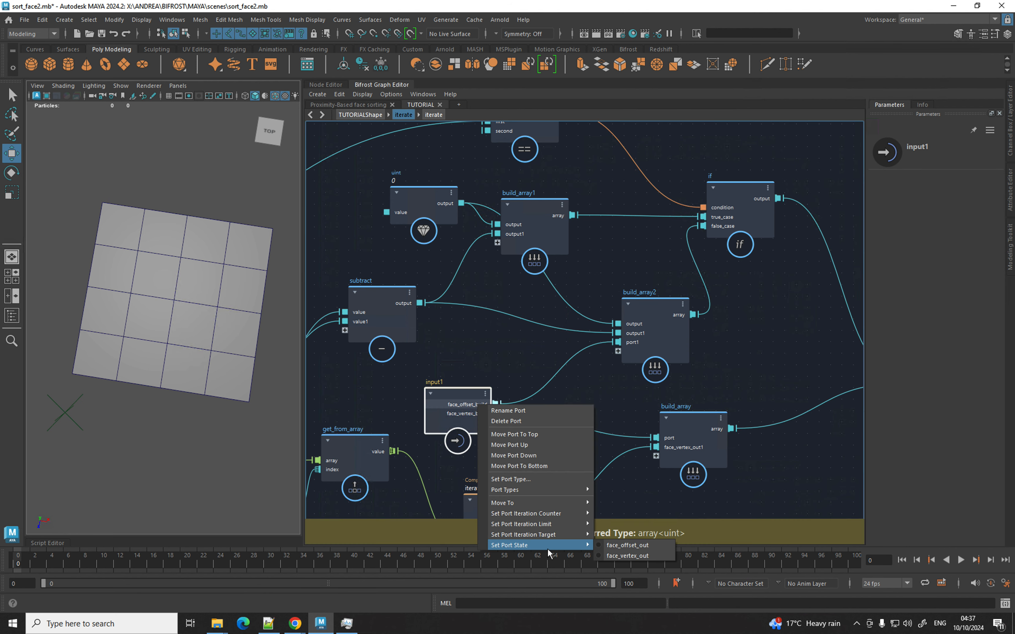
pyautogui.click(600, 546)
# Tidy the layout by raising the uint, subtract and build_array1 nodes and shifting input1 left.
pyautogui.moveTo(511, 367); pyautogui.dragTo(547, 396, button='middle')
pyautogui.click(427, 317)
pyautogui.moveTo(456, 240); pyautogui.dragTo(457, 223)
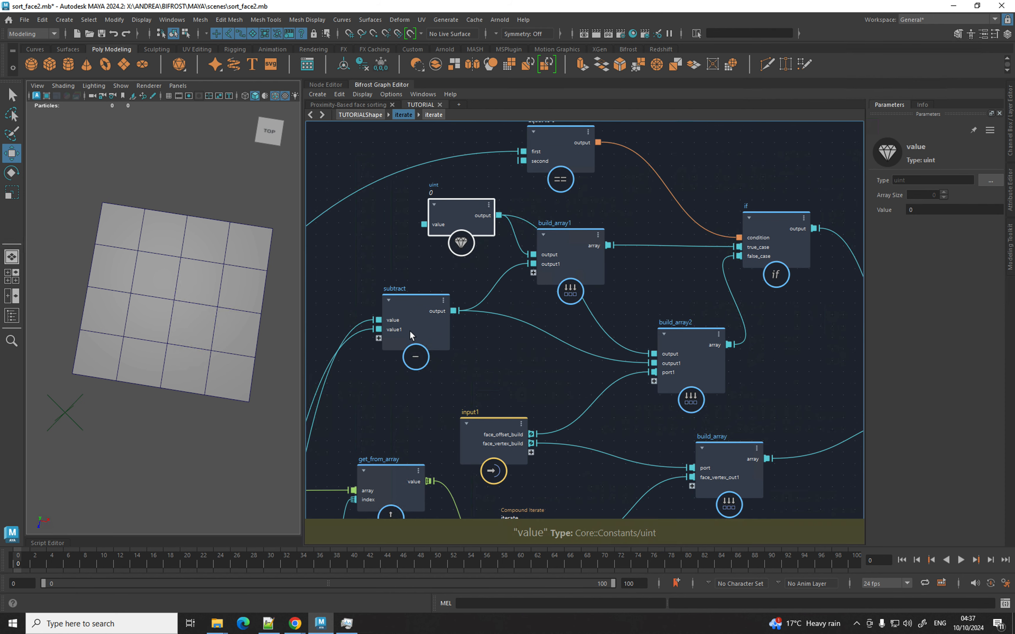
pyautogui.moveTo(410, 332); pyautogui.dragTo(410, 296)
pyautogui.moveTo(569, 255); pyautogui.dragTo(643, 228)
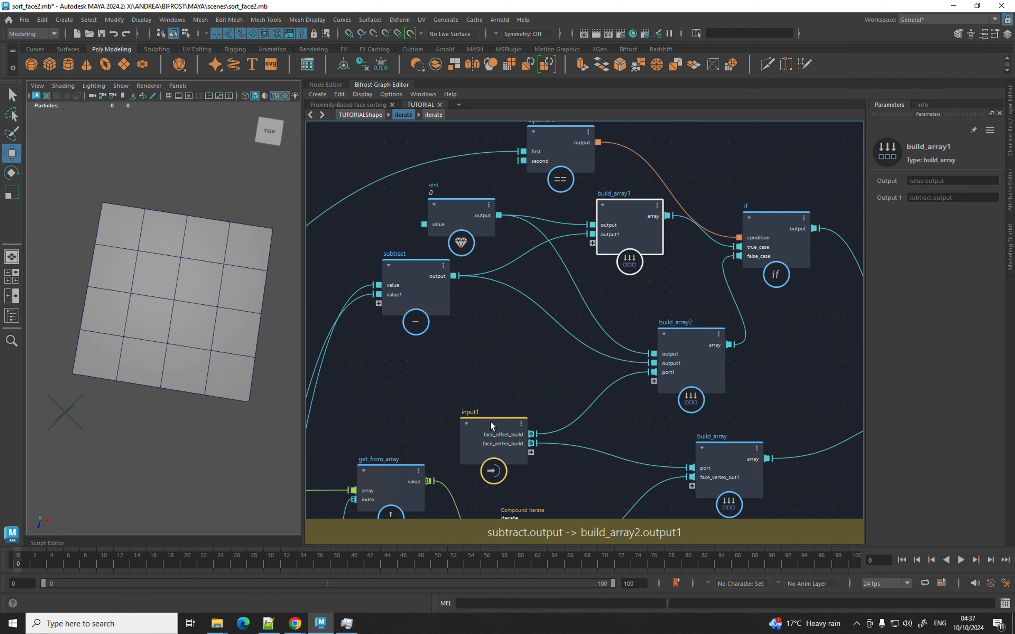
pyautogui.moveTo(490, 421); pyautogui.dragTo(443, 399)
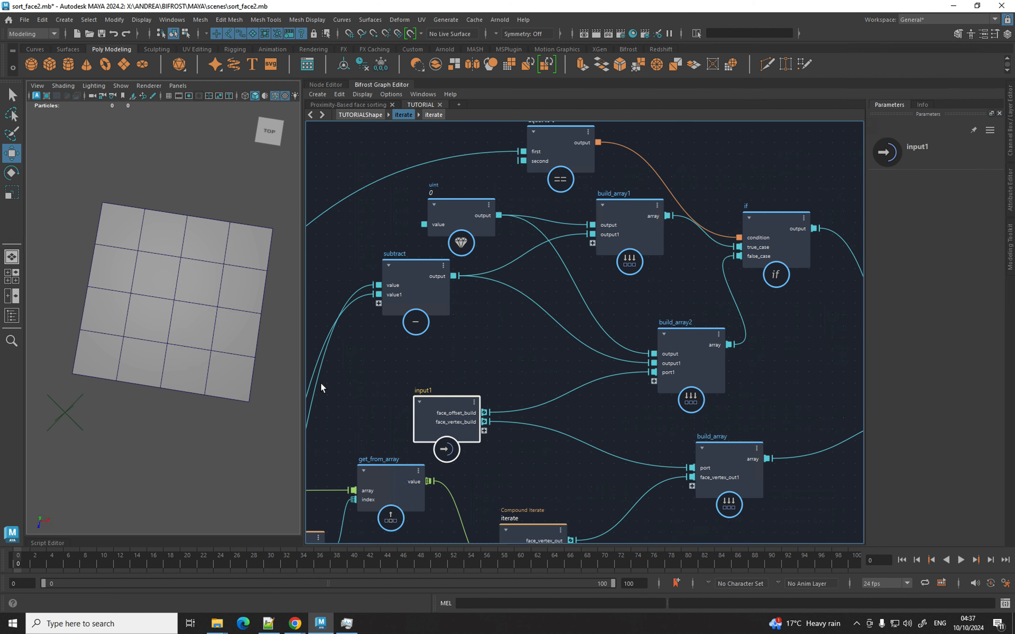
# Add a last_in_array node and feed face_offset_build into its array input.
pyautogui.click(458, 364)
pyautogui.press('Tab')
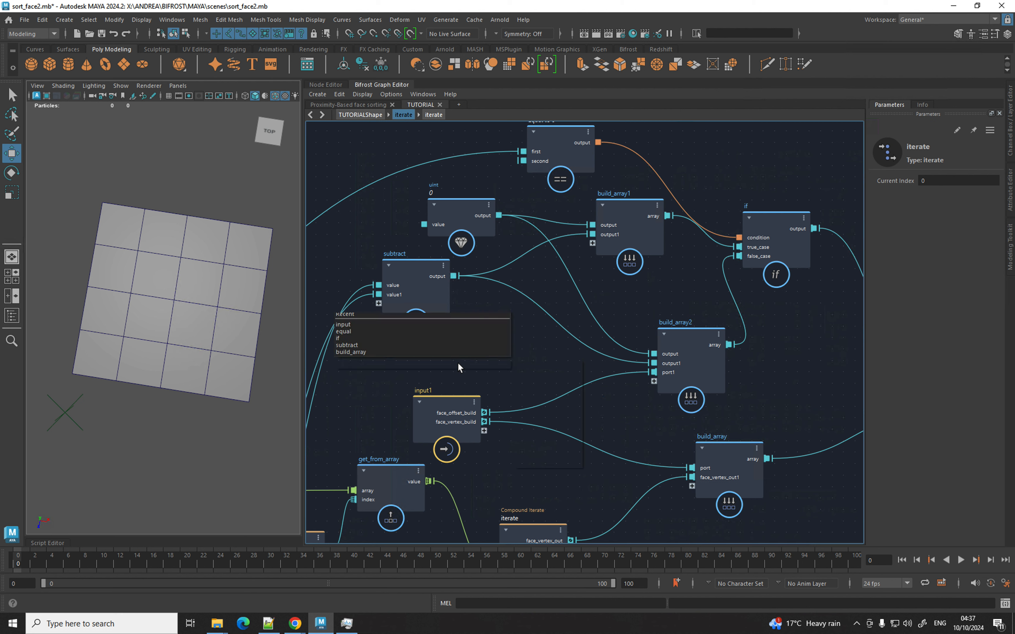
pyautogui.write('last')
pyautogui.press('Down')
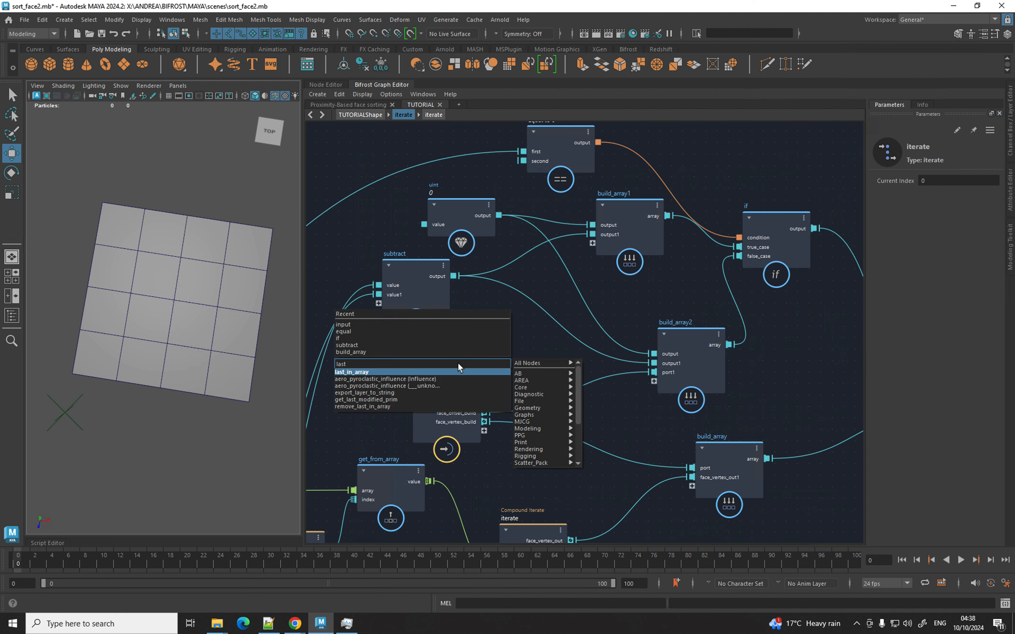
pyautogui.press('Return')
pyautogui.moveTo(469, 395); pyautogui.dragTo(514, 364)
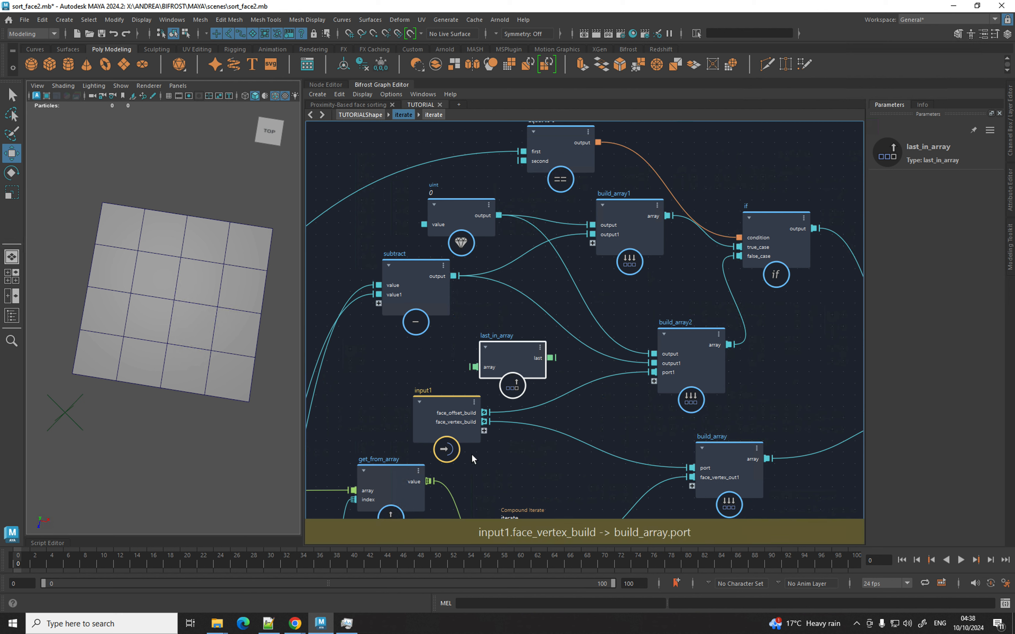
pyautogui.moveTo(484, 413); pyautogui.dragTo(425, 410)
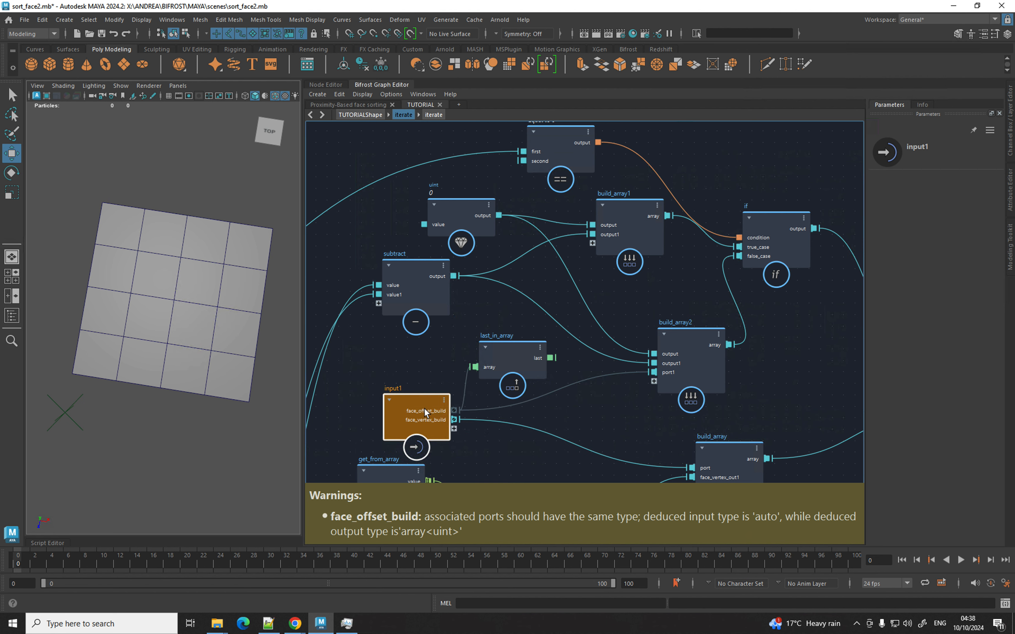
# Set the face_offset_build port type to Integer 32-bit Unsigned (uint).
pyautogui.rightClick(426, 415)
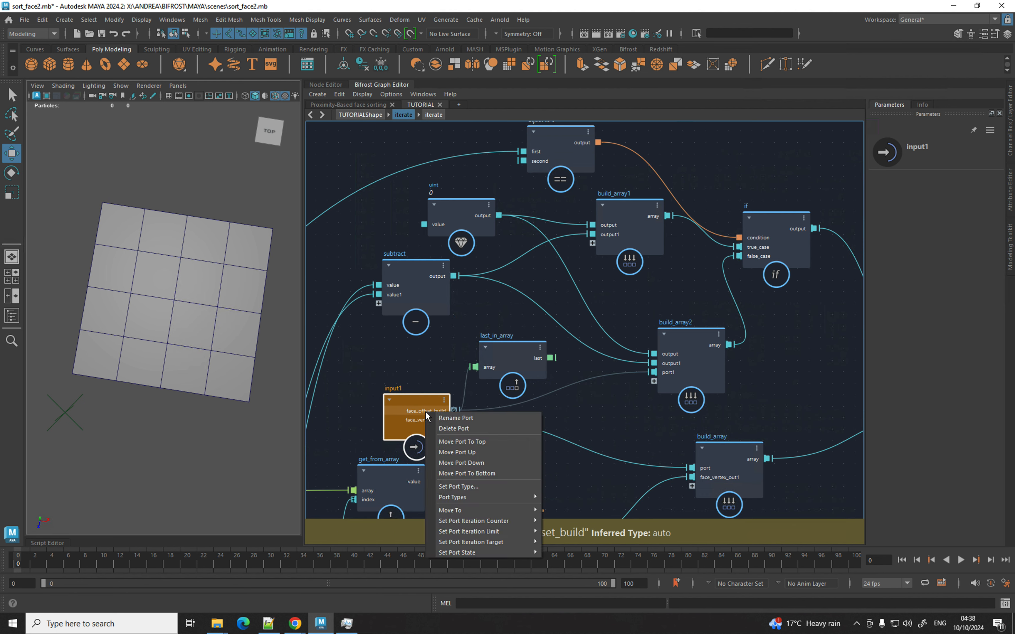
pyautogui.click(469, 487)
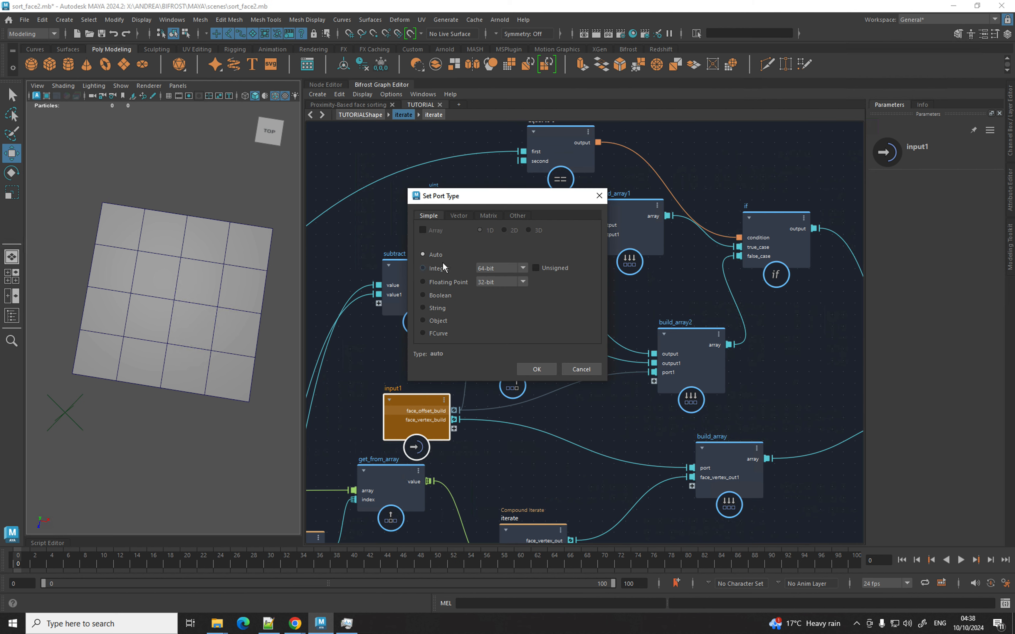
pyautogui.click(437, 268)
pyautogui.click(485, 270)
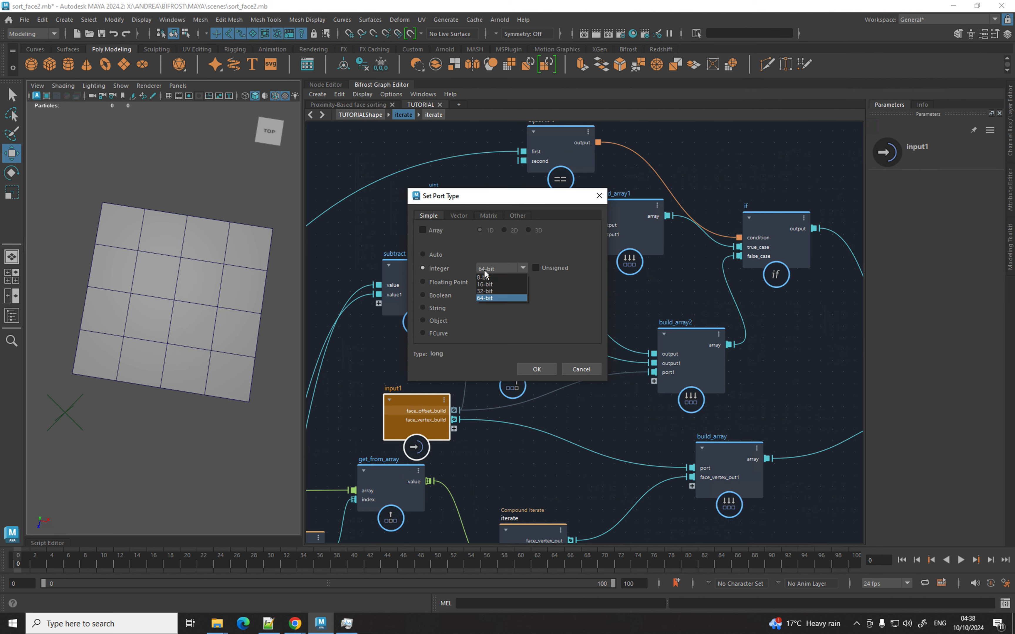
pyautogui.click(507, 291)
pyautogui.click(535, 267)
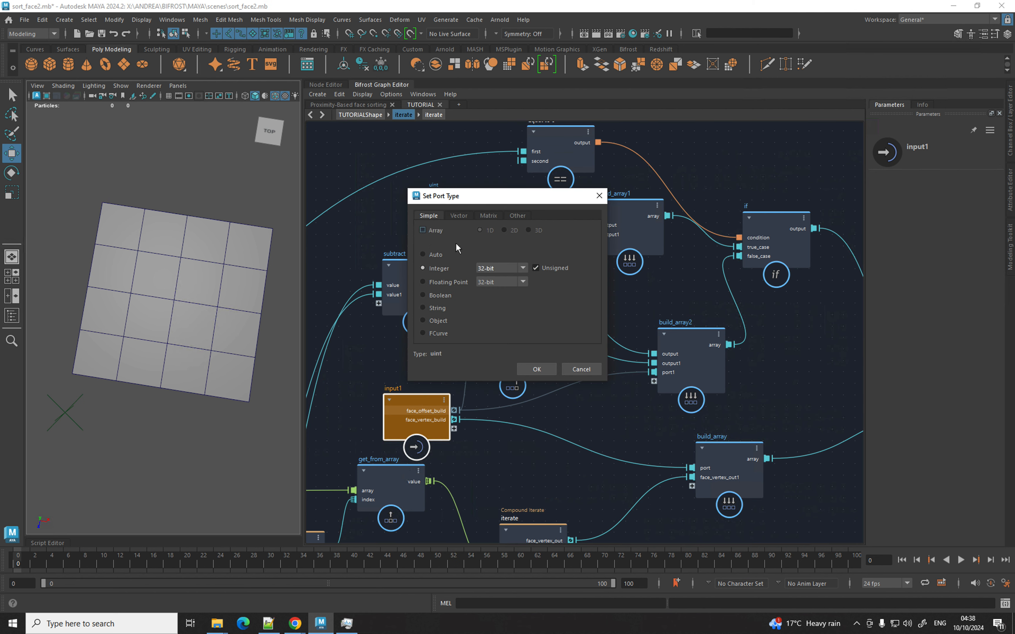
pyautogui.click(532, 368)
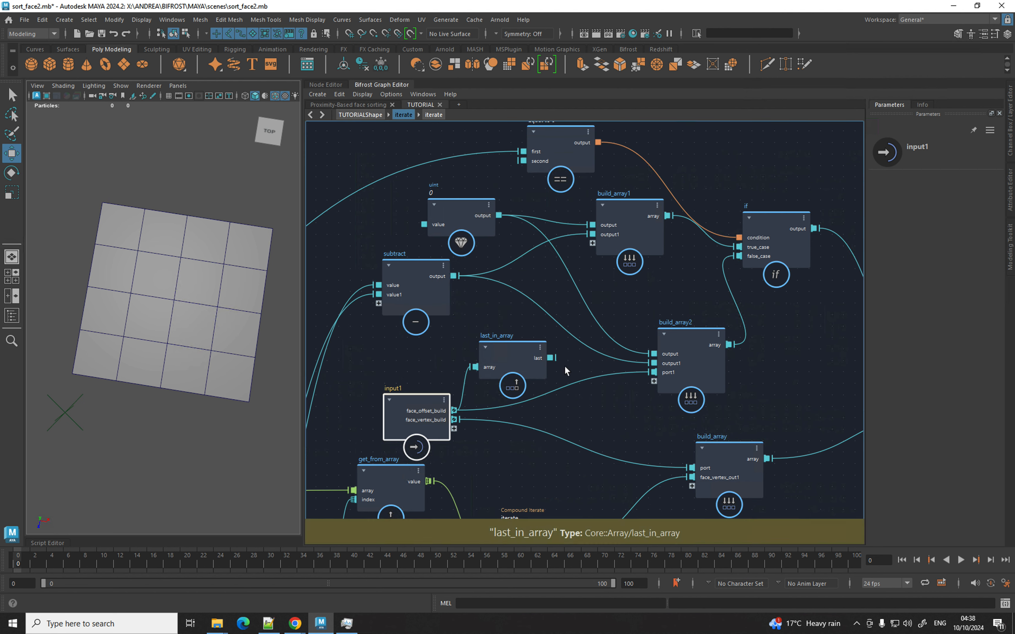
pyautogui.press('Tab')
pyautogui.write('add')
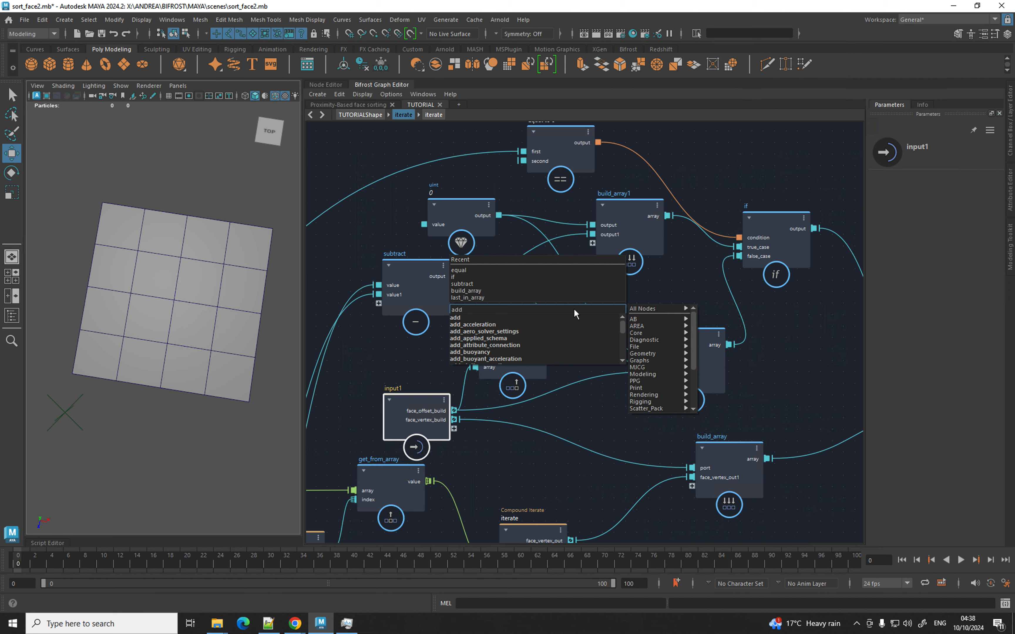
# Create an add node summing subtract's output and last_in_array's last value.
pyautogui.click(547, 318)
pyautogui.moveTo(431, 302); pyautogui.dragTo(422, 294)
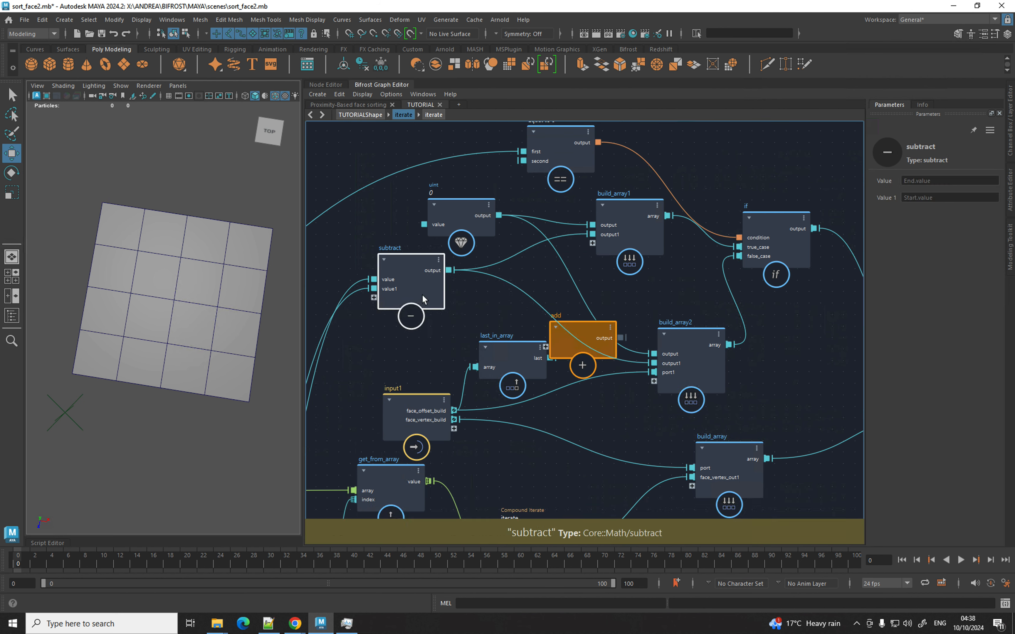
pyautogui.moveTo(537, 363)
pyautogui.mouseDown()
pyautogui.moveTo(490, 353)
pyautogui.moveTo(547, 347)
pyautogui.mouseUp()
pyautogui.moveTo(447, 268); pyautogui.dragTo(547, 356)
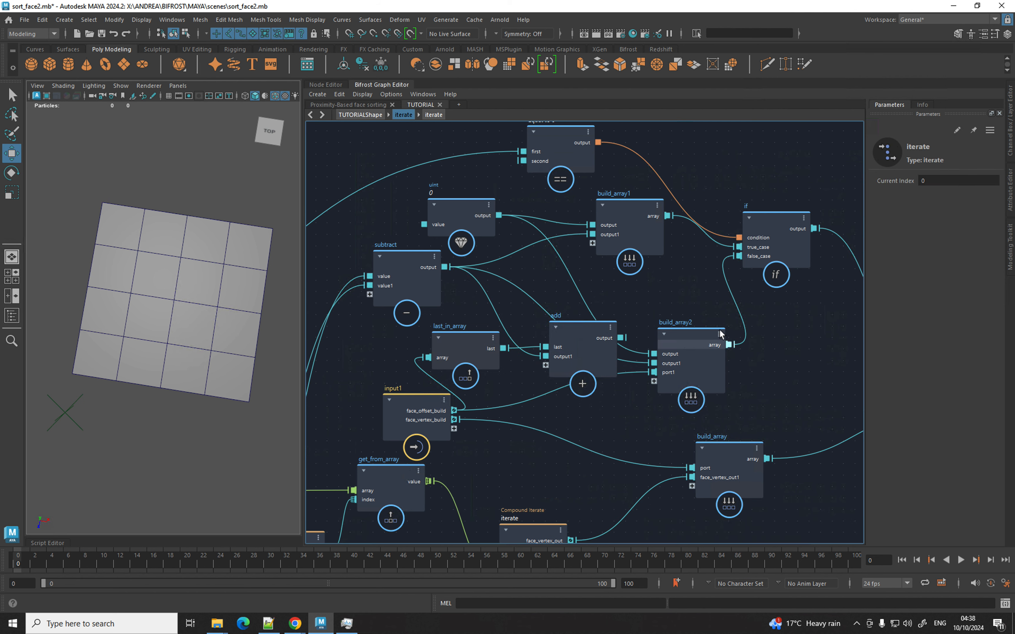
pyautogui.moveTo(720, 330); pyautogui.dragTo(789, 308)
pyautogui.click(518, 348)
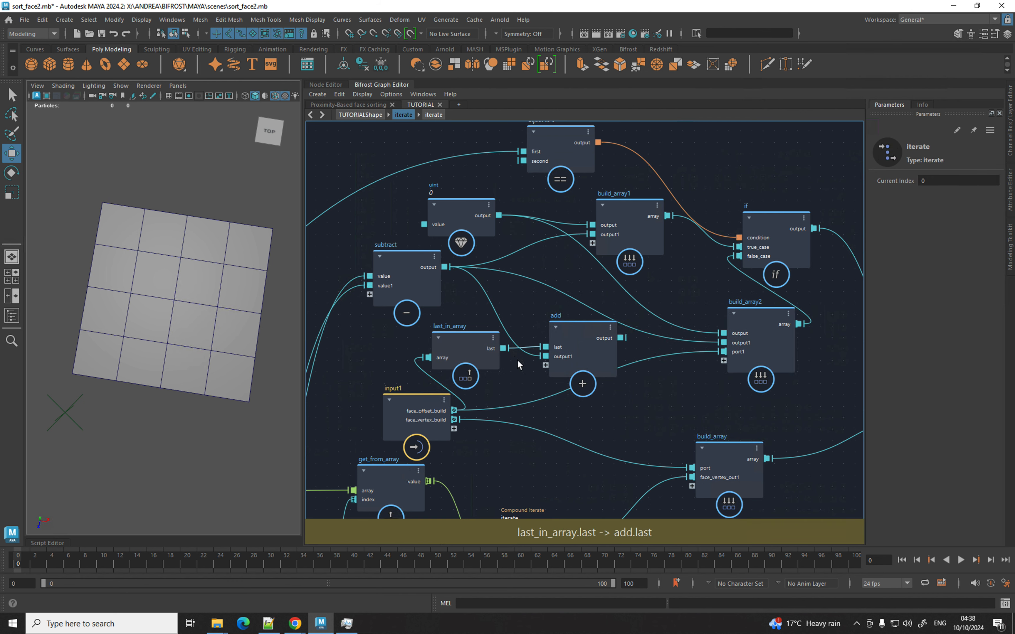
pyautogui.press('Delete')
pyautogui.moveTo(504, 348); pyautogui.dragTo(598, 352)
# Replace build_array2's two old input wires with the add result, and reposition the if and output nodes.
pyautogui.keyDown('alt'); pyautogui.moveTo(595, 348); pyautogui.dragTo(522, 350, button='middle'); pyautogui.keyUp('alt')
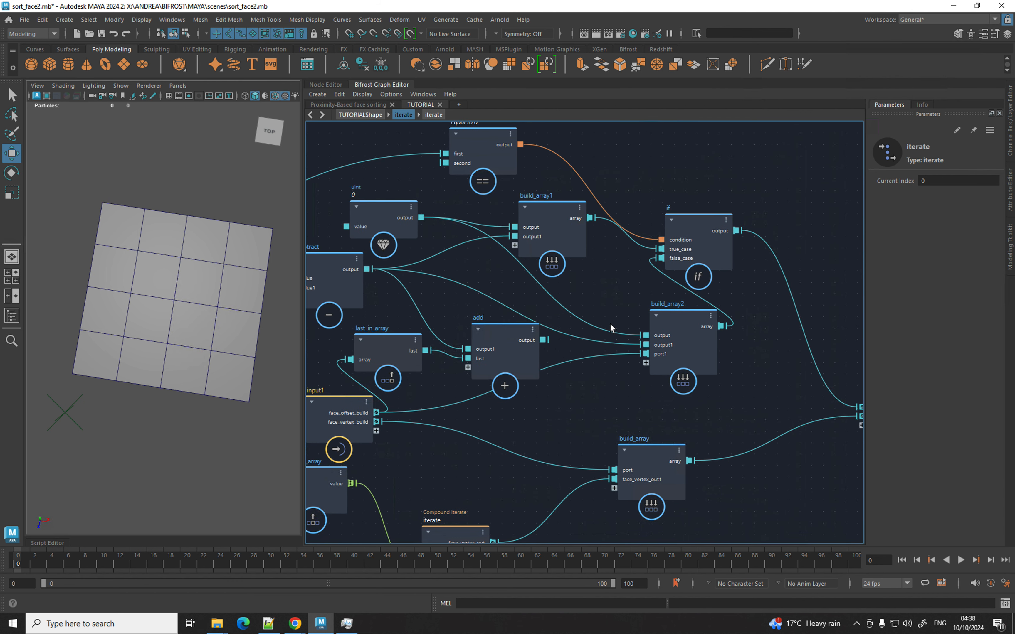
pyautogui.keyDown('ctrl'); pyautogui.keyDown('alt'); pyautogui.keyDown('shift'); pyautogui.moveTo(604, 323); pyautogui.dragTo(586, 346); pyautogui.keyUp('shift'); pyautogui.keyUp('alt'); pyautogui.keyUp('ctrl')
pyautogui.moveTo(704, 230); pyautogui.dragTo(813, 206)
pyautogui.moveTo(684, 329); pyautogui.dragTo(688, 285)
pyautogui.moveTo(518, 351); pyautogui.dragTo(578, 365)
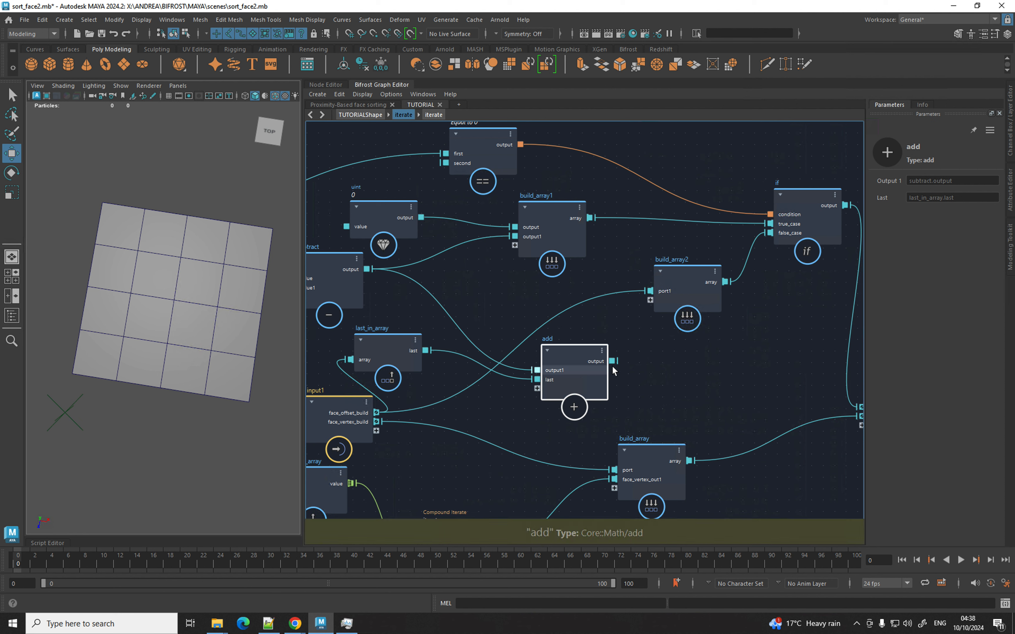
pyautogui.moveTo(612, 361); pyautogui.dragTo(656, 299)
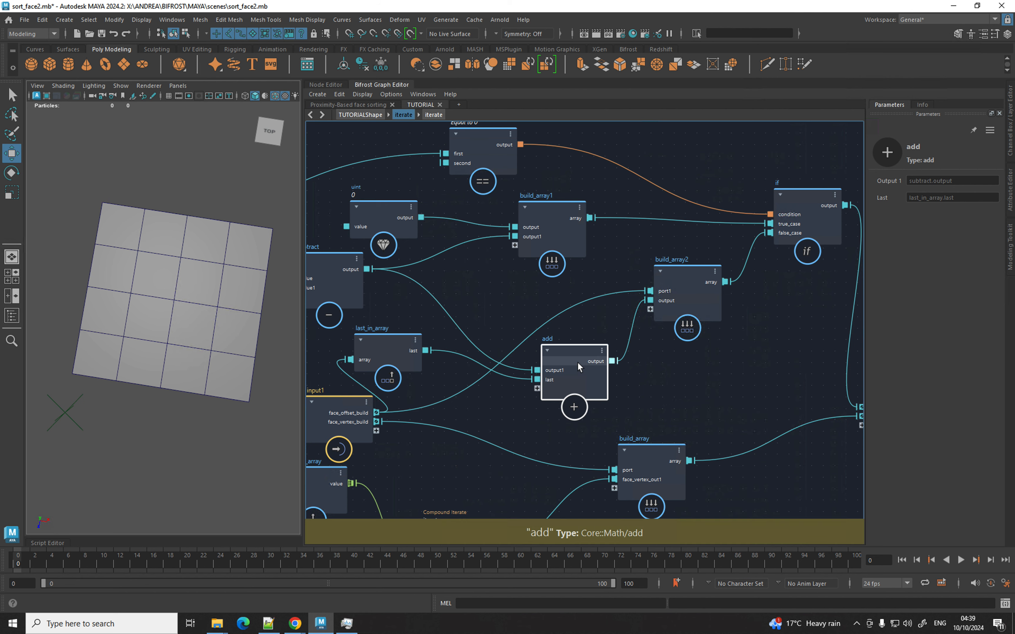
pyautogui.keyDown('alt'); pyautogui.moveTo(666, 347); pyautogui.dragTo(461, 308, button='middle'); pyautogui.keyUp('alt')
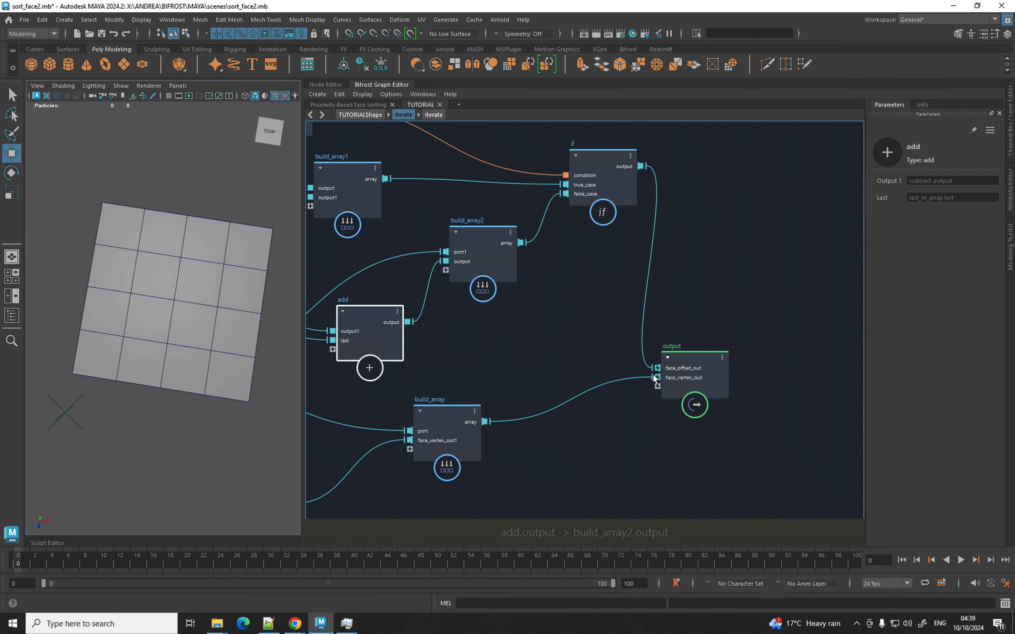
pyautogui.click(773, 335)
pyautogui.moveTo(773, 335); pyautogui.dragTo(804, 319)
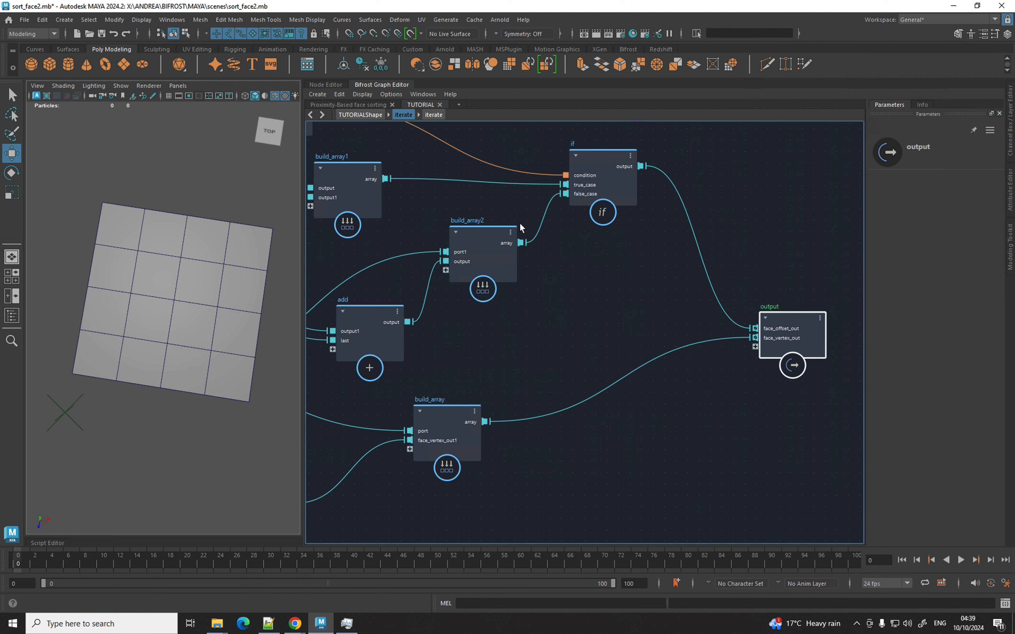
# Return to the TUTORIALShape level and add a construct_mesh node beside the iterate compound.
pyautogui.click(366, 113)
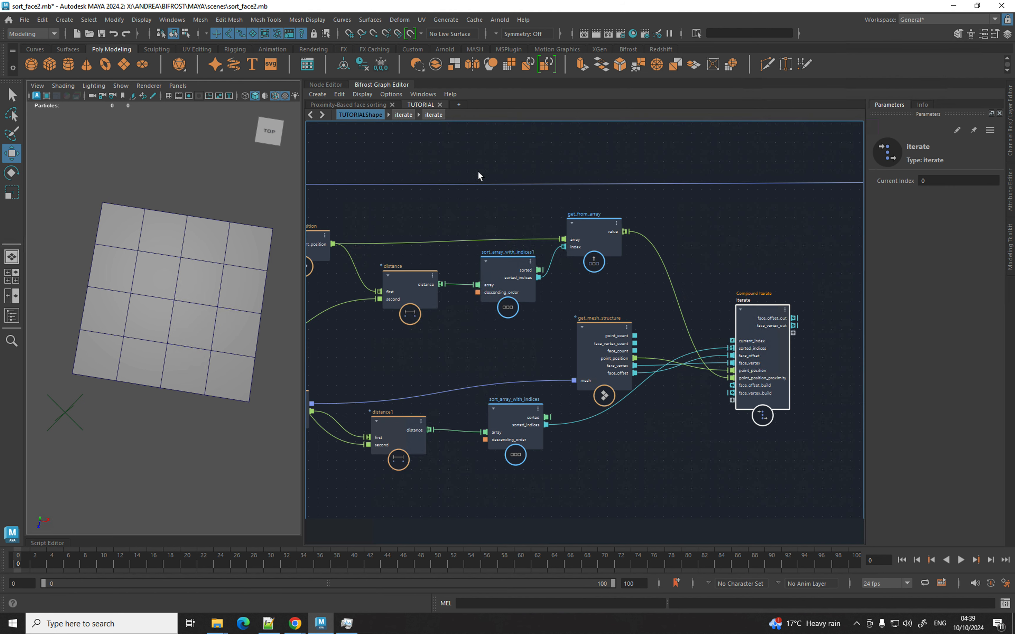
pyautogui.moveTo(705, 244); pyautogui.dragTo(468, 249, button='middle')
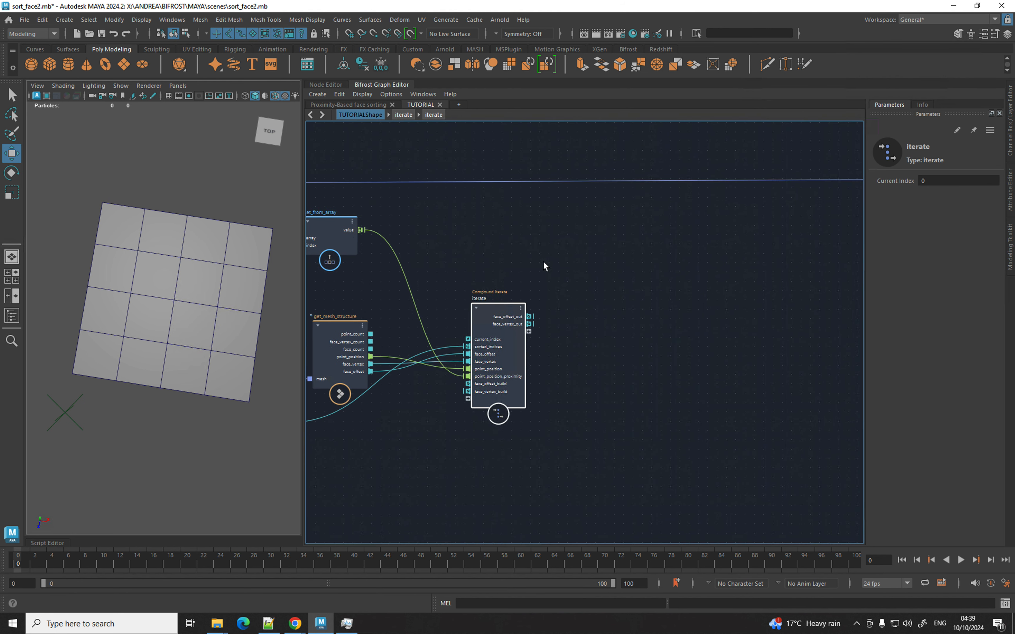
pyautogui.scroll(2, 543, 264)
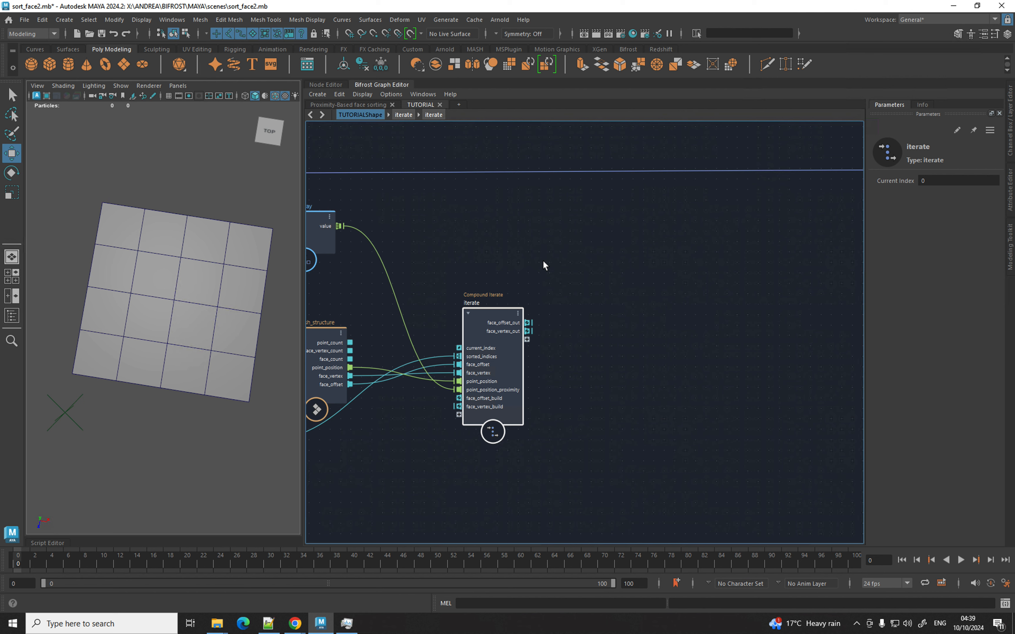
pyautogui.press('Tab')
pyautogui.write('cont')
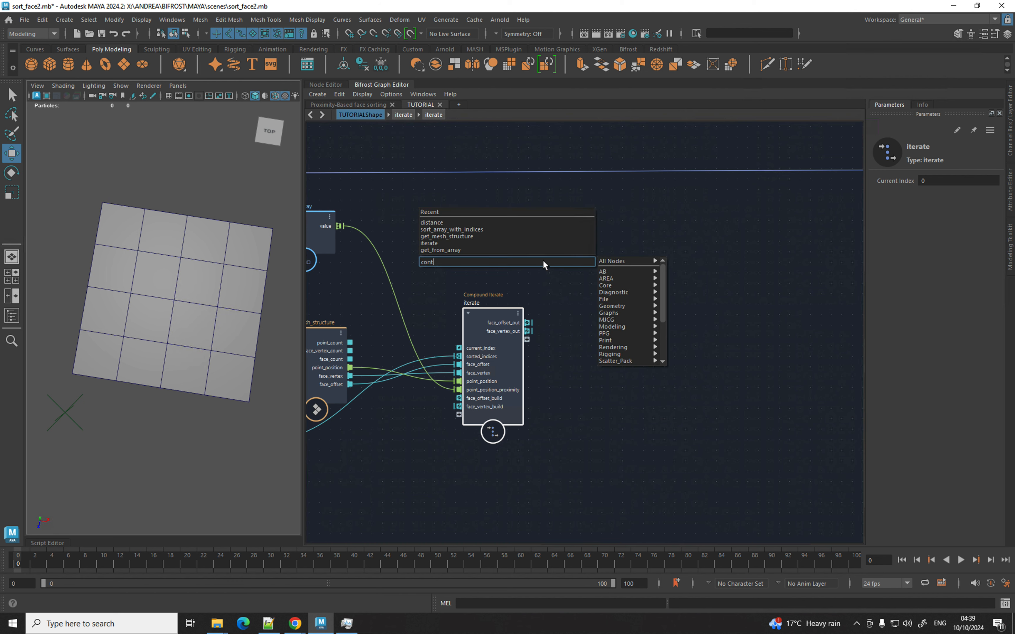
pyautogui.press('BackSpace')
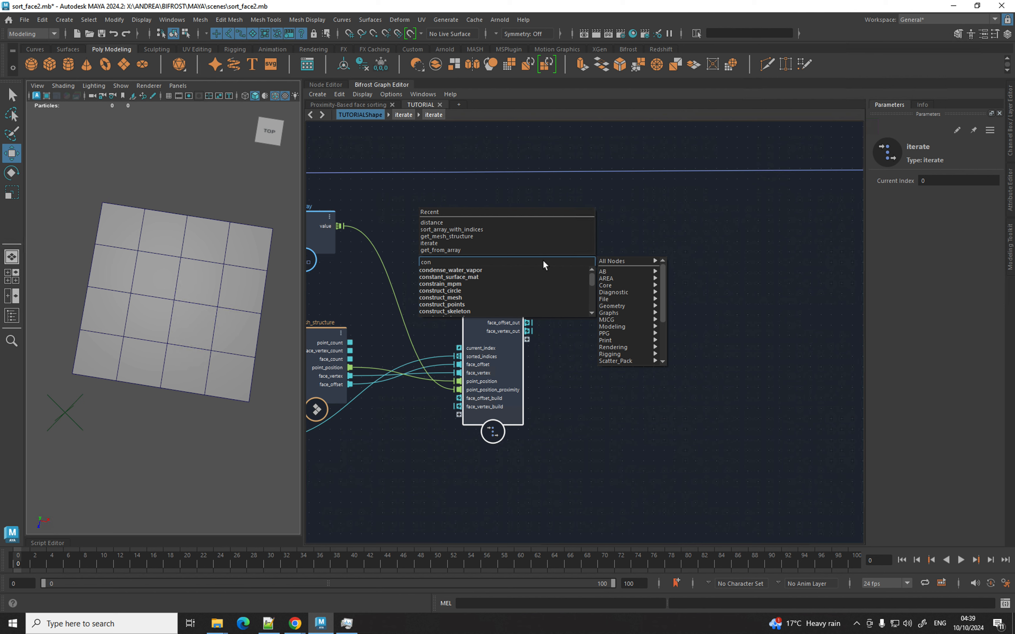
pyautogui.press('Down')
pyautogui.press('Down')
pyautogui.press('Down')
pyautogui.press('Down')
pyautogui.press('Down')
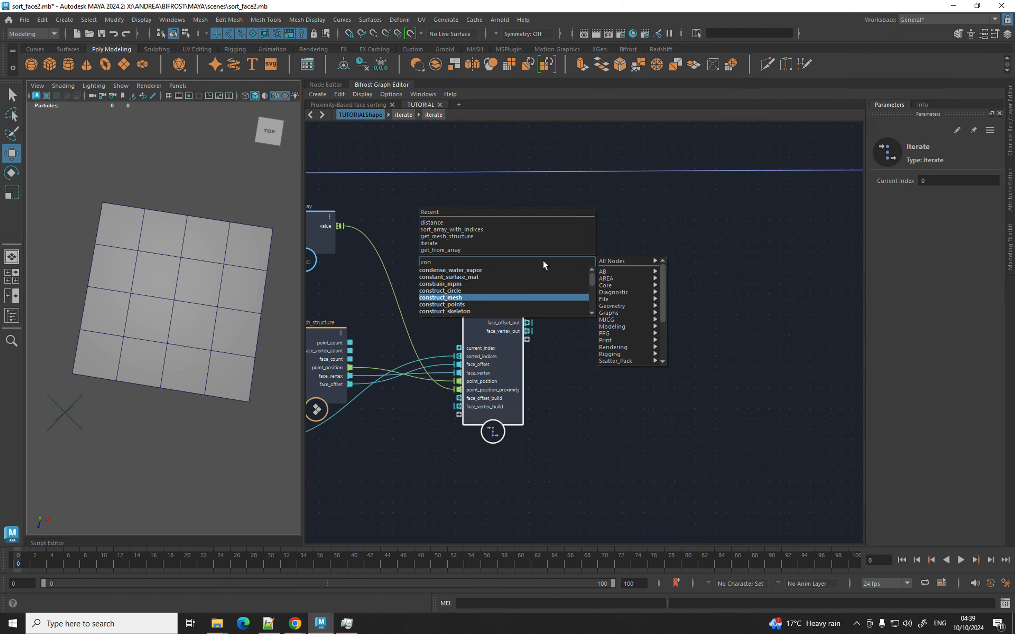
pyautogui.press('Return')
pyautogui.moveTo(565, 286); pyautogui.dragTo(612, 259)
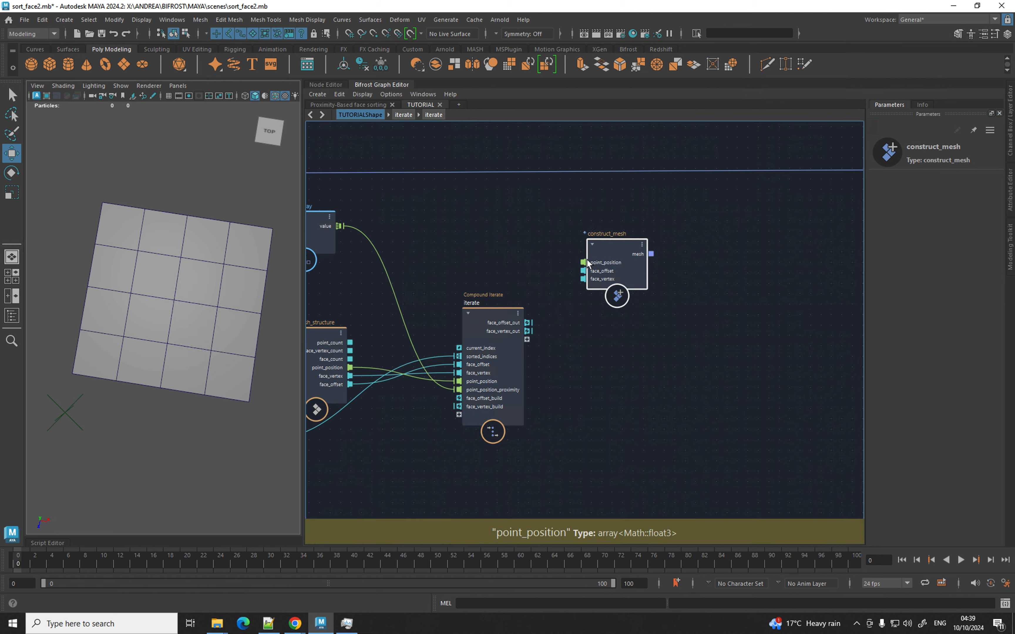
# Wire the sorted positions, face_offset_out and face_vertex_out into construct_mesh.
pyautogui.moveTo(344, 229); pyautogui.dragTo(782, 229, button='middle')
pyautogui.press('super')
pyautogui.click(477, 211)
pyautogui.moveTo(767, 208); pyautogui.dragTo(518, 222, button='middle')
pyautogui.moveTo(478, 238); pyautogui.dragTo(717, 274)
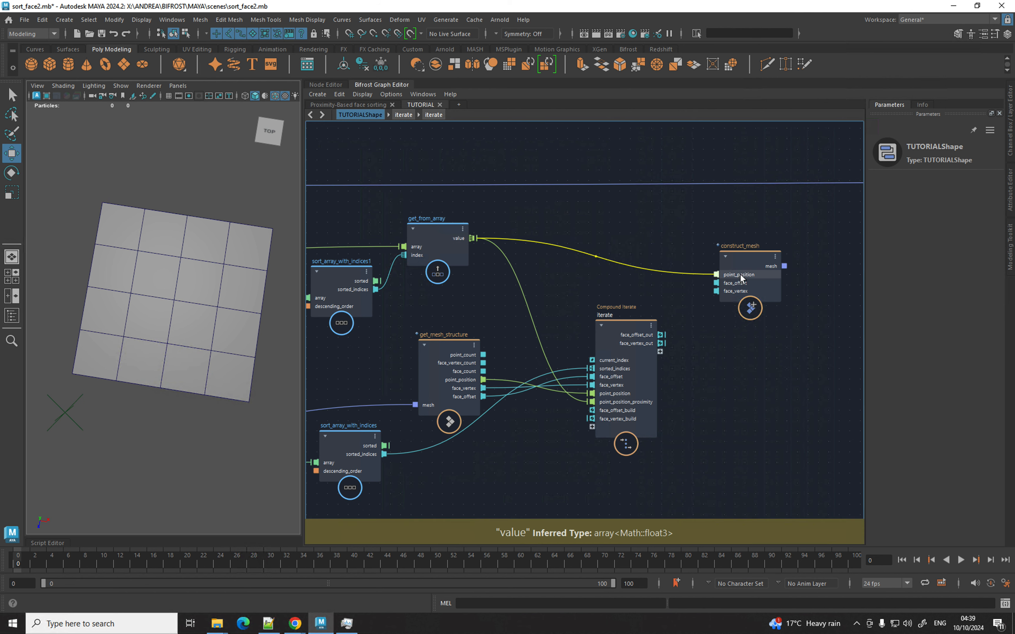
pyautogui.moveTo(700, 282); pyautogui.dragTo(648, 278, button='middle')
pyautogui.scroll(3, 692, 280)
pyautogui.moveTo(612, 351); pyautogui.dragTo(742, 235)
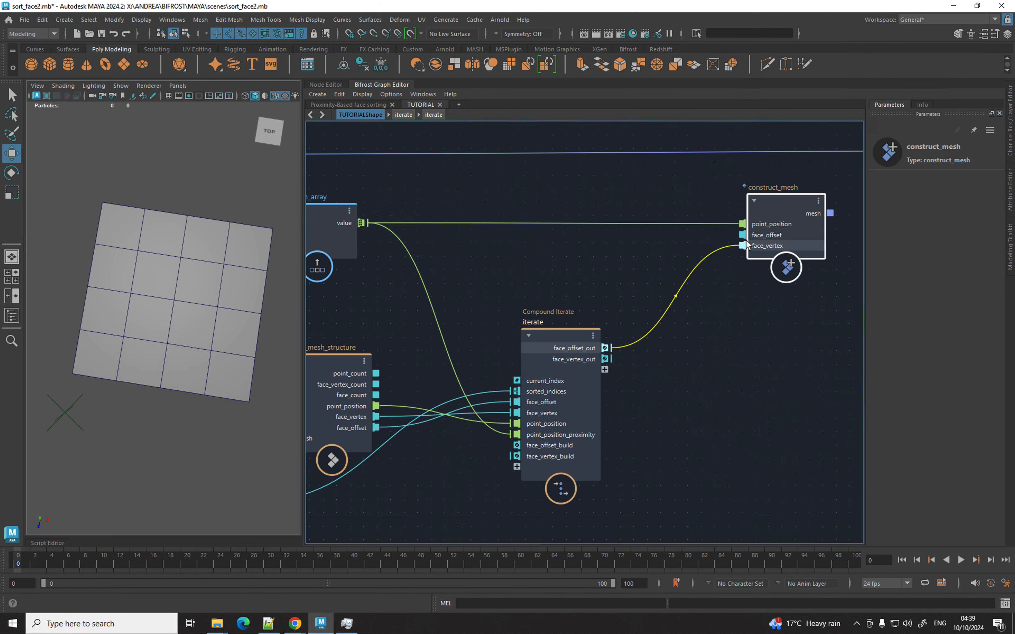
pyautogui.moveTo(612, 360); pyautogui.dragTo(745, 245)
# Connect construct_mesh's mesh output to the terminal node.
pyautogui.moveTo(747, 301); pyautogui.dragTo(496, 437, button='middle')
pyautogui.moveTo(653, 343); pyautogui.dragTo(530, 340, button='middle')
pyautogui.scroll(-3, 575, 321)
pyautogui.moveTo(611, 319); pyautogui.dragTo(385, 325, button='middle')
pyautogui.moveTo(719, 289); pyautogui.dragTo(552, 288)
pyautogui.moveTo(515, 317); pyautogui.dragTo(694, 306, button='middle')
pyautogui.moveTo(461, 328); pyautogui.dragTo(713, 288)
# Frame the rebuilt mesh grid in the viewport and clear the node selection.
pyautogui.scroll(-3, 194, 289)
pyautogui.keyDown('alt'); pyautogui.moveTo(192, 278); pyautogui.dragTo(228, 273, button='middle'); pyautogui.keyUp('alt')
pyautogui.keyDown('alt'); pyautogui.moveTo(227, 275); pyautogui.dragTo(240, 280, button='right'); pyautogui.keyUp('alt')
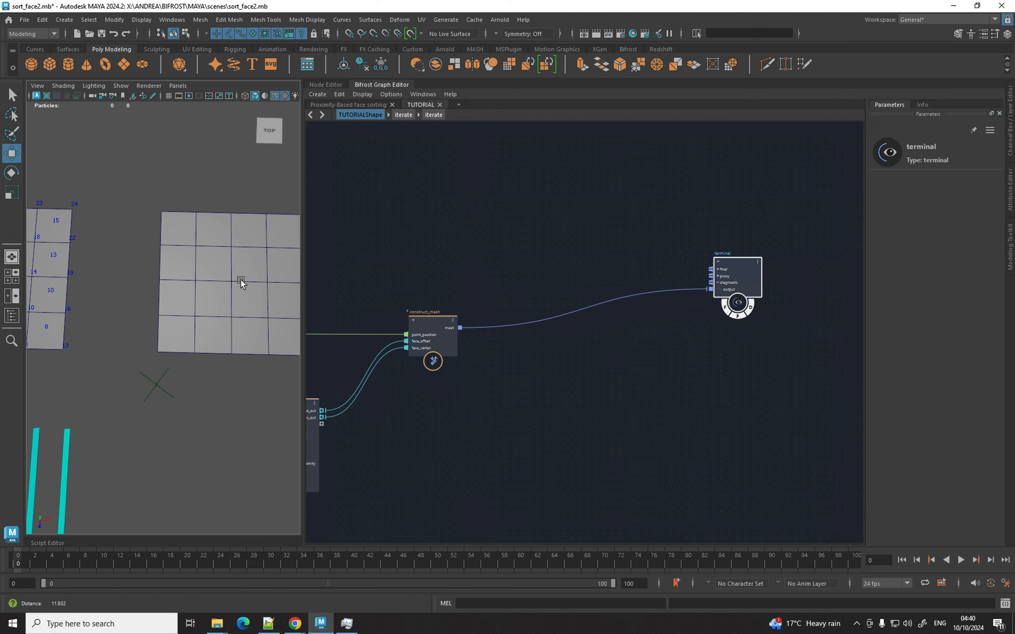
pyautogui.keyDown('alt'); pyautogui.moveTo(241, 280); pyautogui.dragTo(188, 290, button='middle'); pyautogui.keyUp('alt')
pyautogui.keyDown('alt'); pyautogui.moveTo(188, 290); pyautogui.dragTo(196, 292, button='right'); pyautogui.keyUp('alt')
pyautogui.keyDown('alt'); pyautogui.moveTo(196, 292); pyautogui.dragTo(185, 295, button='middle'); pyautogui.keyUp('alt')
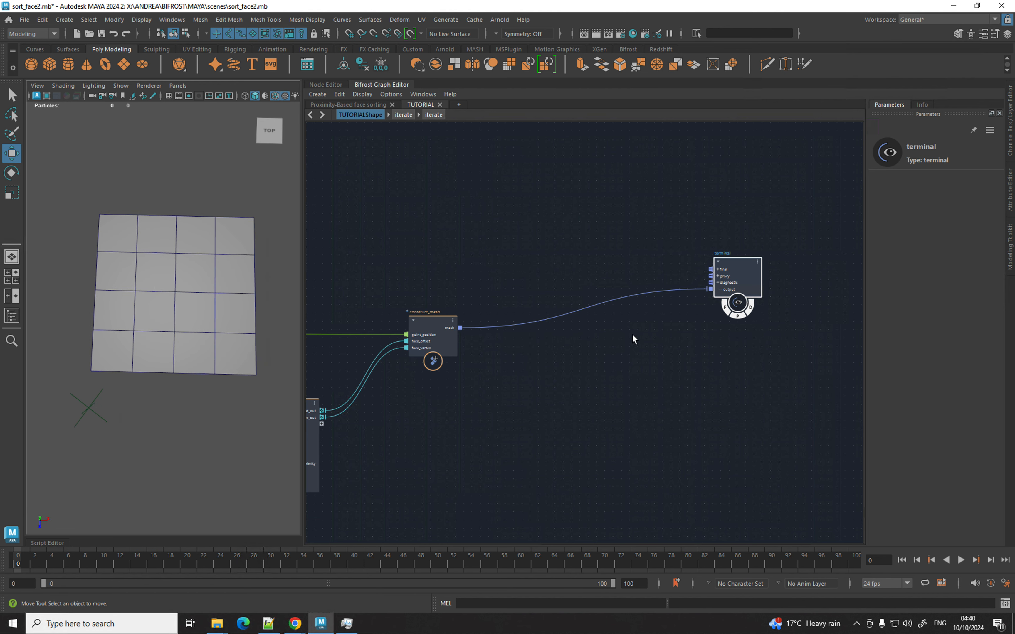
pyautogui.click(551, 377)
# Add an update_face_centers node fed by the rebuilt mesh.
pyautogui.press('Tab')
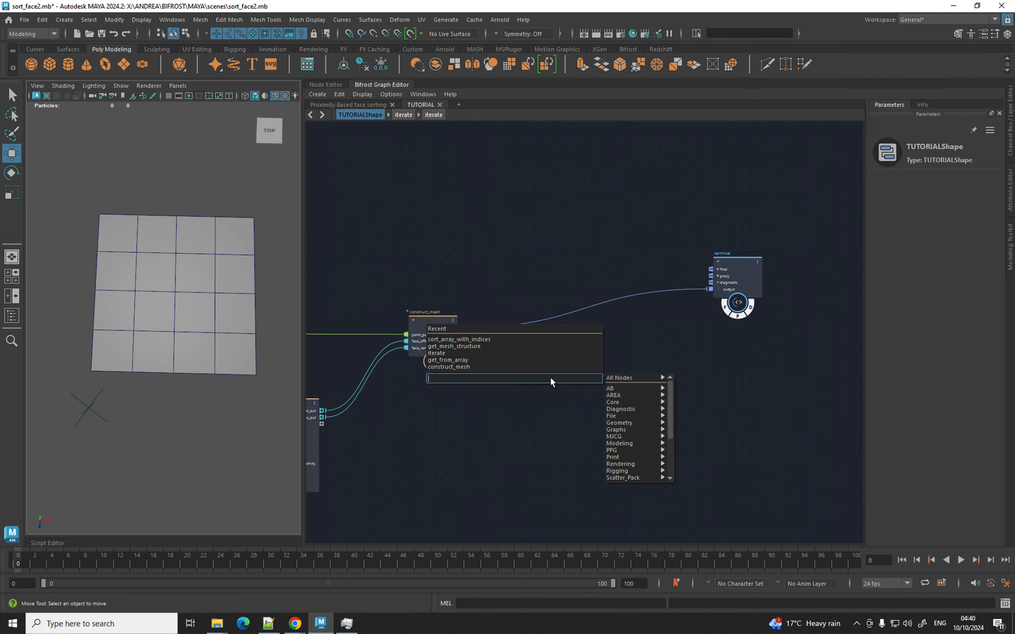
pyautogui.write('upda')
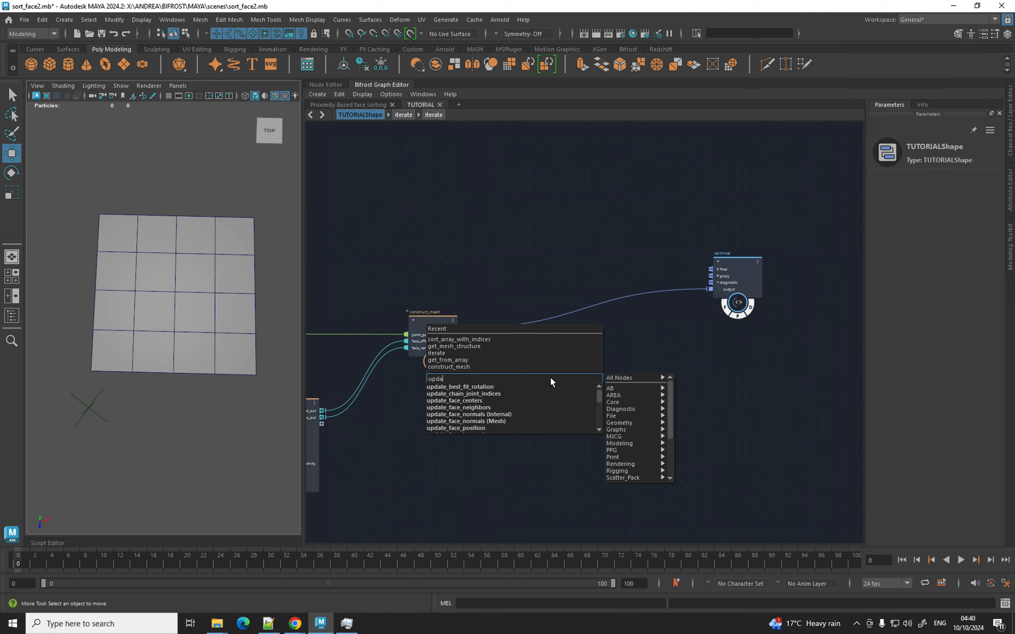
pyautogui.press('Down')
pyautogui.press('Down')
pyautogui.press('Down')
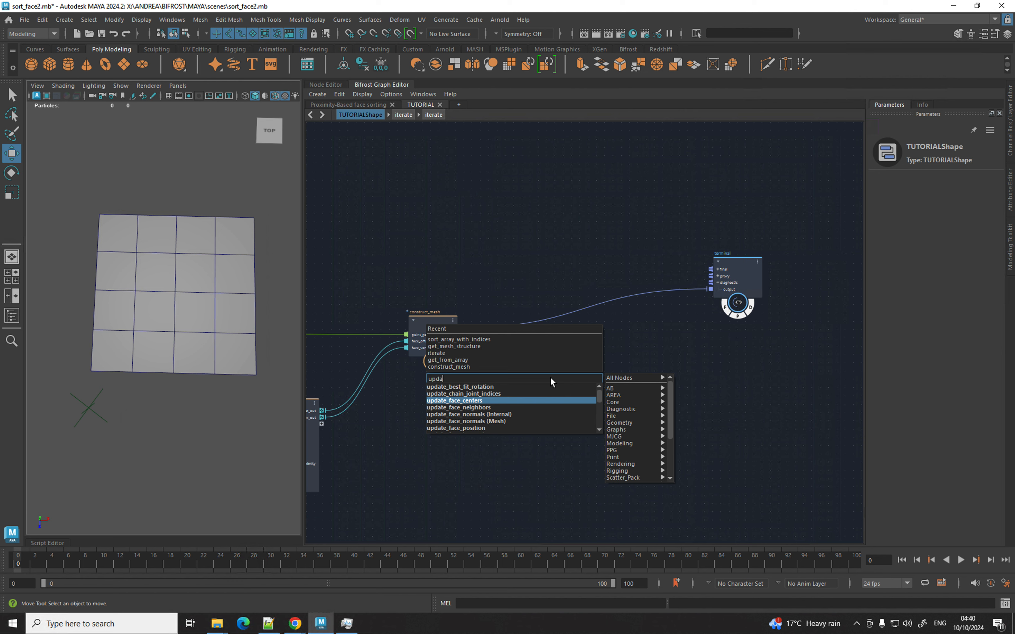
pyautogui.press('Return')
pyautogui.moveTo(460, 328); pyautogui.dragTo(485, 408)
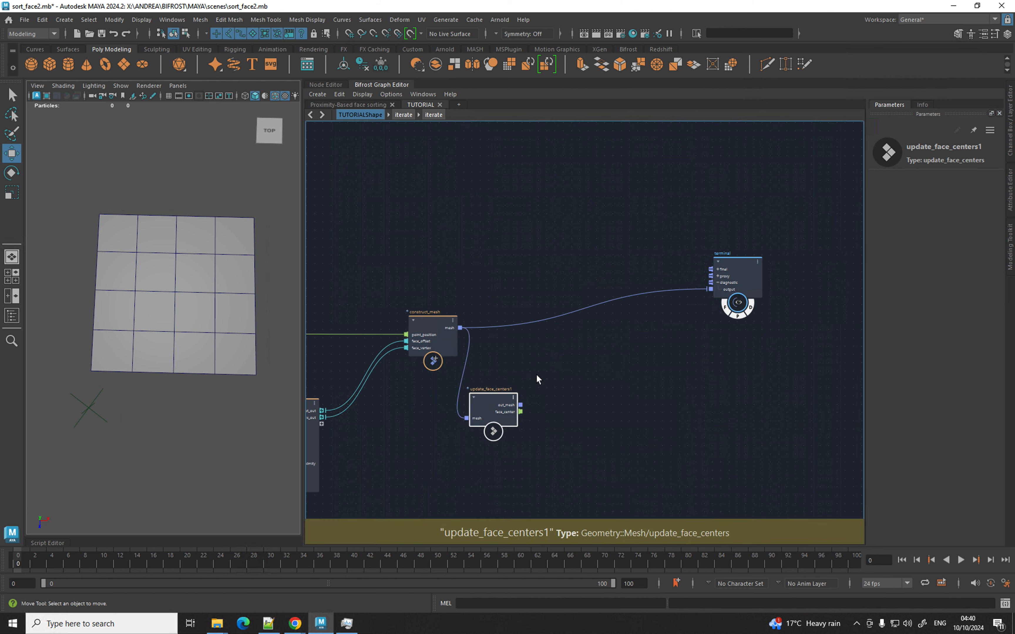
pyautogui.moveTo(423, 327); pyautogui.dragTo(409, 319)
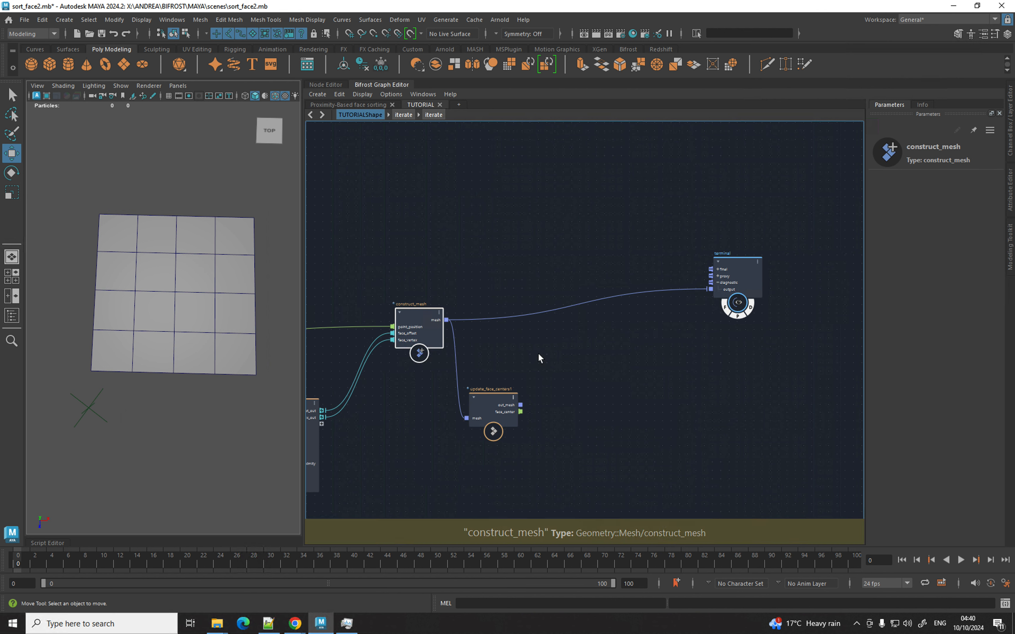
# Add construct_points using the face centers as point positions.
pyautogui.press('Tab')
pyautogui.write('con')
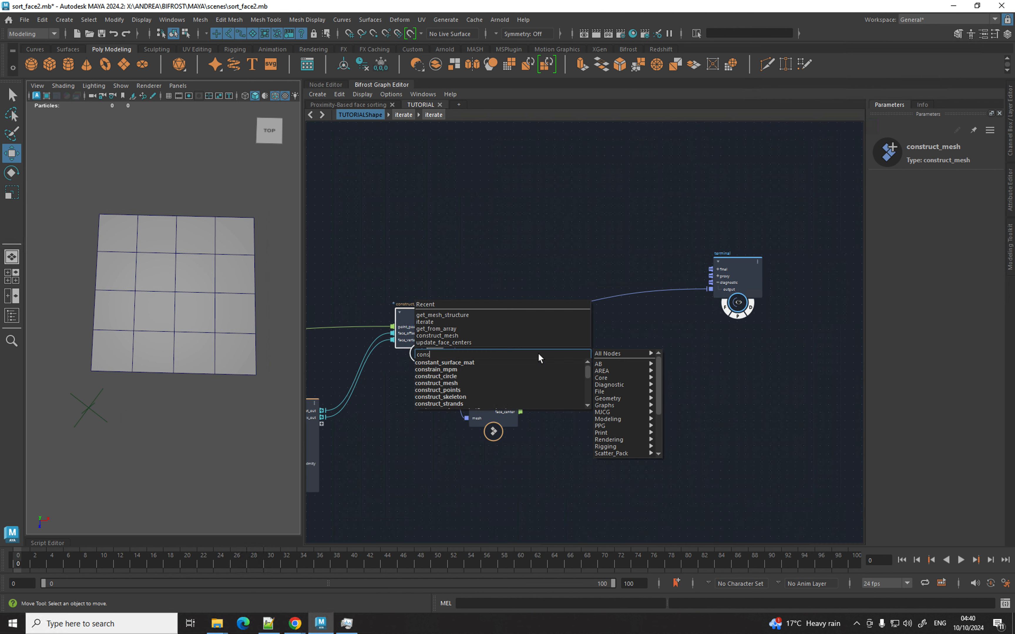
pyautogui.write('strut')
pyautogui.press('BackSpace')
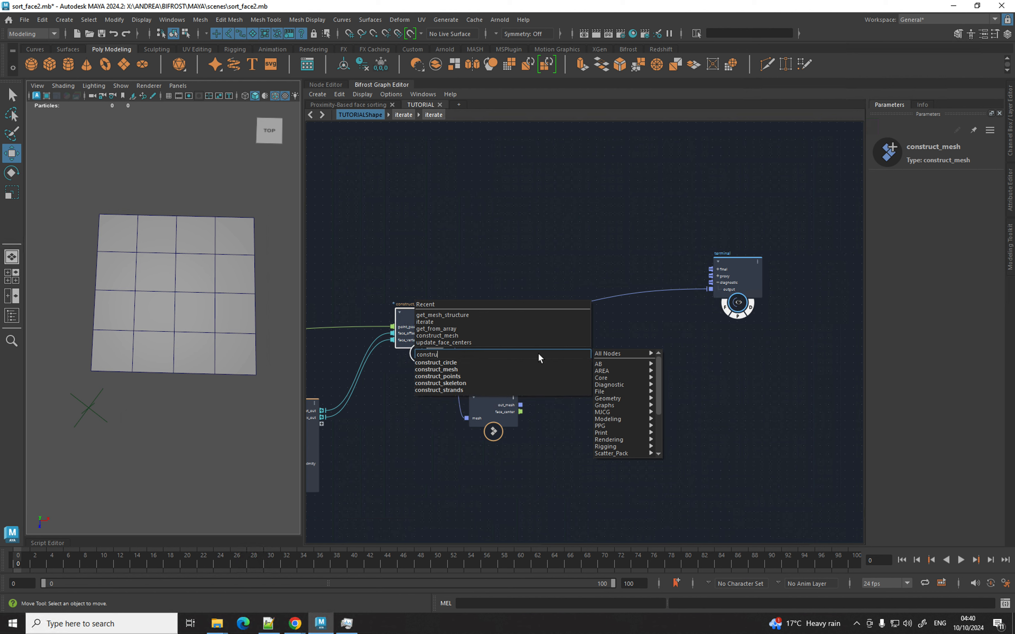
pyautogui.press('Down')
pyautogui.press('Down')
pyautogui.press('Down')
pyautogui.press('Return')
pyautogui.moveTo(539, 364); pyautogui.dragTo(576, 384)
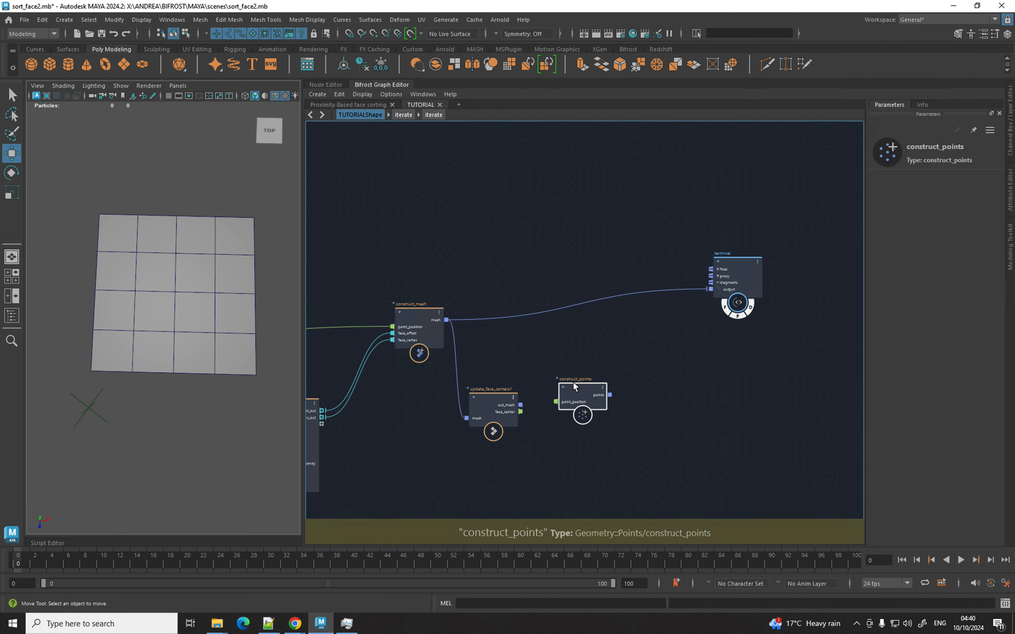
pyautogui.moveTo(521, 412)
pyautogui.mouseDown()
pyautogui.moveTo(569, 401)
pyautogui.moveTo(576, 410)
pyautogui.mouseUp()
# Add get_array_indices fed by the face centers.
pyautogui.press('Tab')
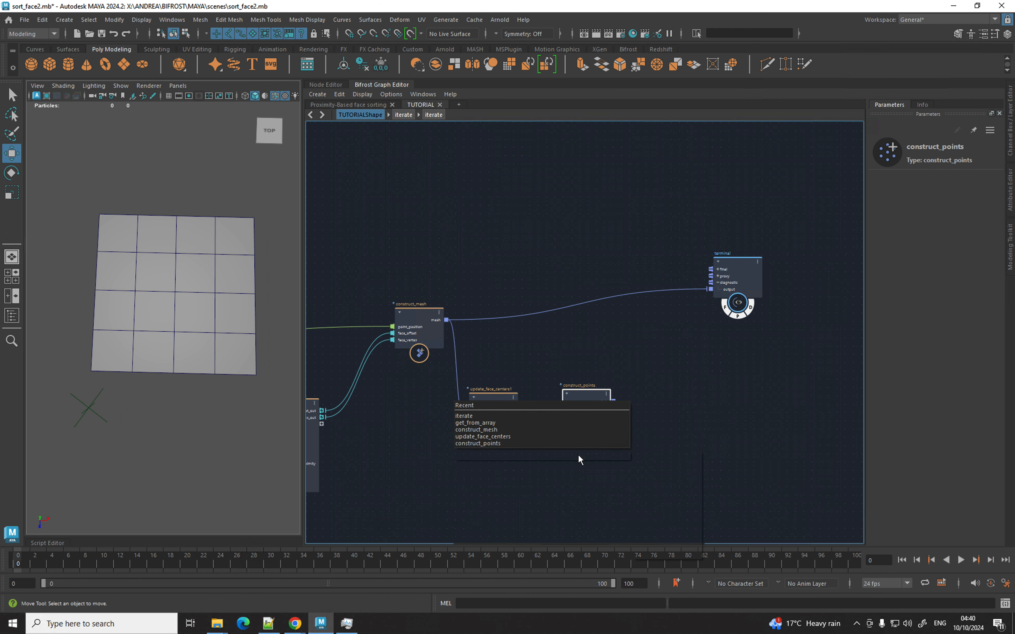
pyautogui.write('indic')
pyautogui.press('Down')
pyautogui.press('Down')
pyautogui.press('Down')
pyautogui.press('Return')
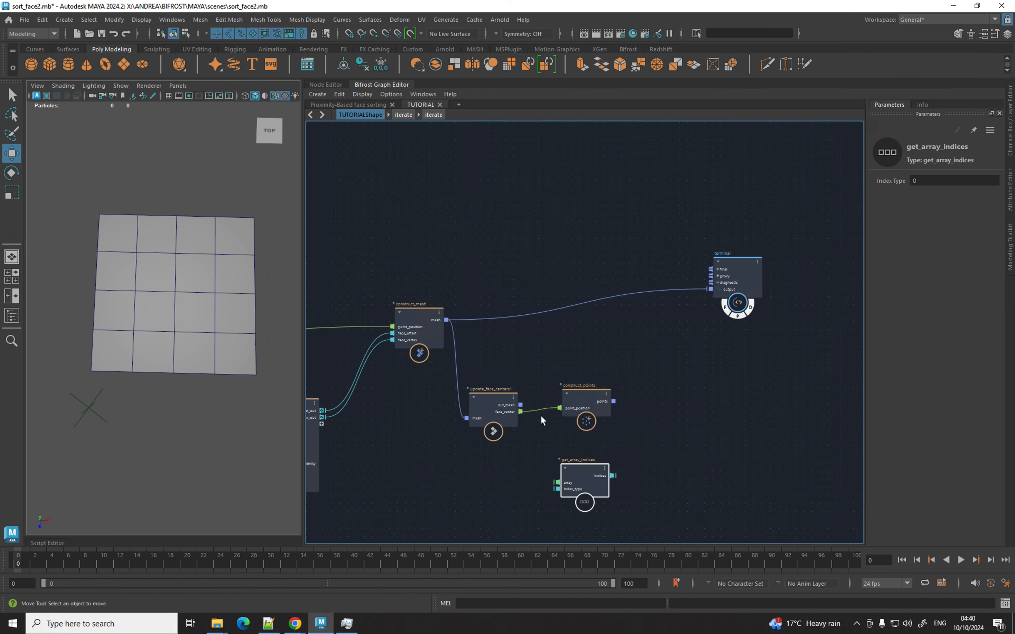
pyautogui.moveTo(520, 411); pyautogui.dragTo(565, 479)
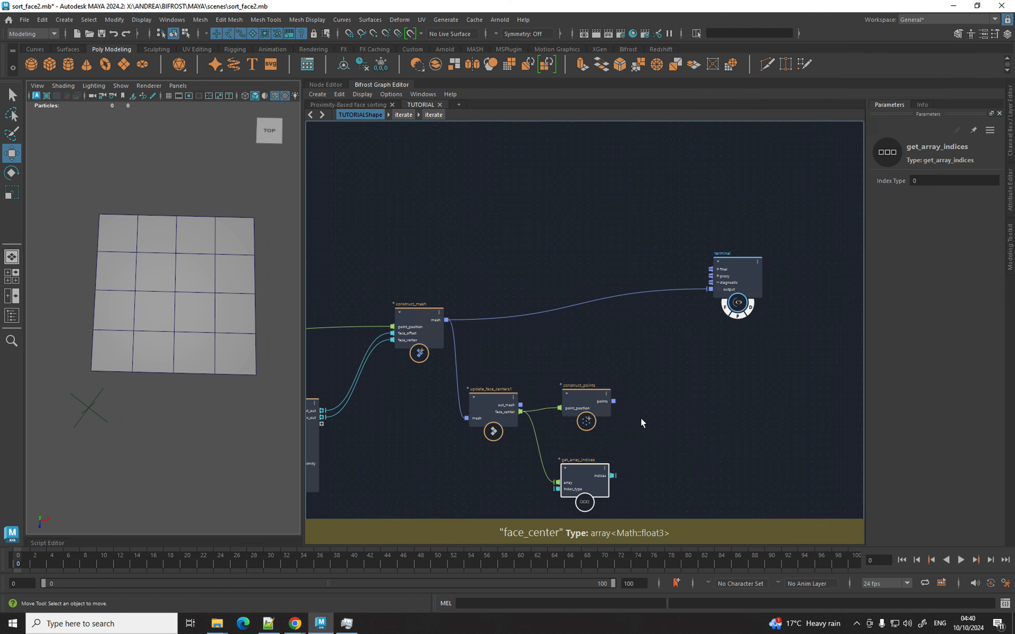
# Add set_geo_property storing the indices on the constructed points as point_id.
pyautogui.press('Tab')
pyautogui.write('setgeo')
pyautogui.press('Down')
pyautogui.press('Down')
pyautogui.press('Down')
pyautogui.press('Return')
pyautogui.moveTo(651, 417)
pyautogui.mouseDown()
pyautogui.moveTo(665, 395)
pyautogui.moveTo(635, 425)
pyautogui.mouseUp()
pyautogui.moveTo(612, 475); pyautogui.dragTo(636, 444)
pyautogui.click(959, 182)
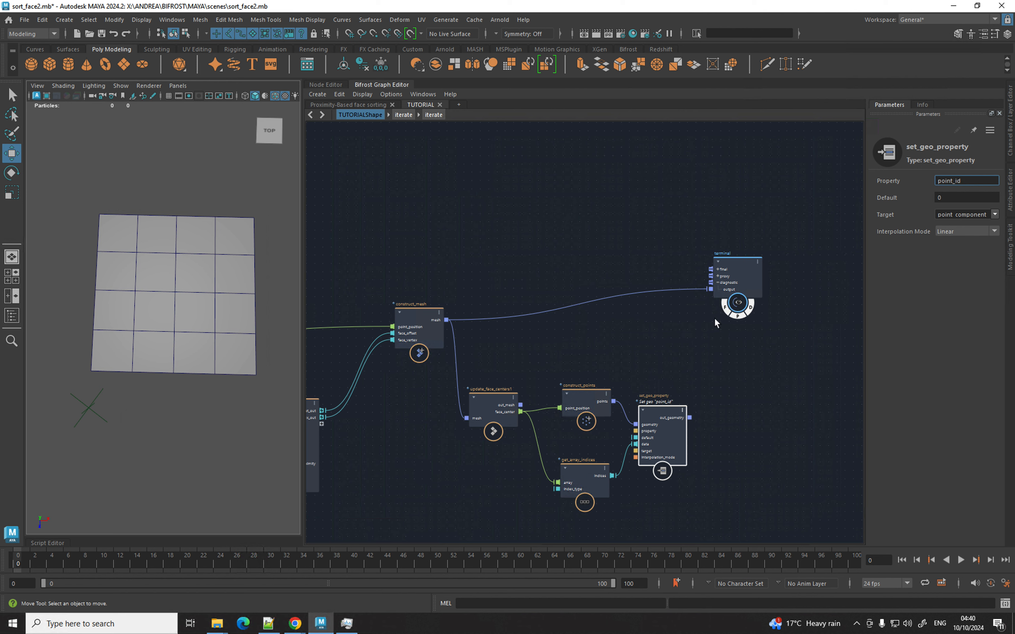
# Add a set_point_shape node fed by the point_id-tagged points.
pyautogui.press('Tab')
pyautogui.write('setshape')
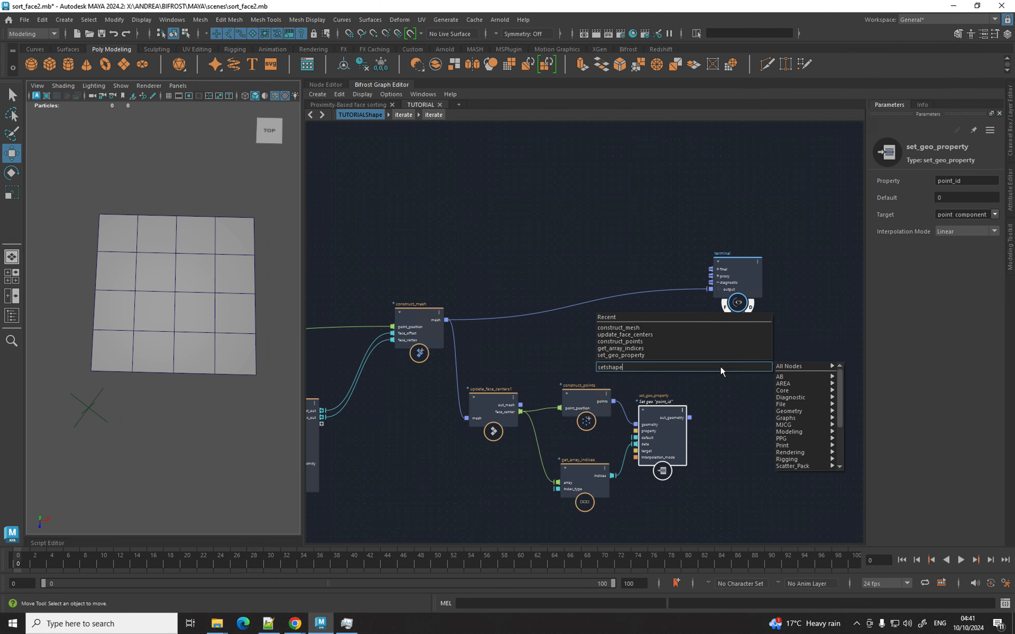
pyautogui.press('BackSpace')
pyautogui.press('BackSpace')
pyautogui.press('BackSpace')
pyautogui.press('Down')
pyautogui.press('Down')
pyautogui.press('Down')
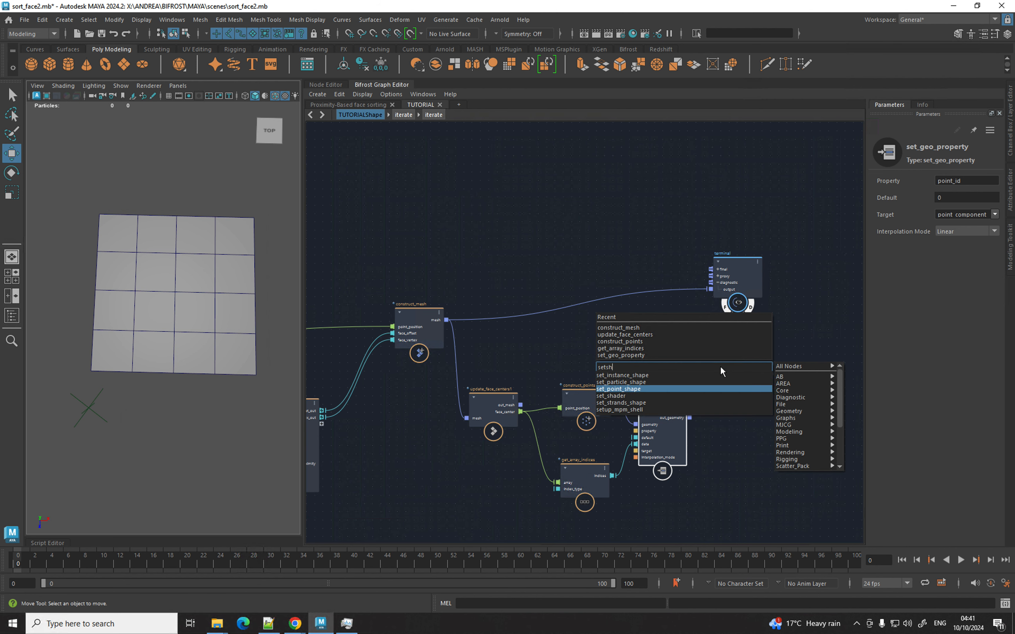
pyautogui.press('Return')
pyautogui.scroll(-1, 720, 367)
pyautogui.scroll(7, 720, 367)
pyautogui.moveTo(604, 336); pyautogui.dragTo(519, 255, button='middle')
pyautogui.moveTo(566, 396); pyautogui.dragTo(589, 345)
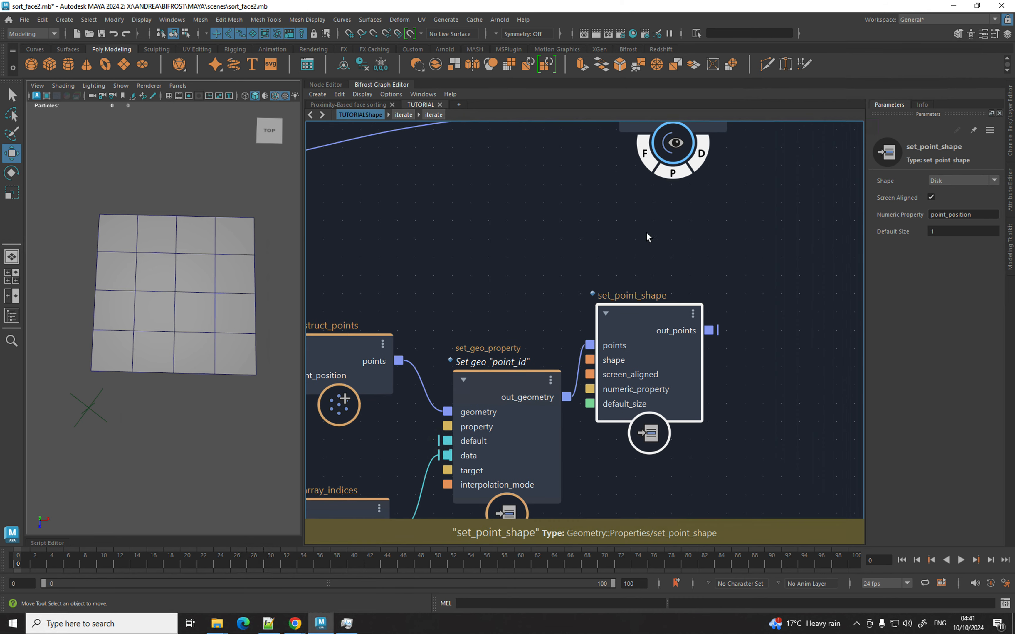
# Set set_point_shape's Shape to Numeric with point_id as the numeric property.
pyautogui.scroll(-1, 672, 225)
pyautogui.moveTo(657, 231); pyautogui.dragTo(577, 261, button='middle')
pyautogui.moveTo(579, 185); pyautogui.dragTo(769, 261)
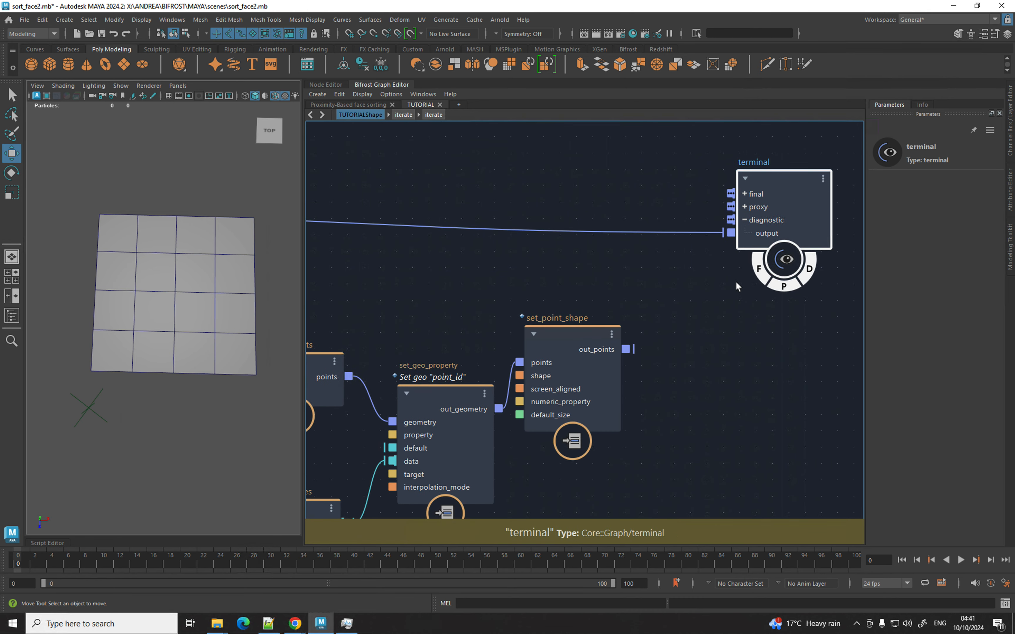
pyautogui.scroll(-2, 635, 290)
pyautogui.moveTo(608, 319); pyautogui.dragTo(633, 322)
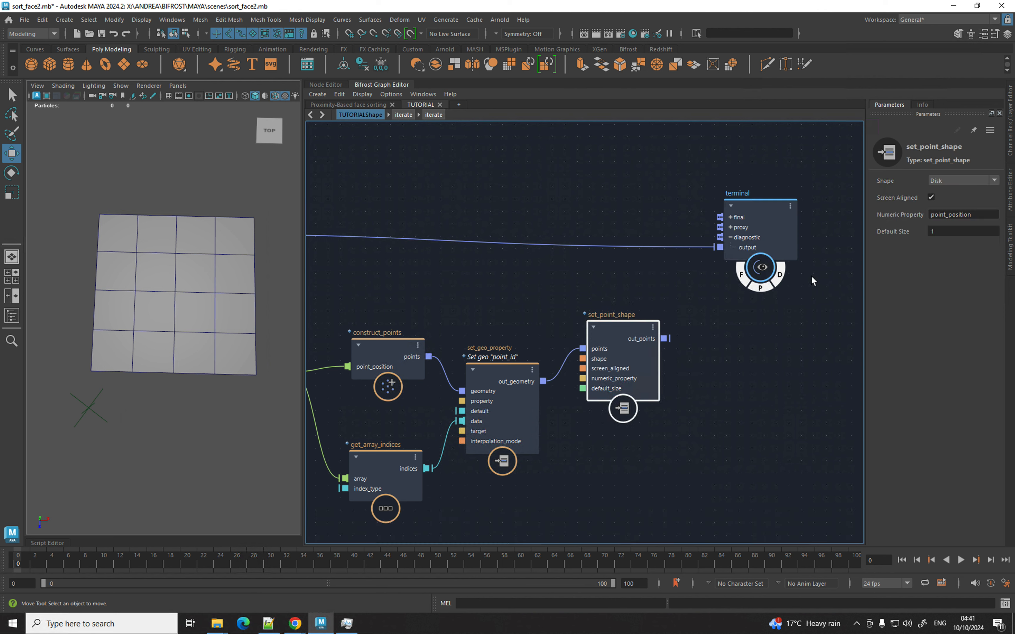
pyautogui.click(963, 182)
pyautogui.click(946, 229)
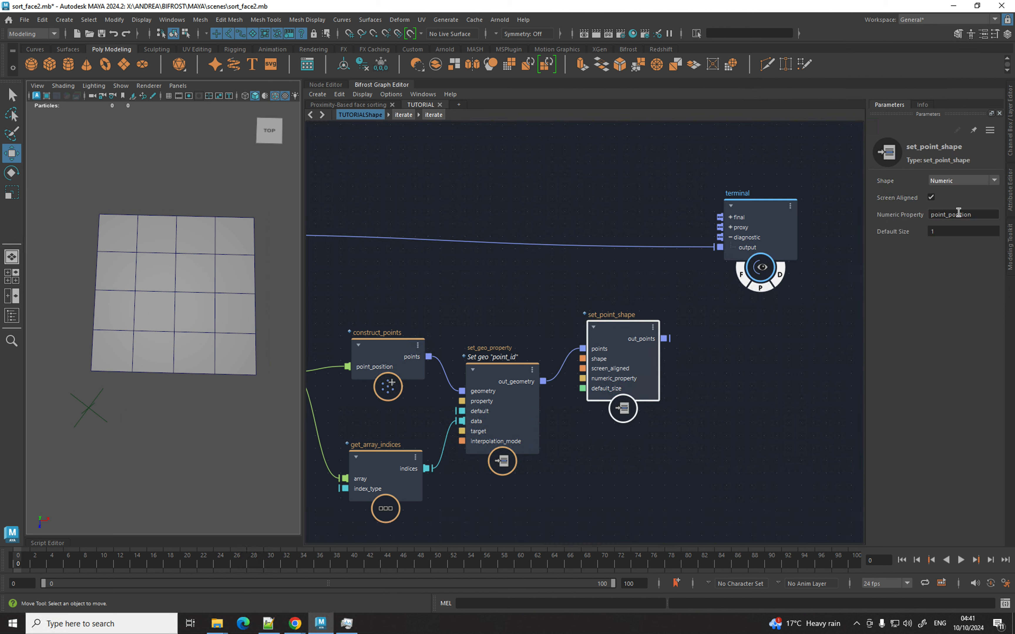
pyautogui.moveTo(958, 214); pyautogui.dragTo(972, 214)
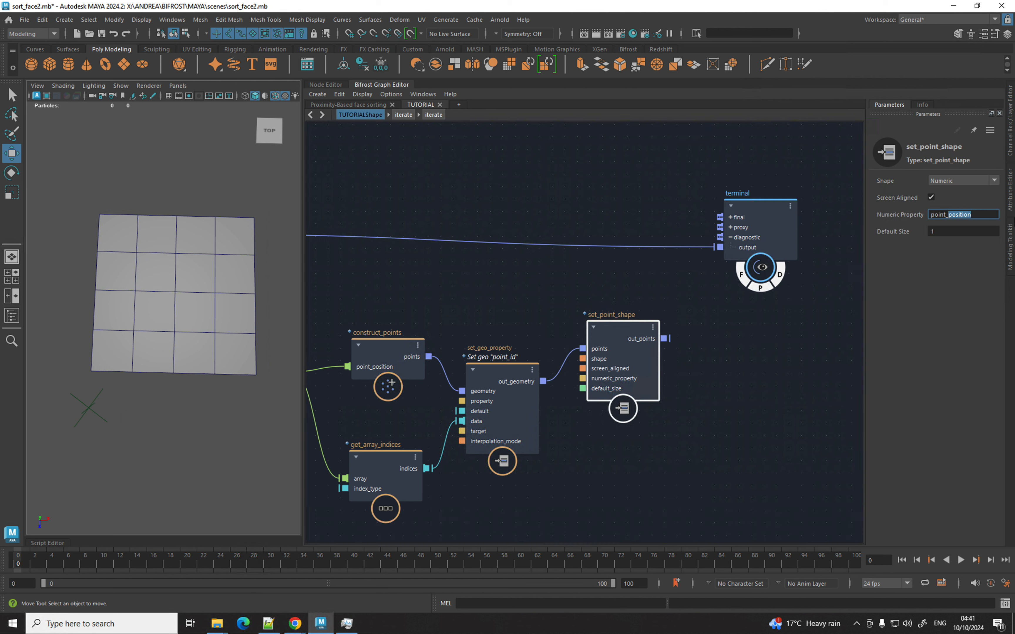
pyautogui.write('id')
pyautogui.press('BackSpace')
# Send the labelled points to the terminal's diagnostic output and widen the viewport to frame the grids.
pyautogui.moveTo(664, 338); pyautogui.dragTo(728, 243)
pyautogui.keyDown('alt'); pyautogui.moveTo(185, 308); pyautogui.dragTo(145, 308, button='right'); pyautogui.keyUp('alt')
pyautogui.keyDown('alt'); pyautogui.moveTo(155, 299); pyautogui.dragTo(217, 277, button='middle'); pyautogui.keyUp('alt')
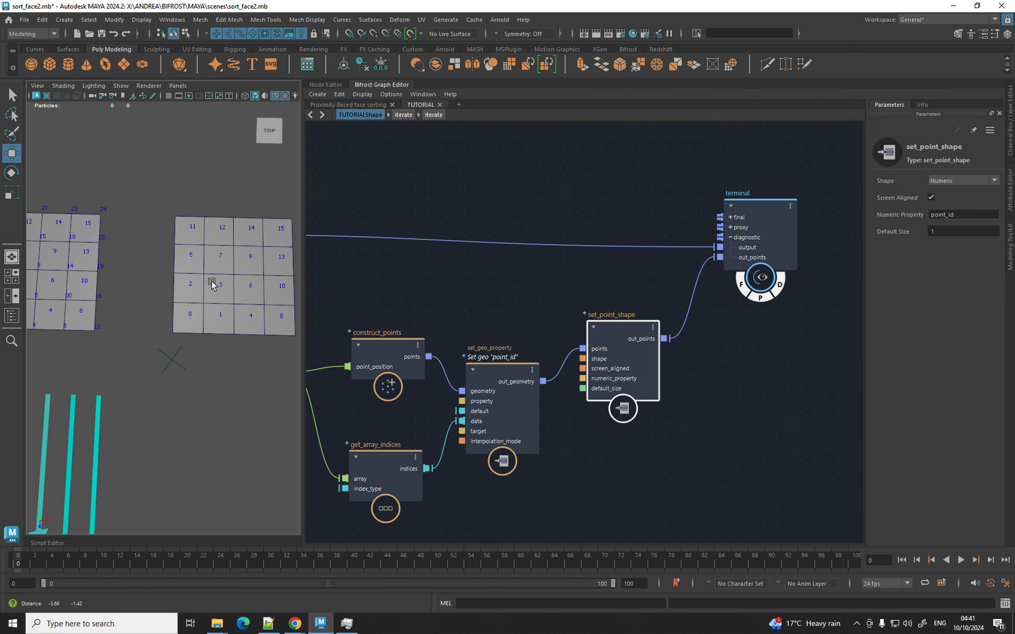
pyautogui.keyDown('alt'); pyautogui.moveTo(139, 401); pyautogui.dragTo(123, 409, button='right'); pyautogui.keyUp('alt')
pyautogui.keyDown('alt'); pyautogui.moveTo(123, 409); pyautogui.dragTo(114, 433, button='middle'); pyautogui.keyUp('alt')
pyautogui.moveTo(304, 285); pyautogui.dragTo(441, 283)
pyautogui.keyDown('alt'); pyautogui.moveTo(274, 309); pyautogui.dragTo(248, 317, button='right'); pyautogui.keyUp('alt')
pyautogui.keyDown('alt'); pyautogui.moveTo(248, 317); pyautogui.dragTo(244, 323); pyautogui.keyUp('alt')
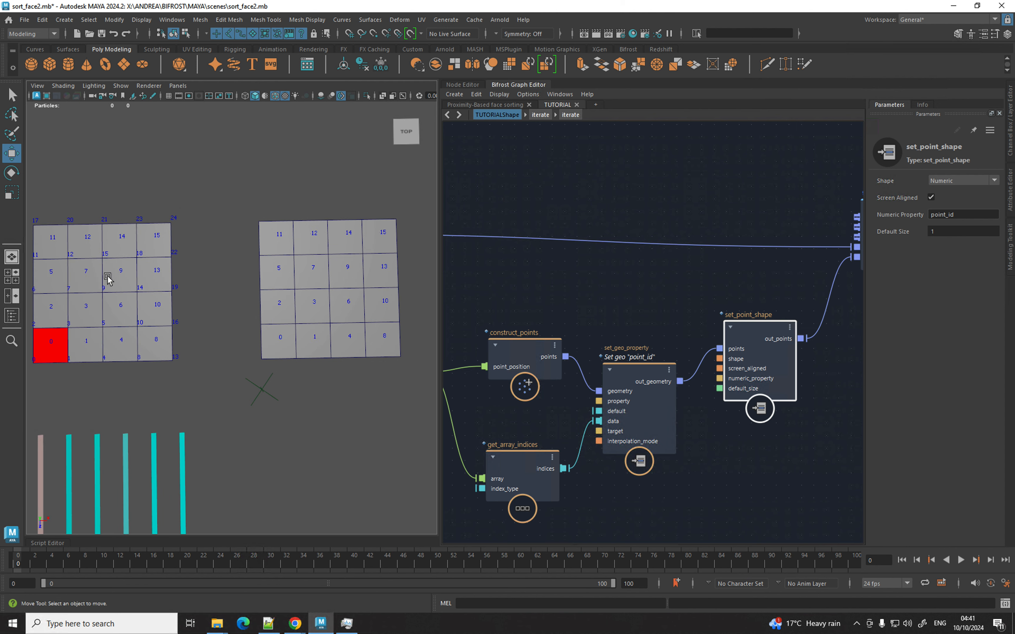
# Play the animation, stopping near frame 57, then scrub the timeline to watch face numbers re-sort.
pyautogui.hotkey('alt', 'v')
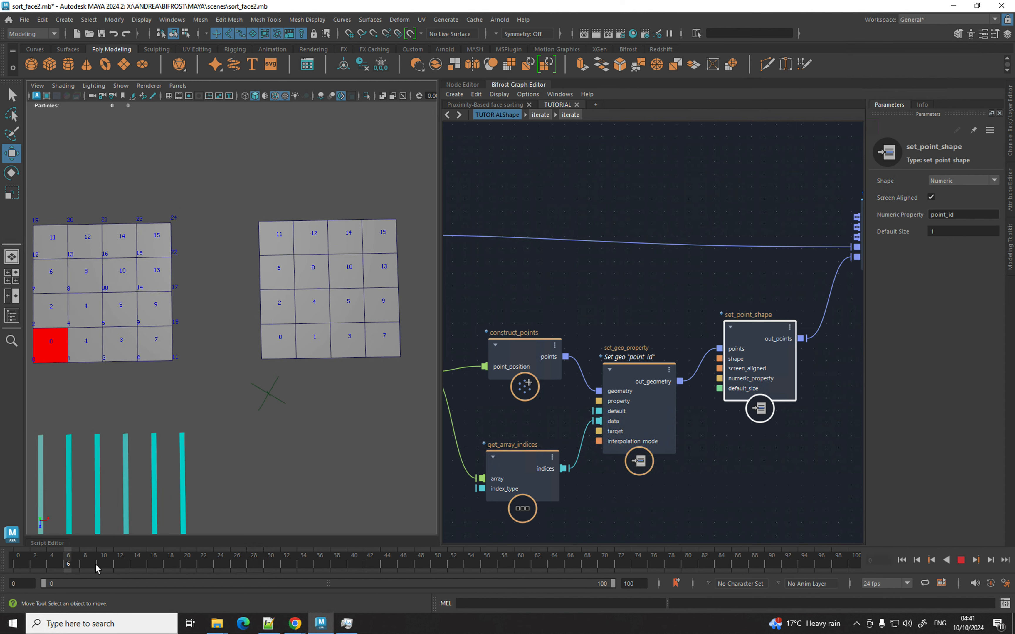
pyautogui.click(375, 571)
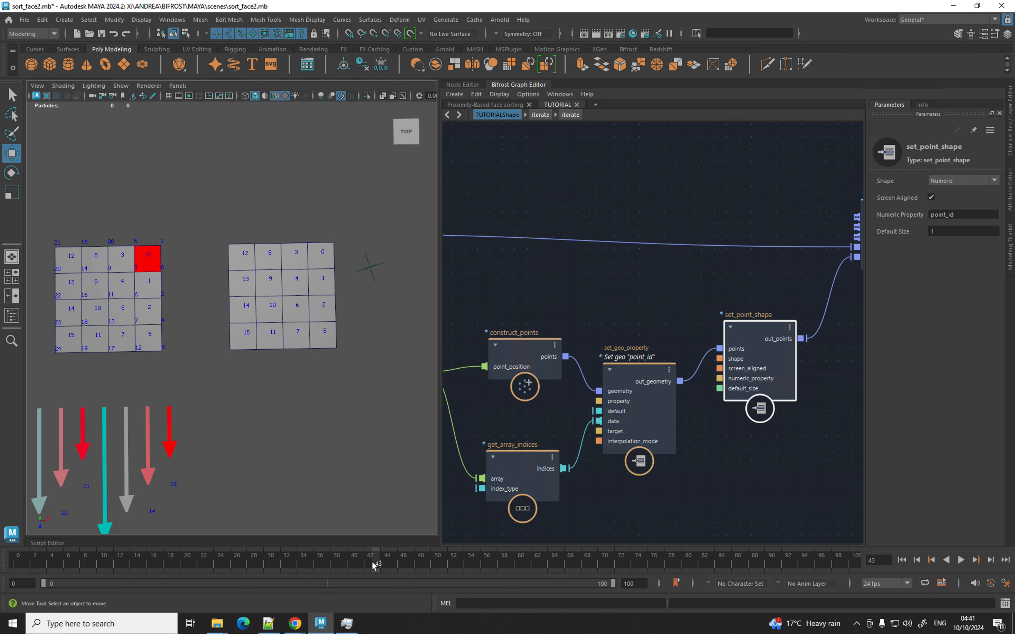
pyautogui.hotkey('alt', 'v')
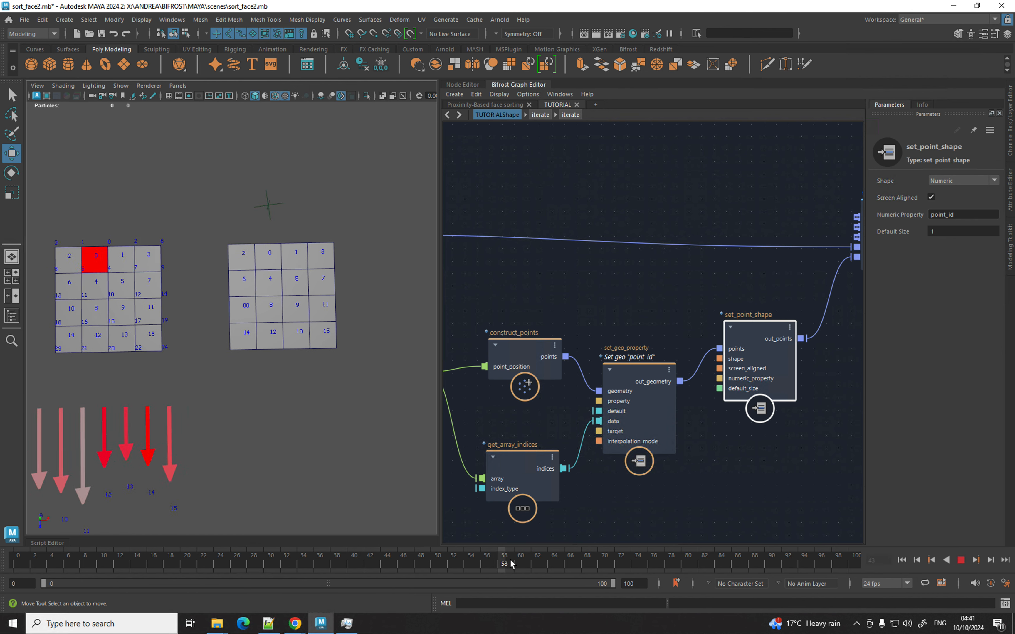
pyautogui.click(500, 562)
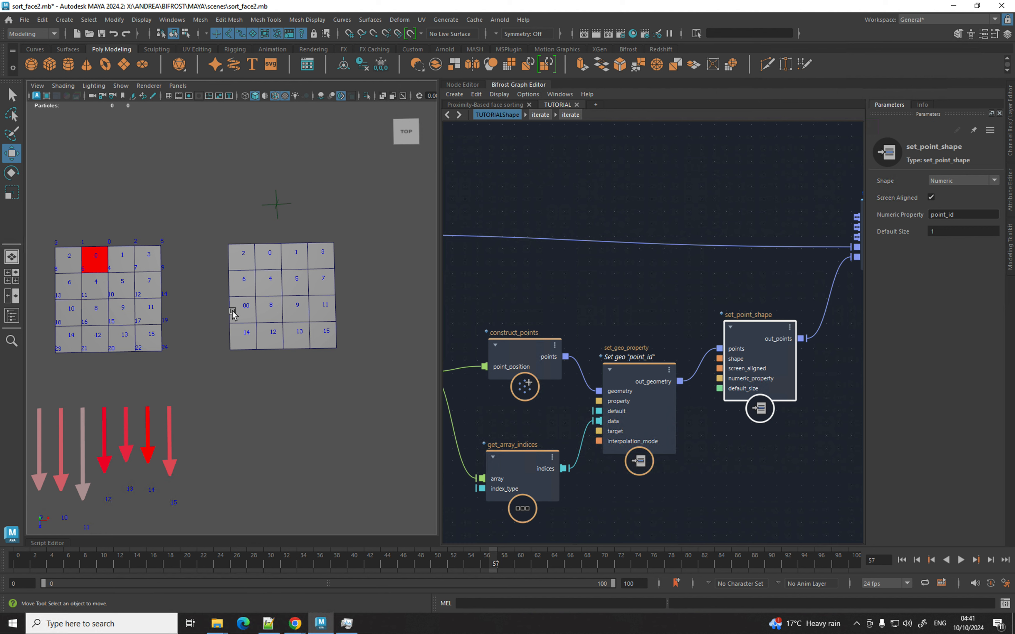
pyautogui.keyDown('alt'); pyautogui.moveTo(260, 301); pyautogui.dragTo(327, 263, button='middle'); pyautogui.keyUp('alt')
pyautogui.keyDown('alt'); pyautogui.moveTo(327, 264); pyautogui.dragTo(256, 277, button='right'); pyautogui.keyUp('alt')
pyautogui.moveTo(36, 563); pyautogui.dragTo(461, 561)
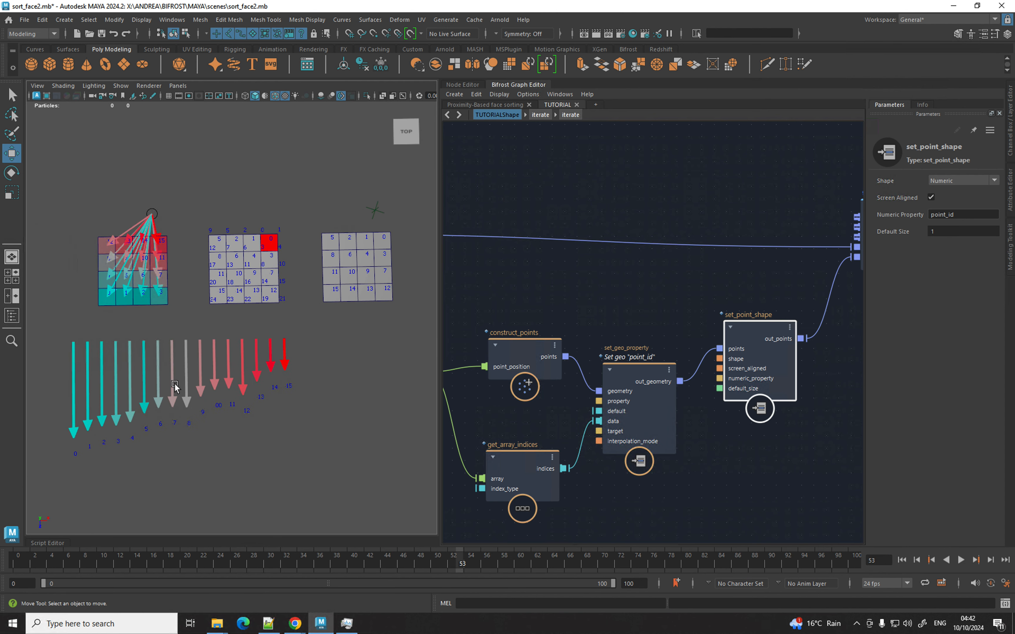